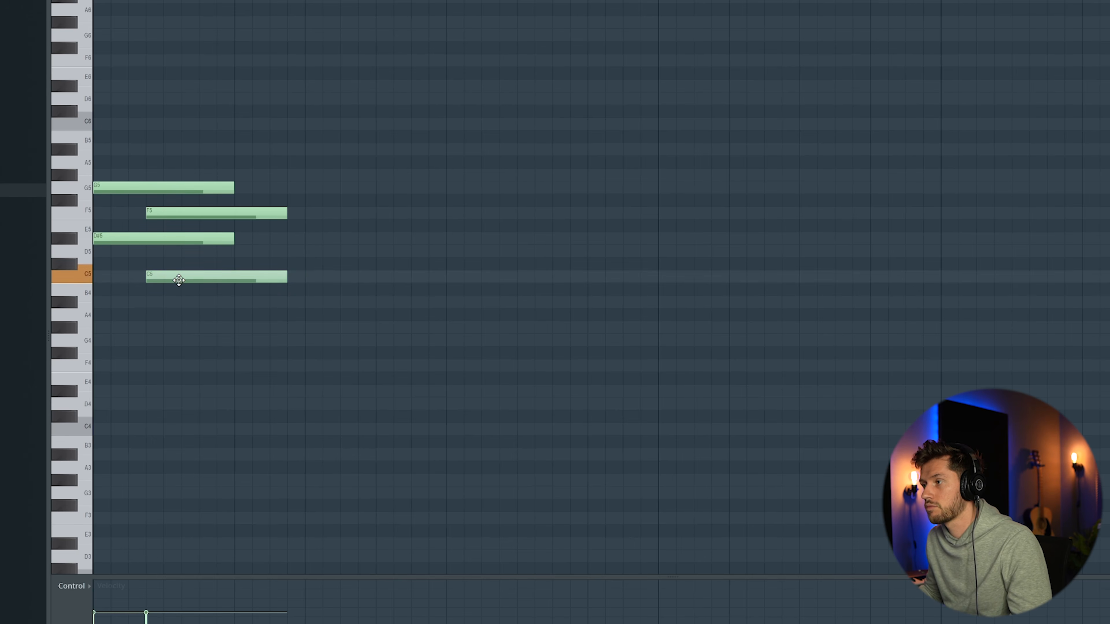
Step: Add a one-bar C4 bass note in bar 1 and a one-bar F3 bass note in bar 2, and play the pattern
{"action": "key", "text": "space"}
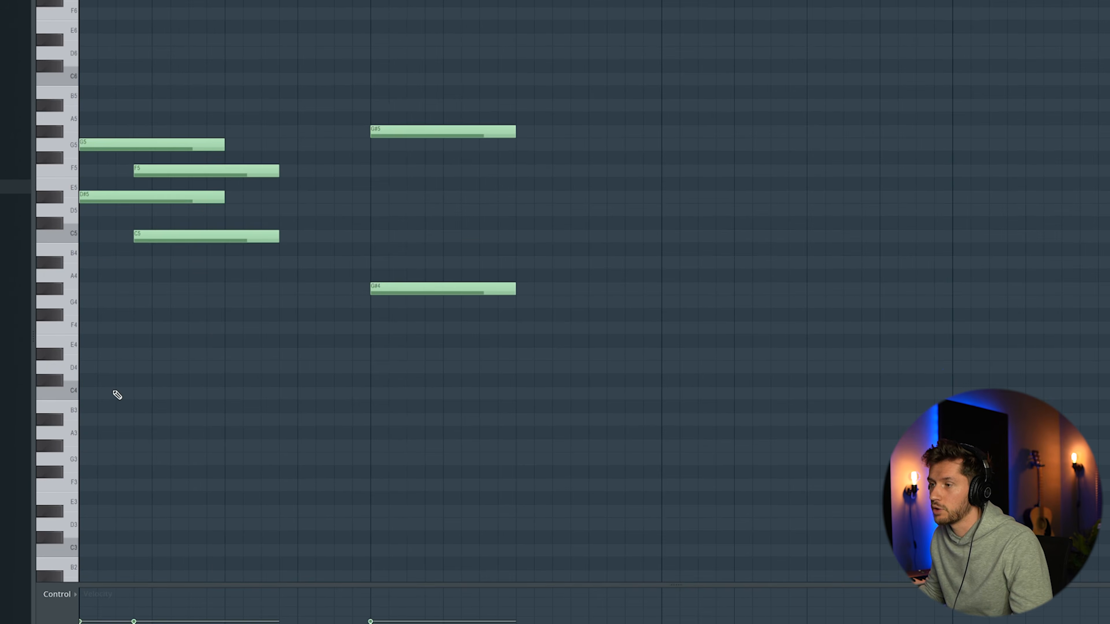
{"action": "left_click_drag", "start_coordinate": [118, 395], "coordinate": [61, 396]}
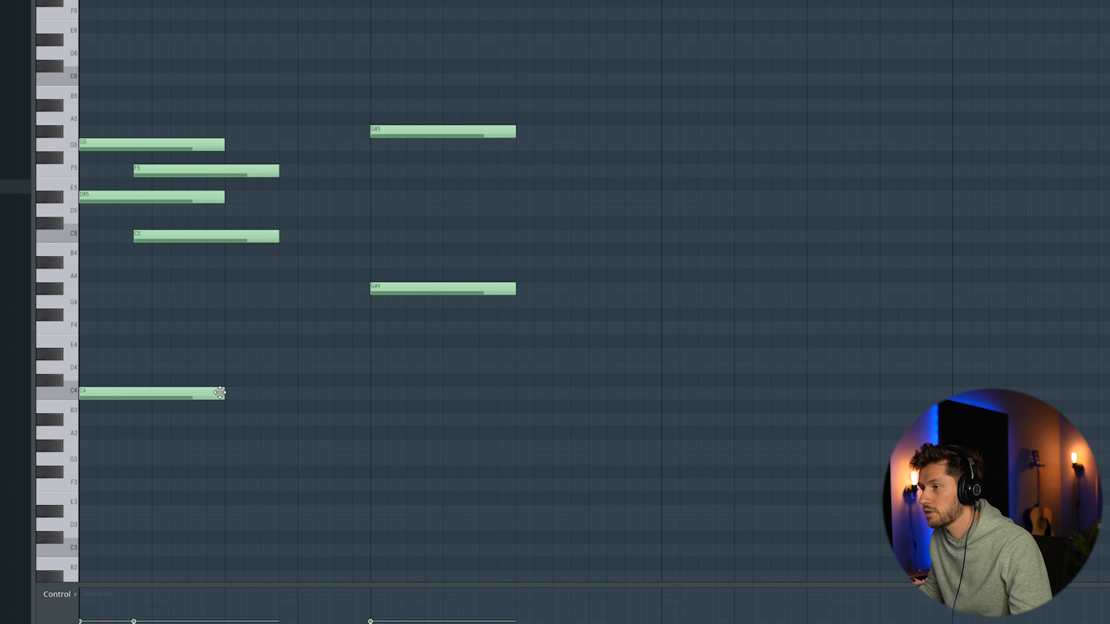
{"action": "left_click_drag", "start_coordinate": [223, 392], "coordinate": [405, 402]}
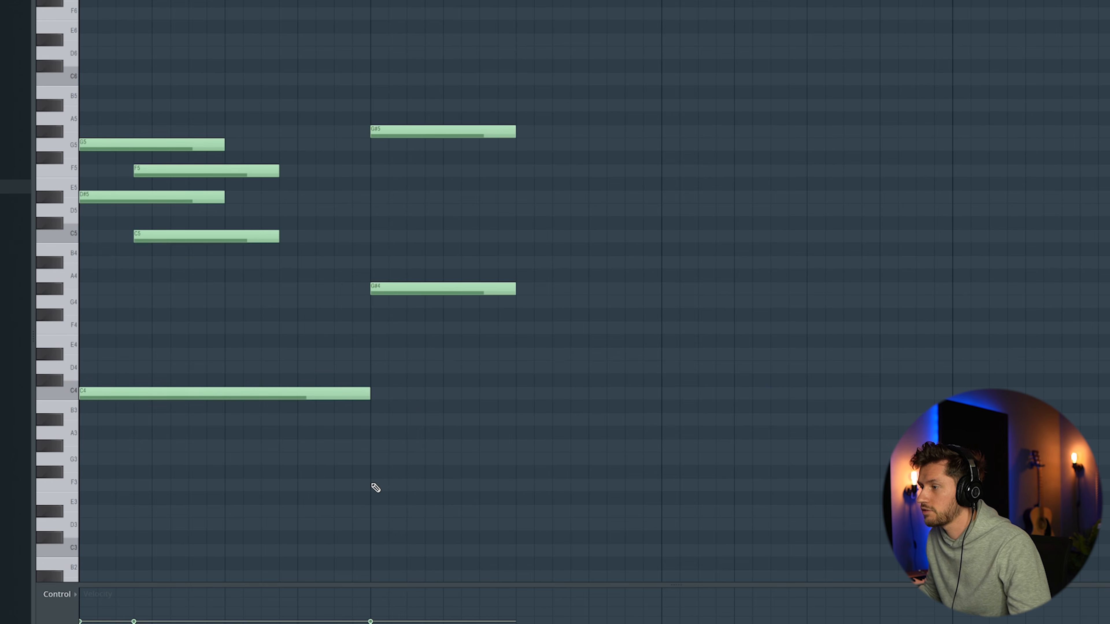
{"action": "left_click", "coordinate": [383, 486]}
{"action": "key", "text": "space"}
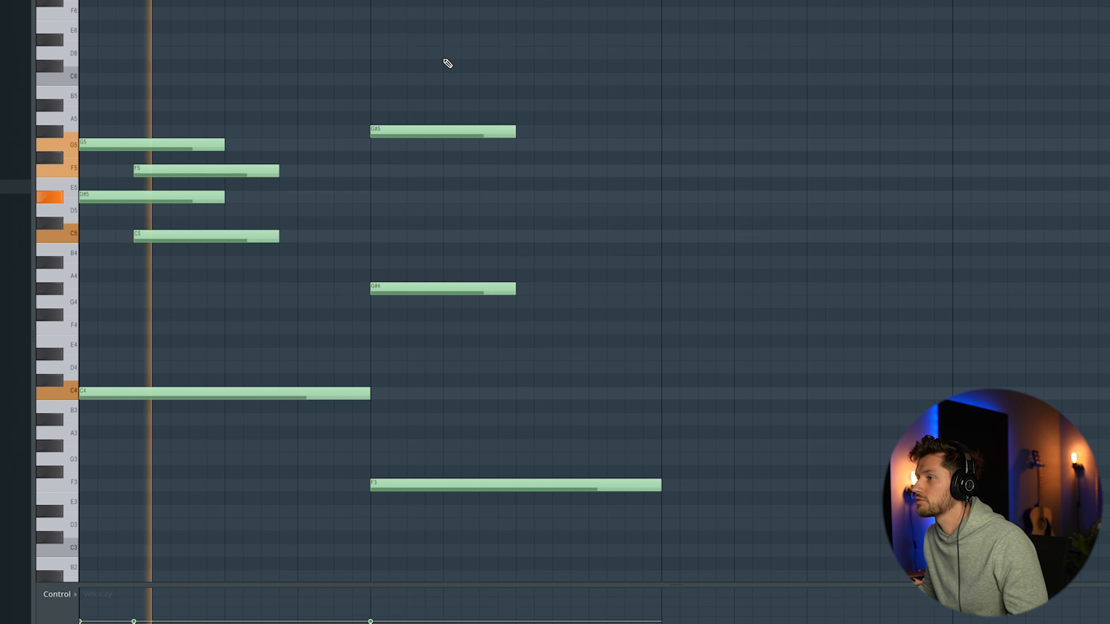
Step: Lengthen the G#5 and G#4 notes in bar 2 so both last until the end of the bar
{"action": "left_click_drag", "start_coordinate": [446, 62], "coordinate": [527, 195]}
{"action": "left_click_drag", "start_coordinate": [483, 74], "coordinate": [483, 302]}
{"action": "left_click_drag", "start_coordinate": [516, 131], "coordinate": [661, 131]}
{"action": "left_click", "coordinate": [755, 131]}
{"action": "right_click", "coordinate": [756, 132]}
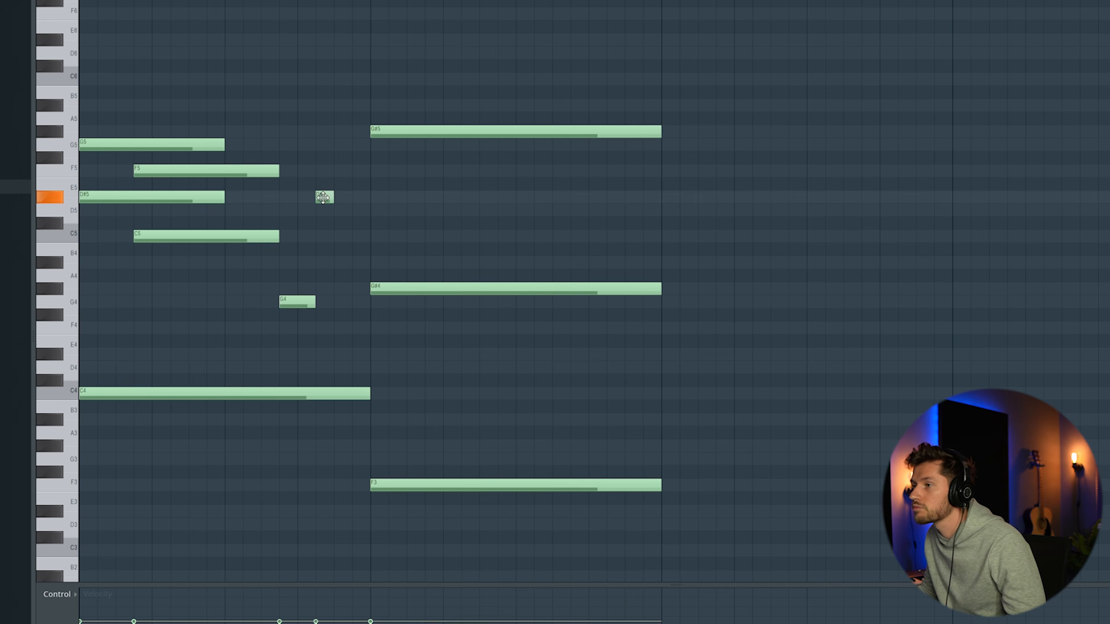
Step: Add a G4, C5, D#5 run at the end of bar 1, with the D#5 held into bar 2, and play it back
{"action": "left_click_drag", "start_coordinate": [323, 198], "coordinate": [321, 236]}
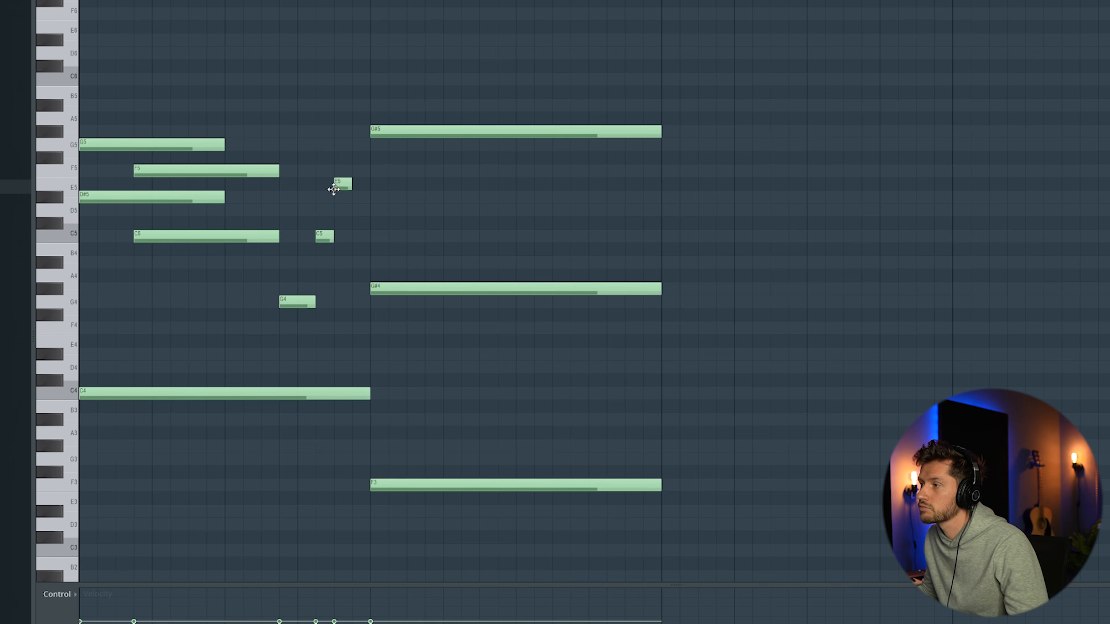
{"action": "left_click_drag", "start_coordinate": [343, 187], "coordinate": [424, 197]}
{"action": "key", "text": "space"}
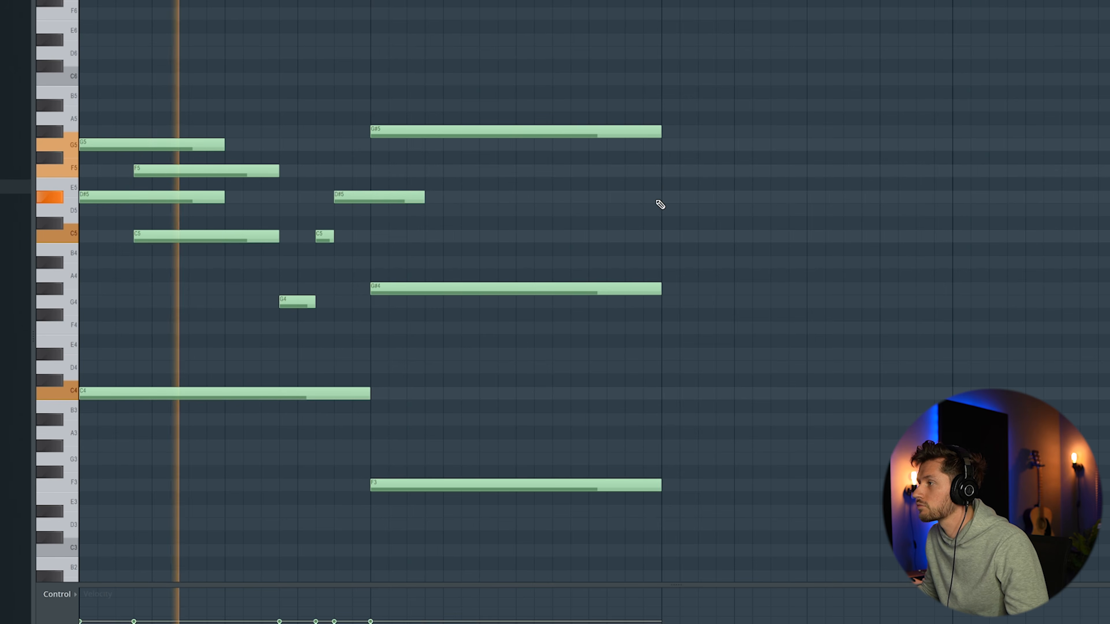
{"action": "left_click", "coordinate": [588, 197]}
{"action": "left_click_drag", "start_coordinate": [588, 197], "coordinate": [518, 198]}
{"action": "right_click", "coordinate": [518, 199]}
{"action": "key", "text": "space"}
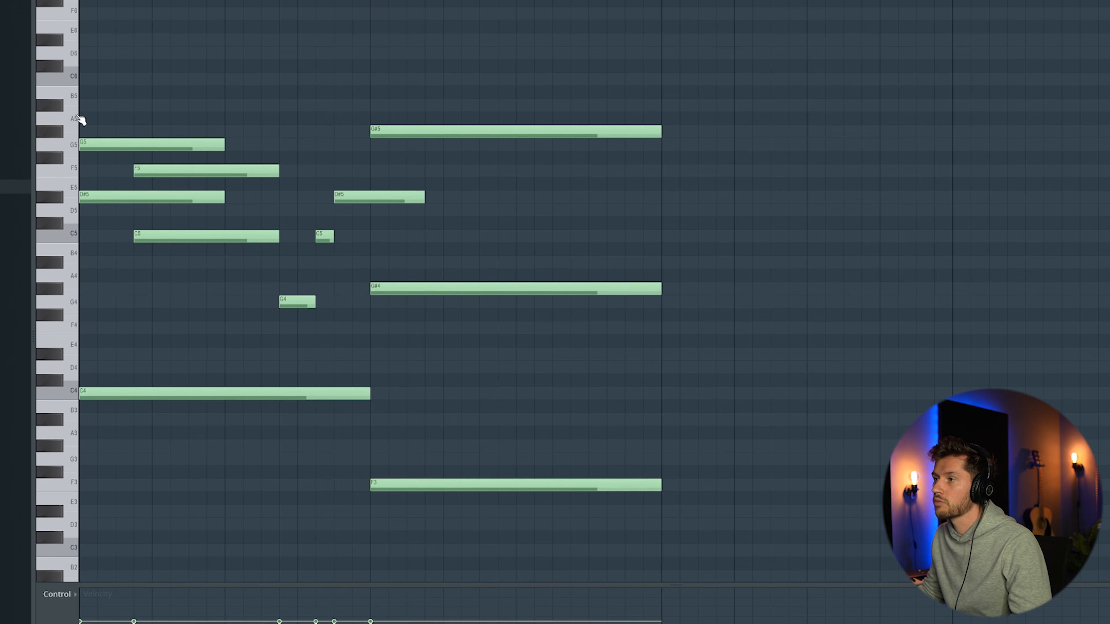
Step: Duplicate the two-bar pattern into bars 3 and 4 and remove the copied G5, F5 and long C5 notes from bar 3
{"action": "left_click_drag", "start_coordinate": [67, 78], "coordinate": [110, 523]}
{"action": "key", "text": "ctrl+b"}
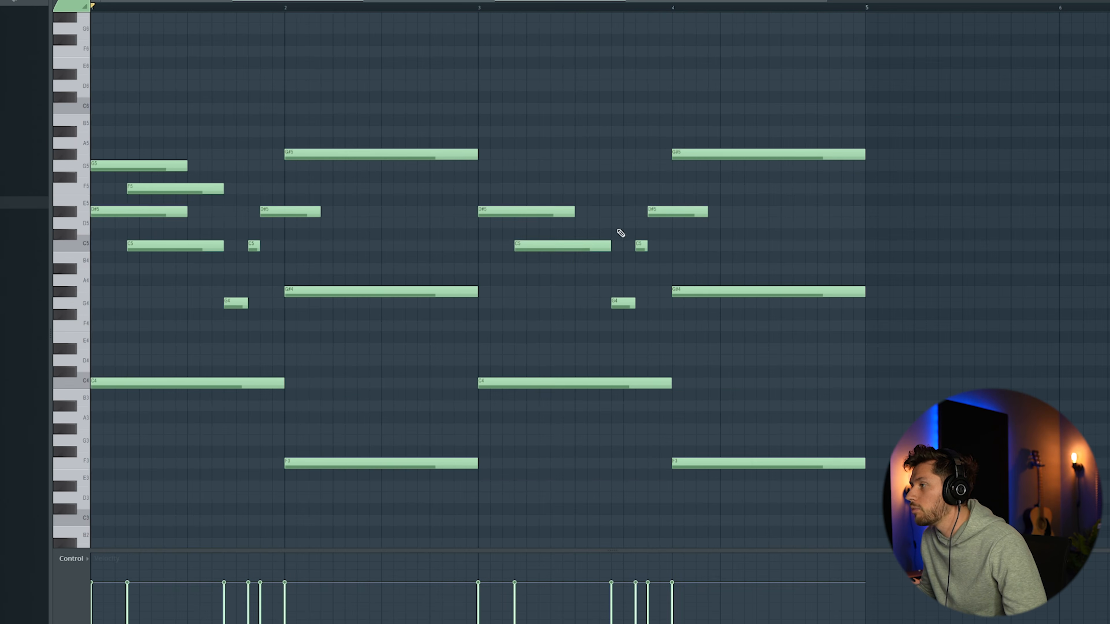
{"action": "right_click", "coordinate": [587, 246]}
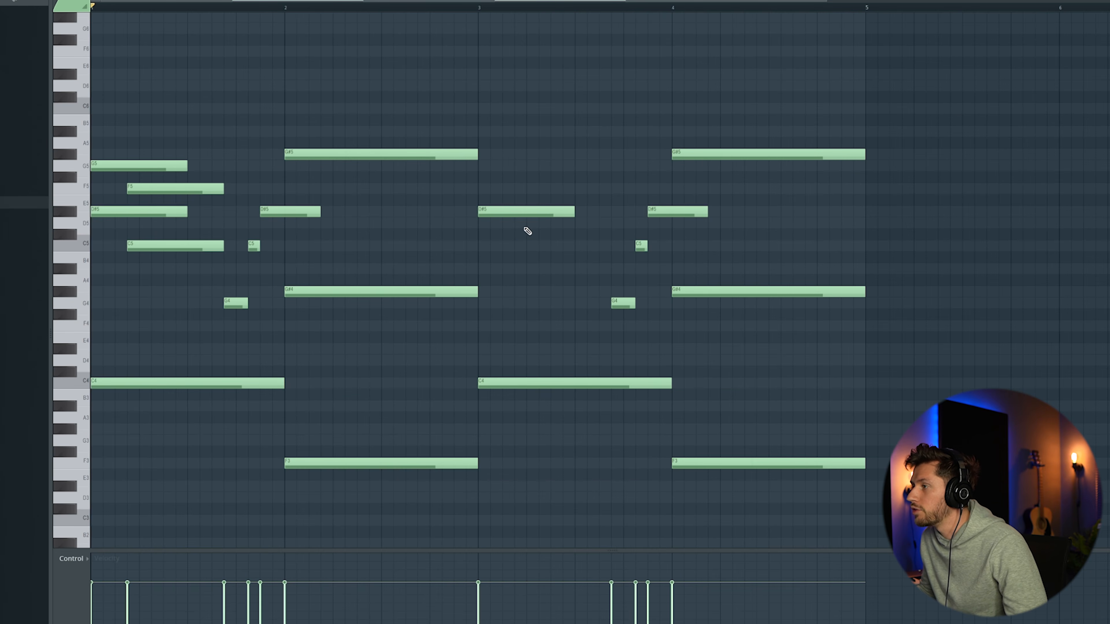
Step: In bar 3, add a long D5 note just after the D#5 starts and an A#4 note from the beginning of the bar
{"action": "left_click", "coordinate": [509, 223]}
{"action": "key", "text": "space"}
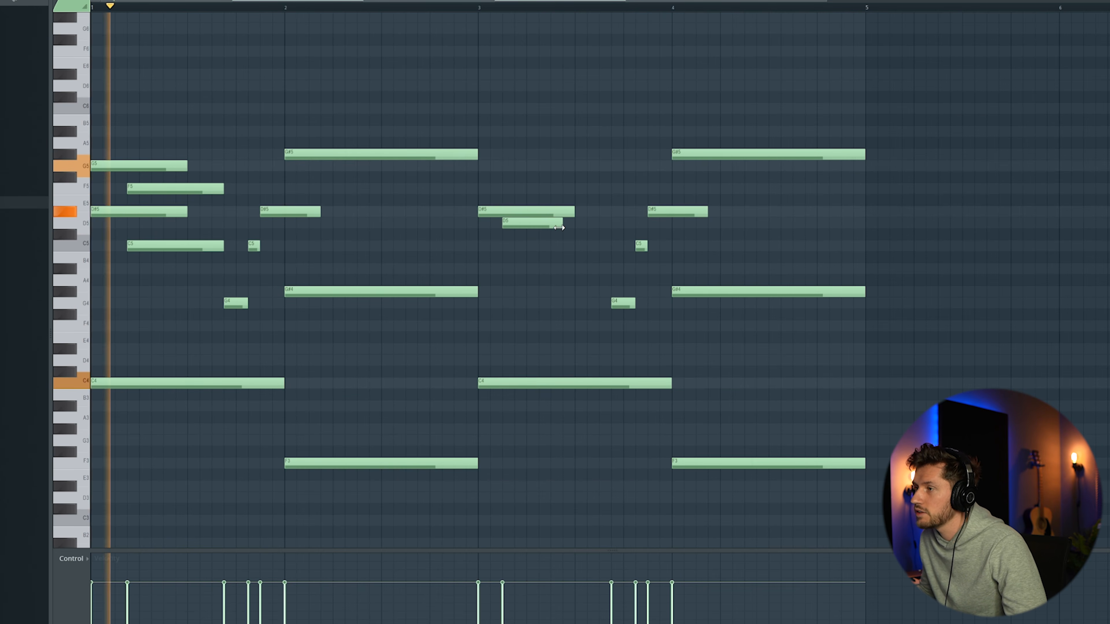
{"action": "left_click_drag", "start_coordinate": [563, 223], "coordinate": [623, 226]}
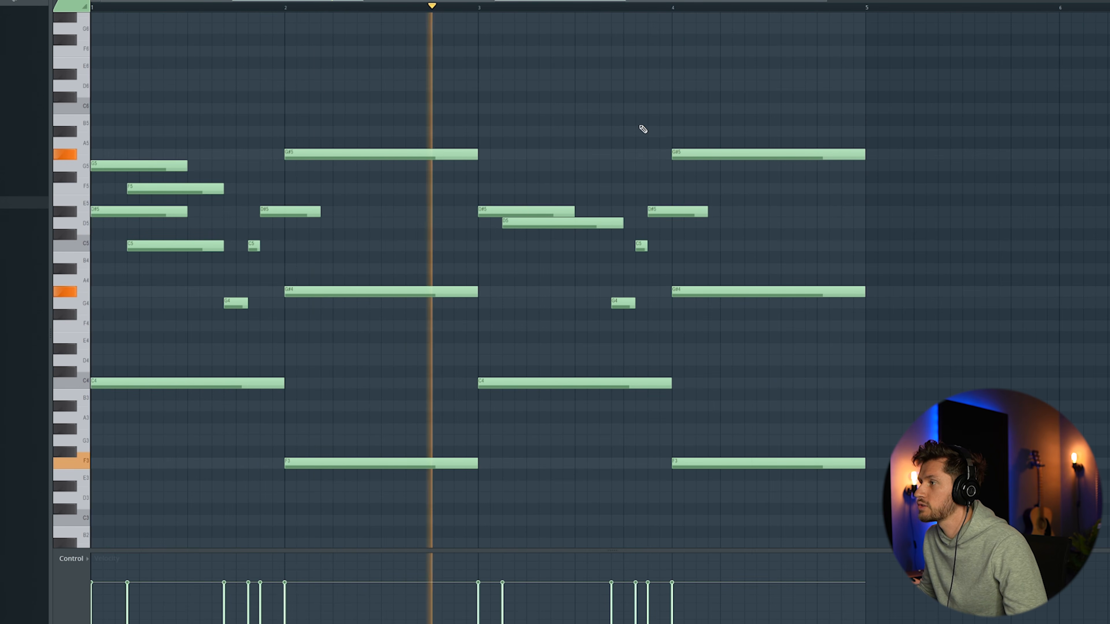
{"action": "key", "text": "space"}
{"action": "left_click", "coordinate": [482, 258]}
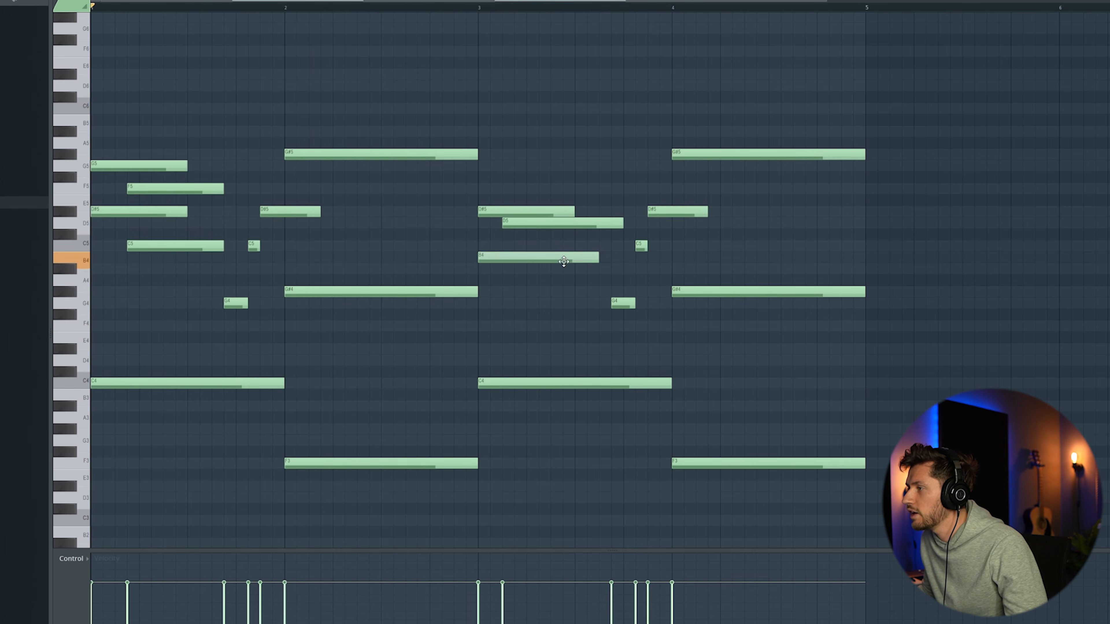
{"action": "left_click_drag", "start_coordinate": [564, 258], "coordinate": [564, 269]}
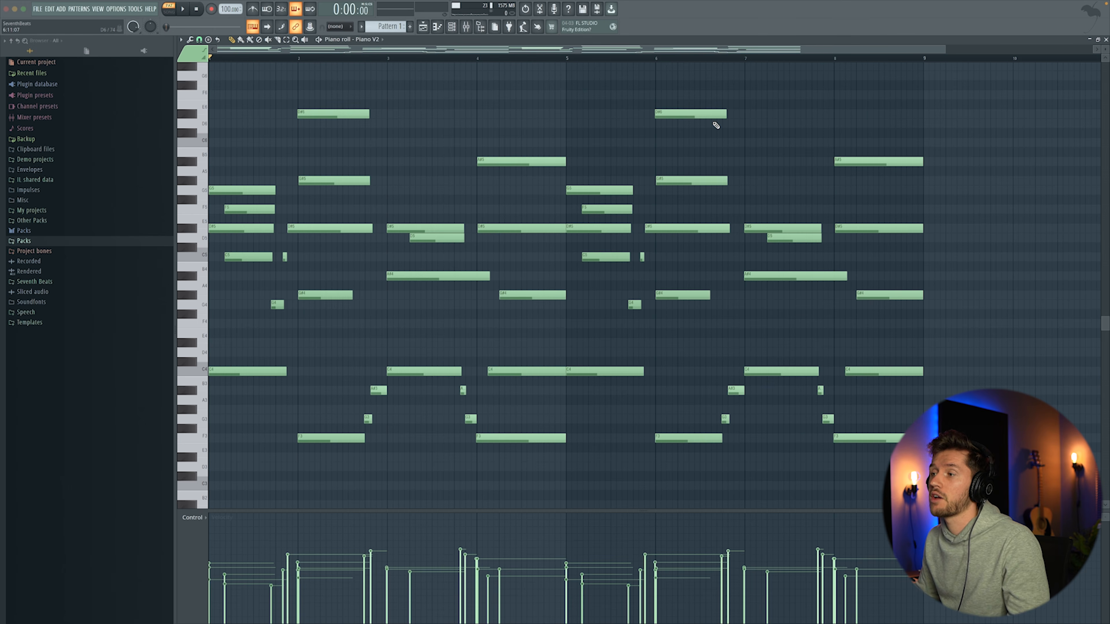
Step: Play the piano arrangement, insert an Ample Bass A channel above Piano V2, and close its plugin window
{"action": "key", "text": "space"}
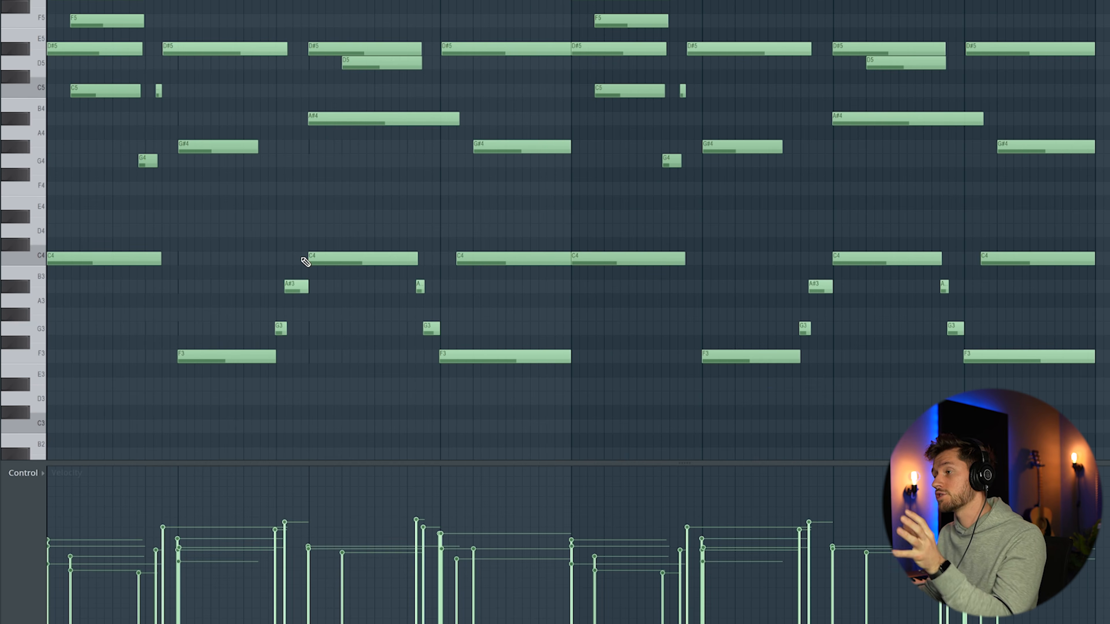
{"action": "left_click", "coordinate": [452, 27]}
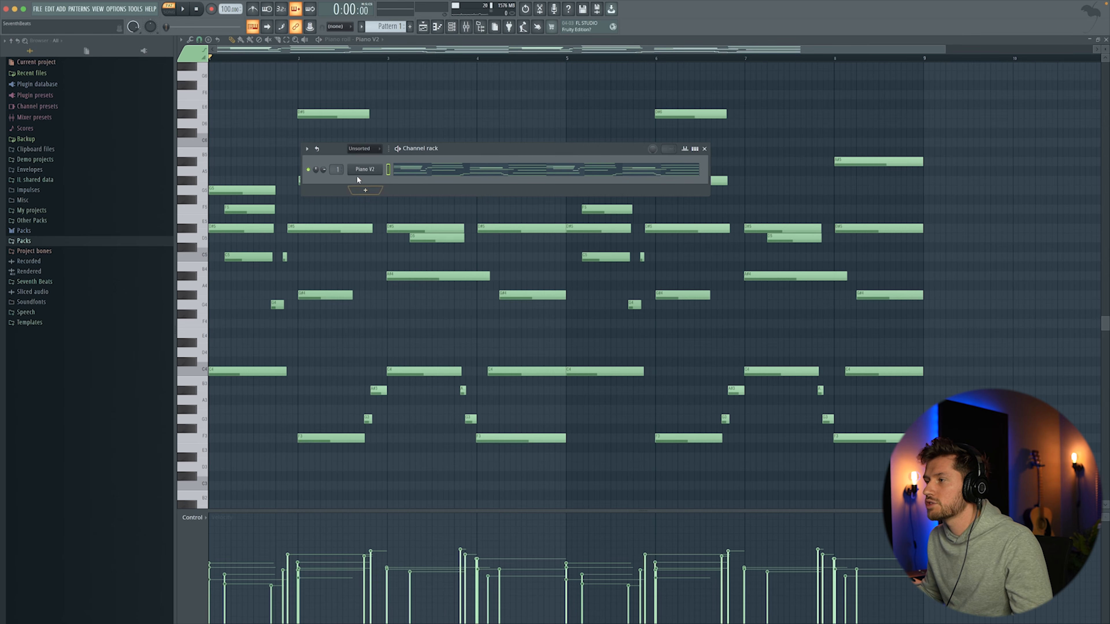
{"action": "right_click", "coordinate": [374, 170]}
{"action": "mouse_move", "coordinate": [404, 229]}
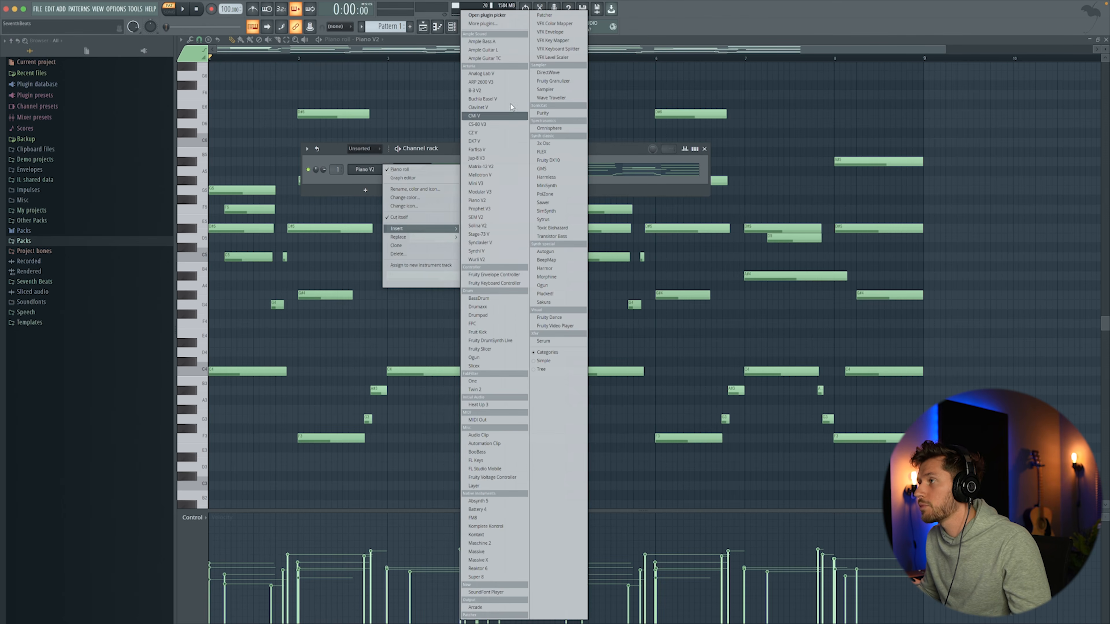
{"action": "left_click", "coordinate": [493, 41]}
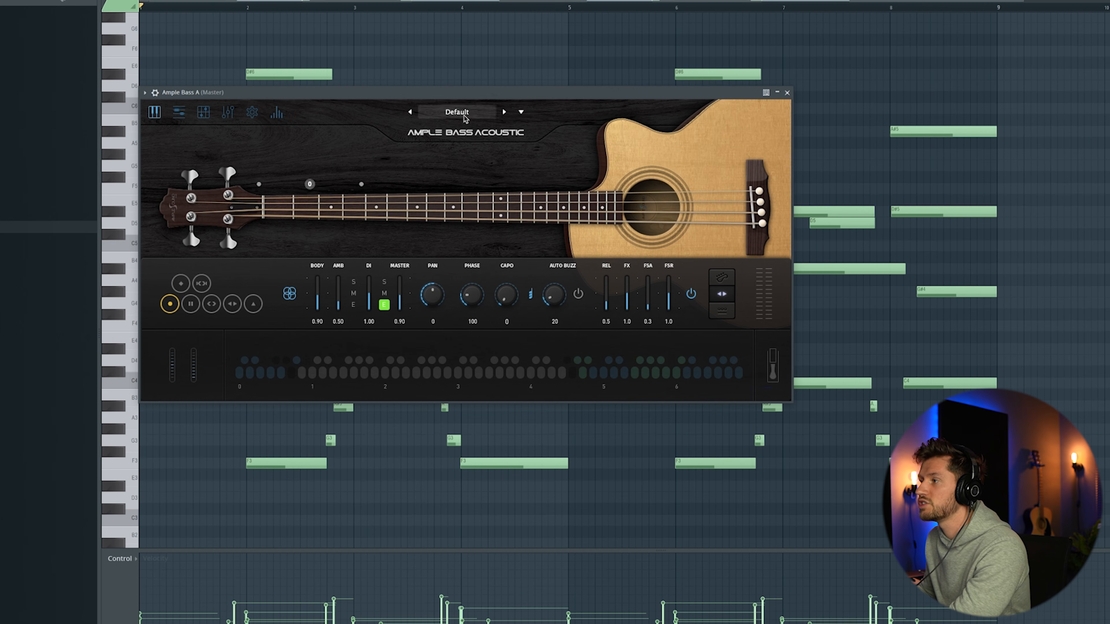
{"action": "left_click", "coordinate": [788, 92]}
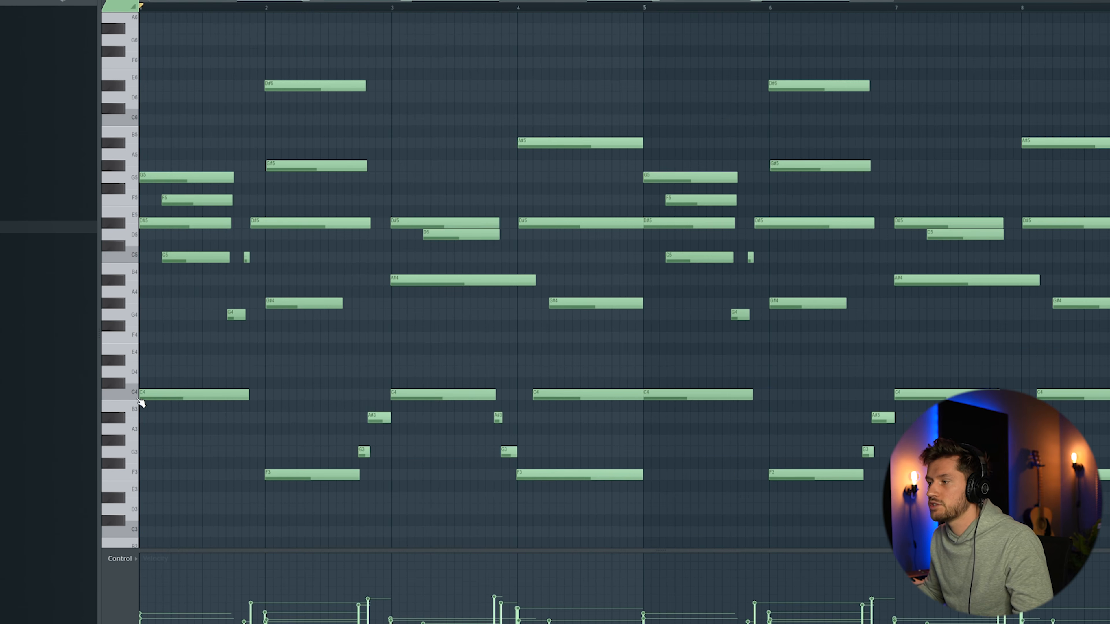
Step: Copy all the low notes from C4 down out of the piano part into the Ample Bass A channel and play them
{"action": "left_click_drag", "start_coordinate": [141, 403], "coordinate": [152, 520]}
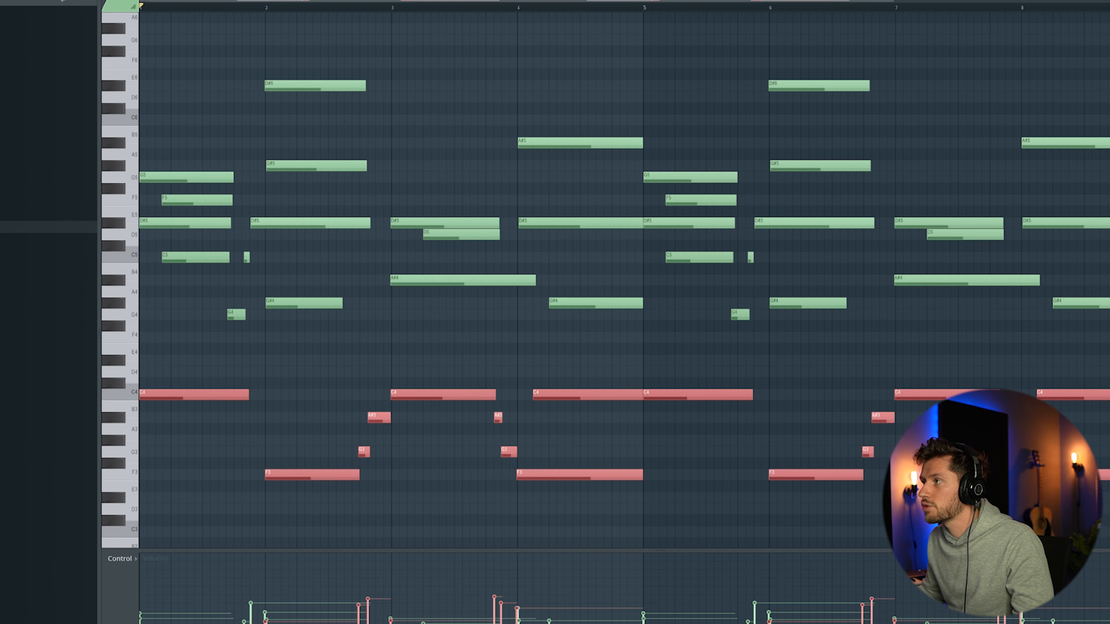
{"action": "key", "text": "F6"}
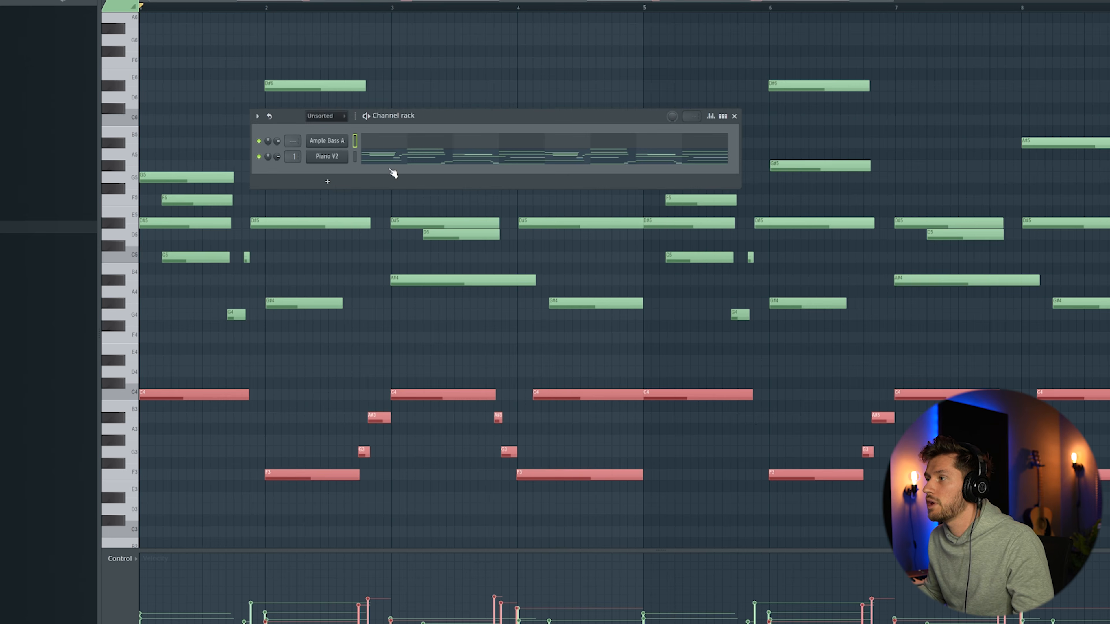
{"action": "left_click", "coordinate": [393, 145]}
{"action": "key", "text": "ctrl+v"}
{"action": "key", "text": "space"}
Step: In bar 4 of the bass part, shorten the F3 and C4 notes and add another F3 lasting until the end of the bar
{"action": "key", "text": "ctrl+d"}
{"action": "scroll", "coordinate": [544, 276], "scroll_direction": "down", "scroll_amount": 2}
{"action": "left_click_drag", "start_coordinate": [631, 423], "coordinate": [516, 407]}
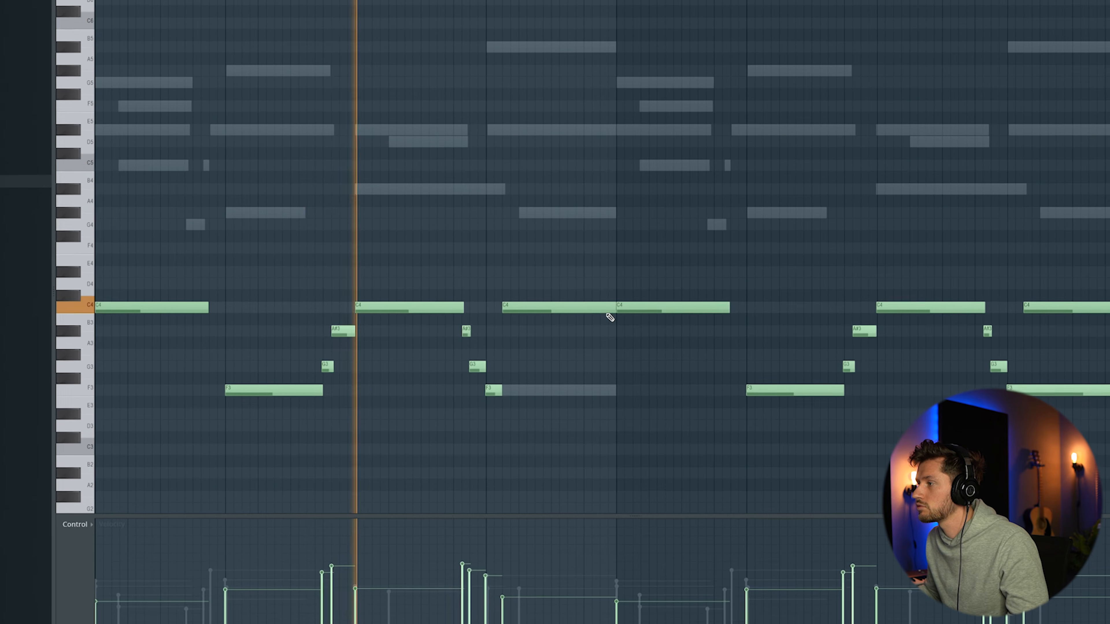
{"action": "left_click_drag", "start_coordinate": [610, 318], "coordinate": [520, 318]}
{"action": "left_click", "coordinate": [519, 391]}
{"action": "left_click_drag", "start_coordinate": [521, 373], "coordinate": [605, 374]}
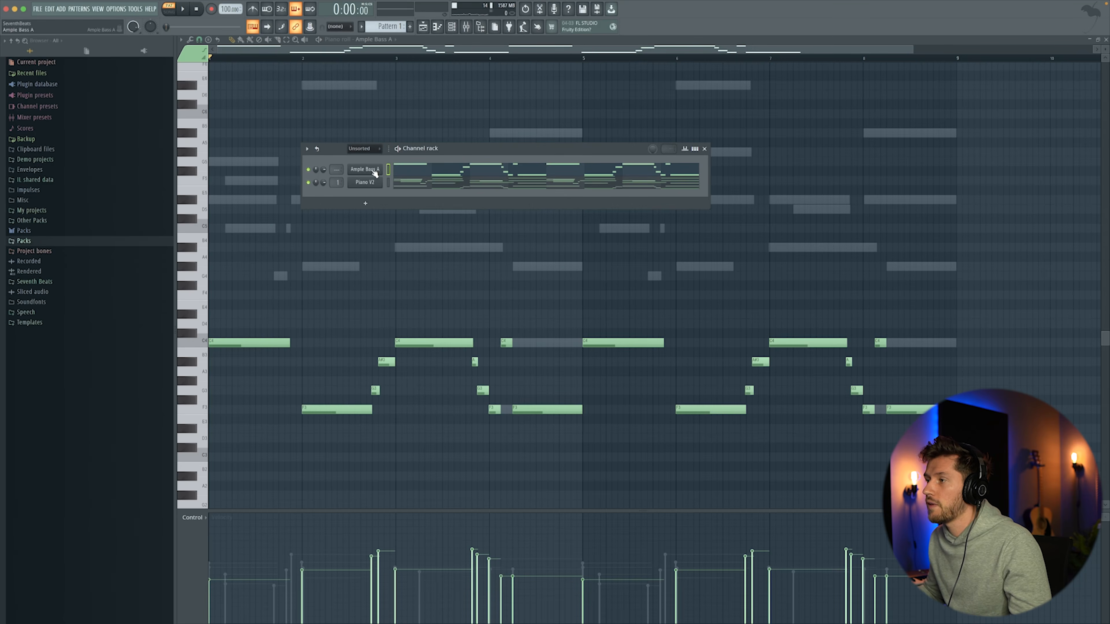
Step: Insert a Serum channel, load the KY This Electric Piano preset from the "electric" search, and close the plugin window
{"action": "right_click", "coordinate": [375, 174]}
{"action": "mouse_move", "coordinate": [401, 231]}
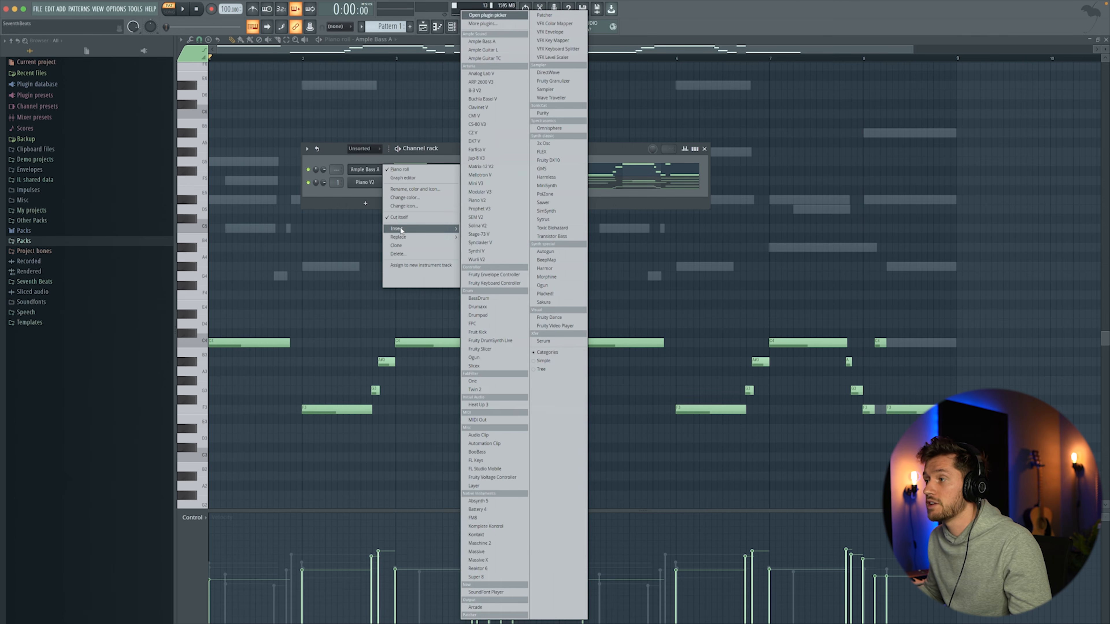
{"action": "left_click", "coordinate": [547, 341]}
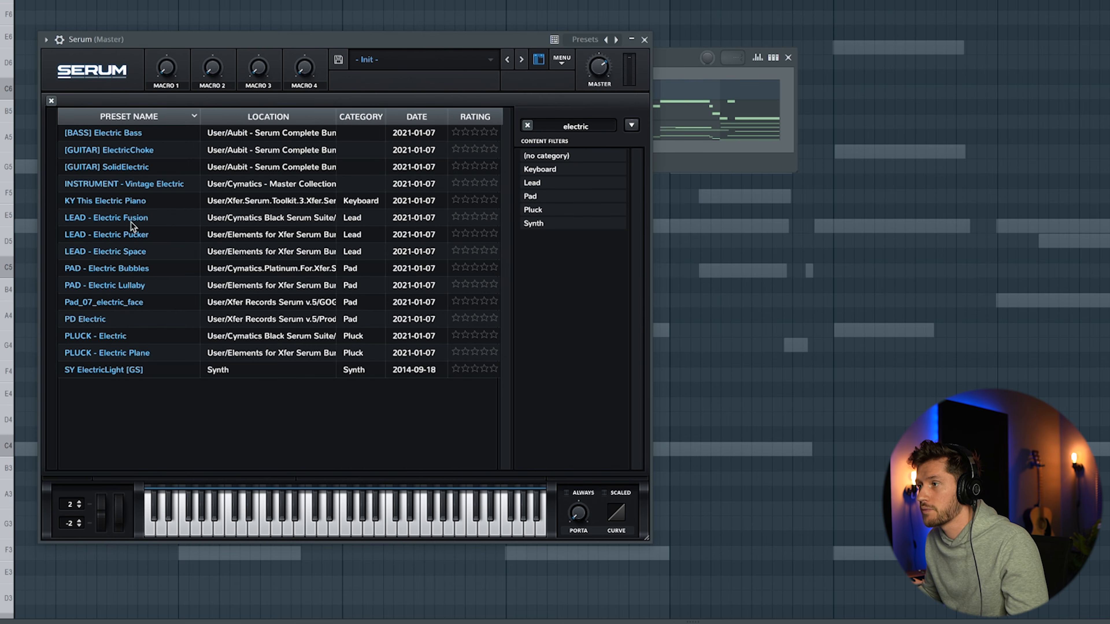
{"action": "left_click", "coordinate": [129, 201]}
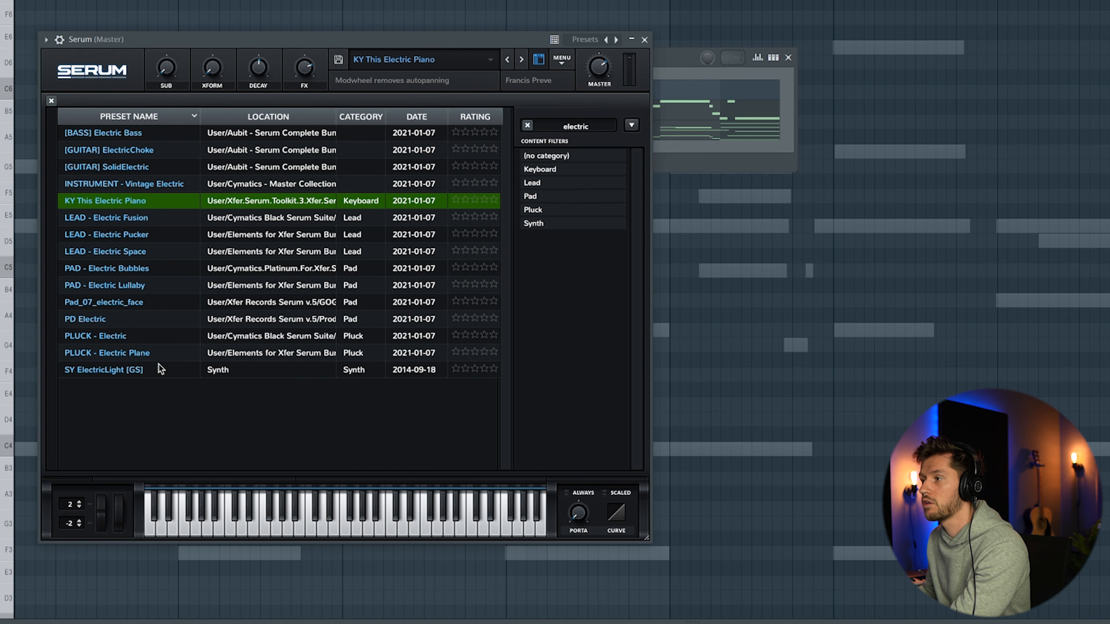
{"action": "left_click", "coordinate": [644, 40]}
Step: Copy the upper piano notes of bars 1 to 4 into the Serum channel and transpose them up one octave
{"action": "left_click_drag", "start_coordinate": [226, 157], "coordinate": [590, 346]}
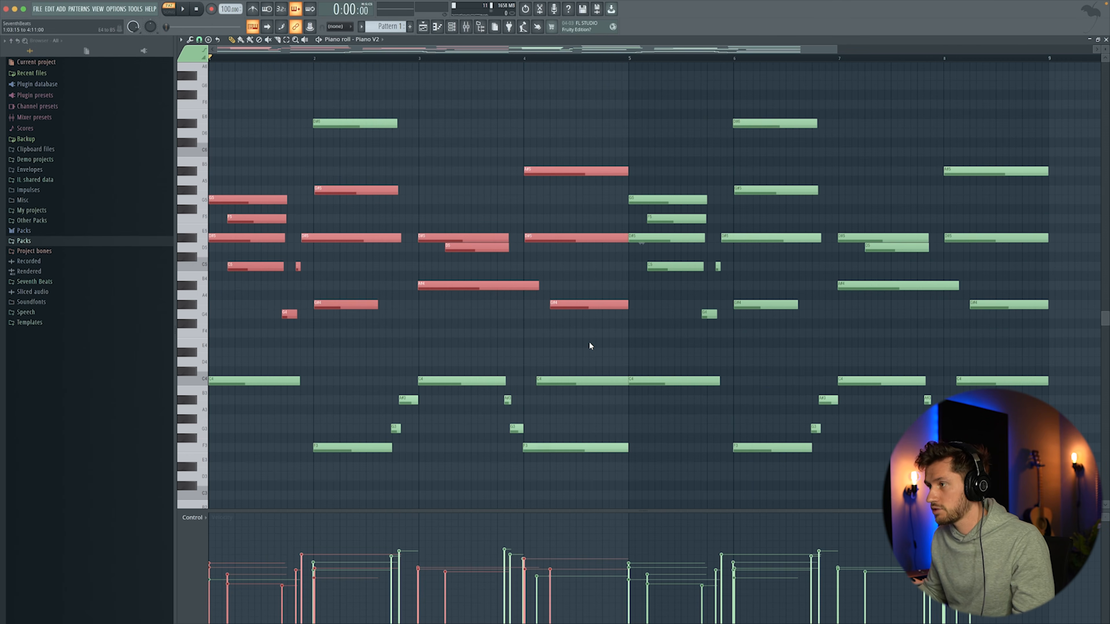
{"action": "key", "text": "F6"}
{"action": "left_click", "coordinate": [430, 179]}
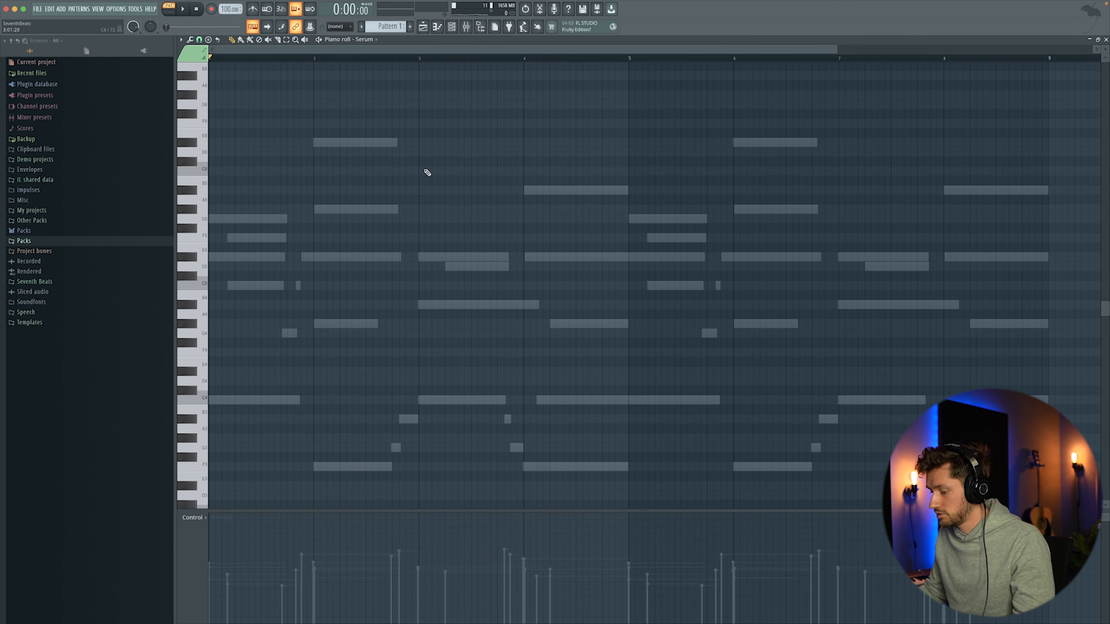
{"action": "key", "text": "ctrl+v"}
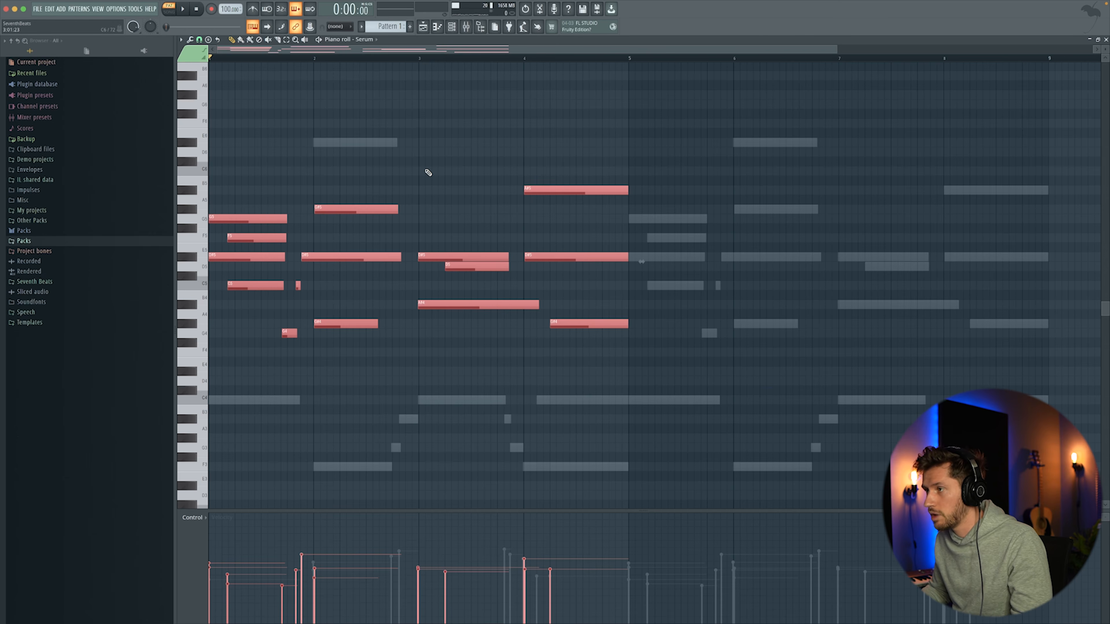
{"action": "key", "text": "ctrl+Up"}
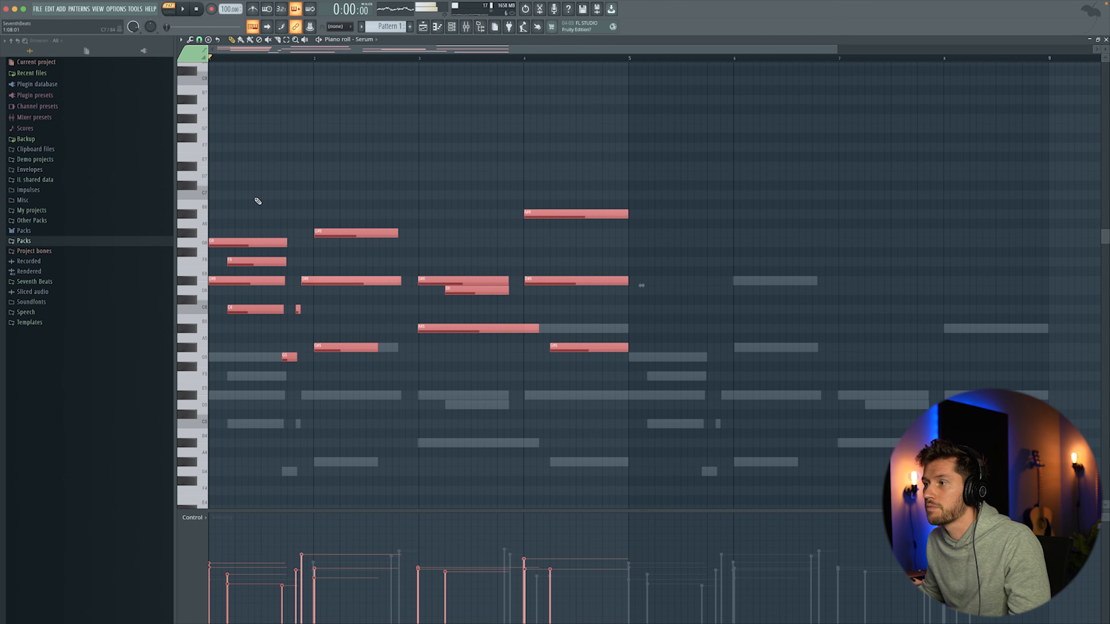
Step: Thin the Serum part in bars 1–4 by deleting G6, the first D#6, G5, short C6, G#6, A#5 and A#6, and duplicate it into bars 5–8
{"action": "left_click", "coordinate": [258, 201]}
{"action": "right_click", "coordinate": [222, 232]}
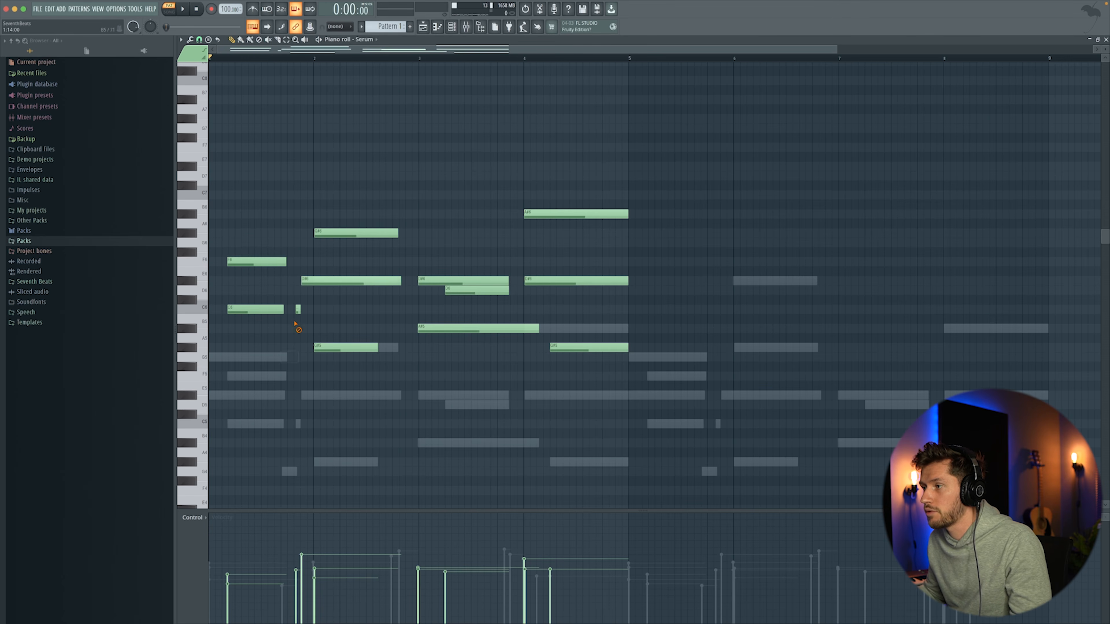
{"action": "right_click", "coordinate": [345, 233]}
{"action": "key", "text": "space"}
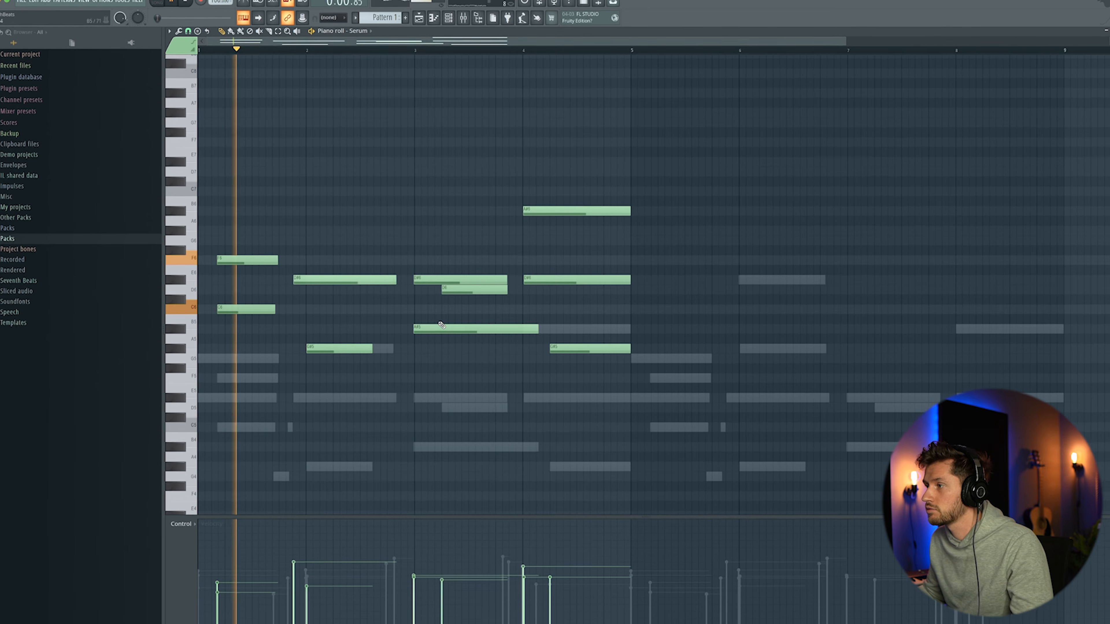
{"action": "right_click", "coordinate": [439, 328]}
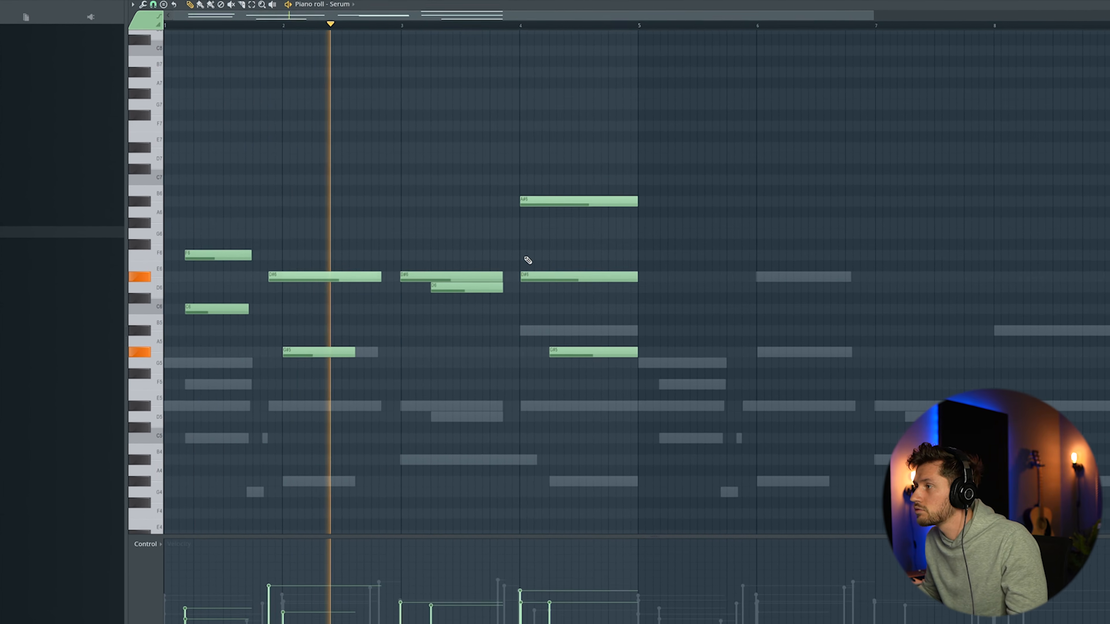
{"action": "right_click", "coordinate": [546, 202]}
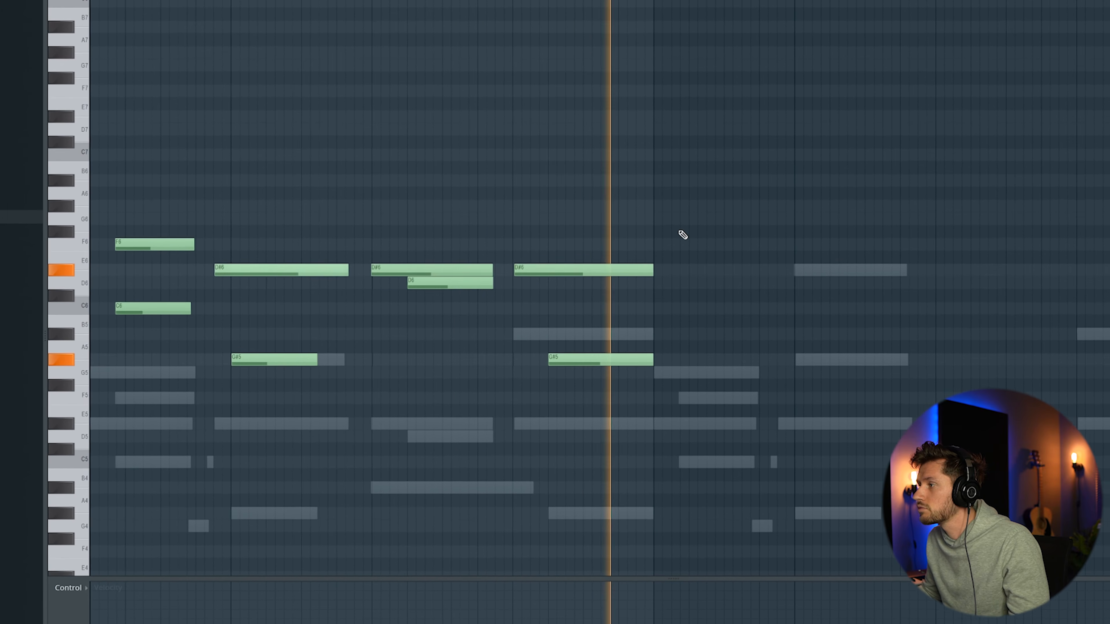
{"action": "key", "text": "ctrl+b"}
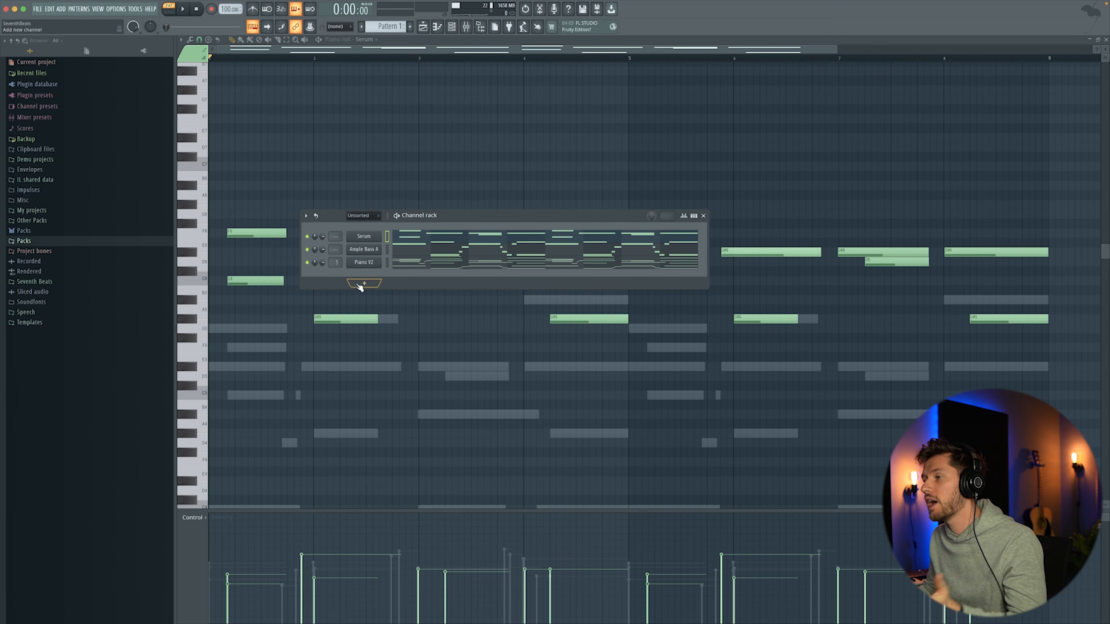
Step: Insert a Kontakt channel and load the TC.nki instrument from the Ilya Efimov quick-load folder
{"action": "left_click", "coordinate": [361, 284]}
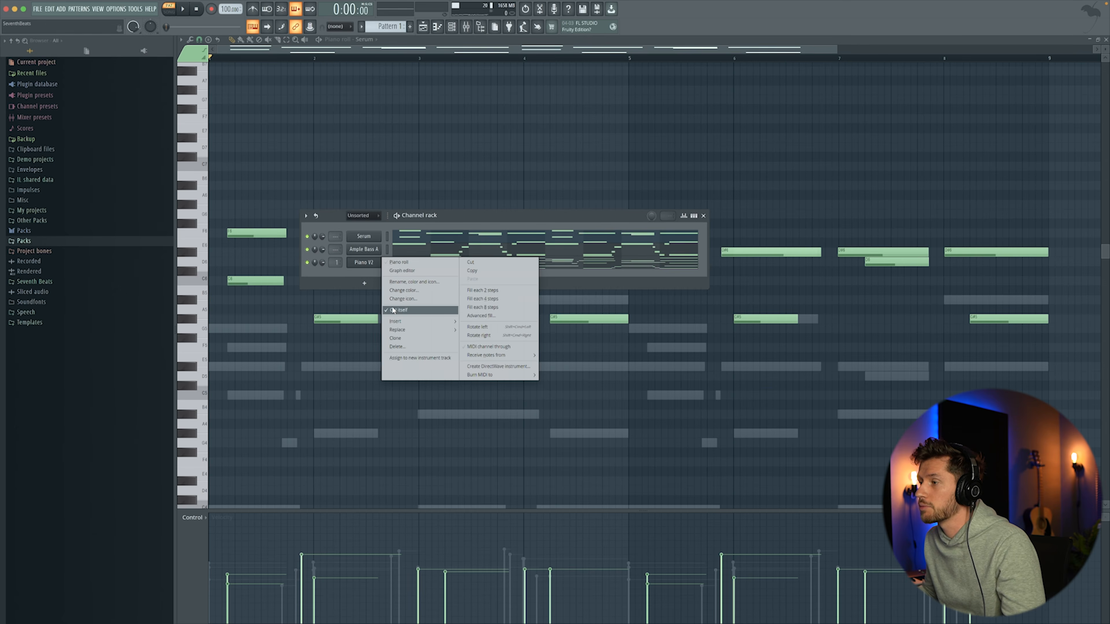
{"action": "mouse_move", "coordinate": [437, 321]}
{"action": "left_click", "coordinate": [498, 535]}
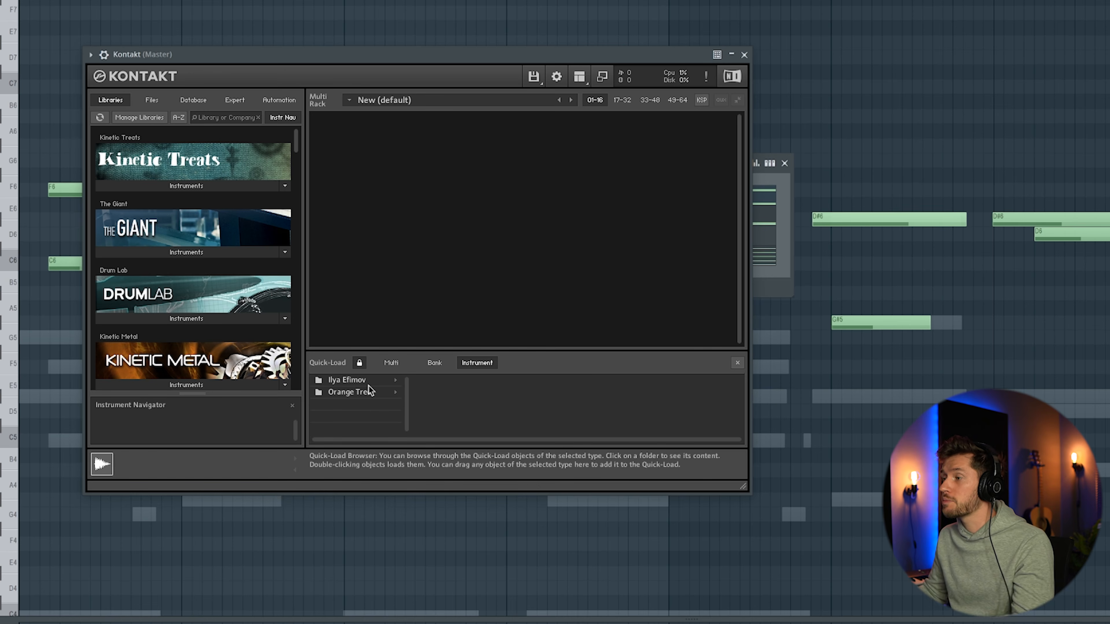
{"action": "left_click", "coordinate": [343, 381]}
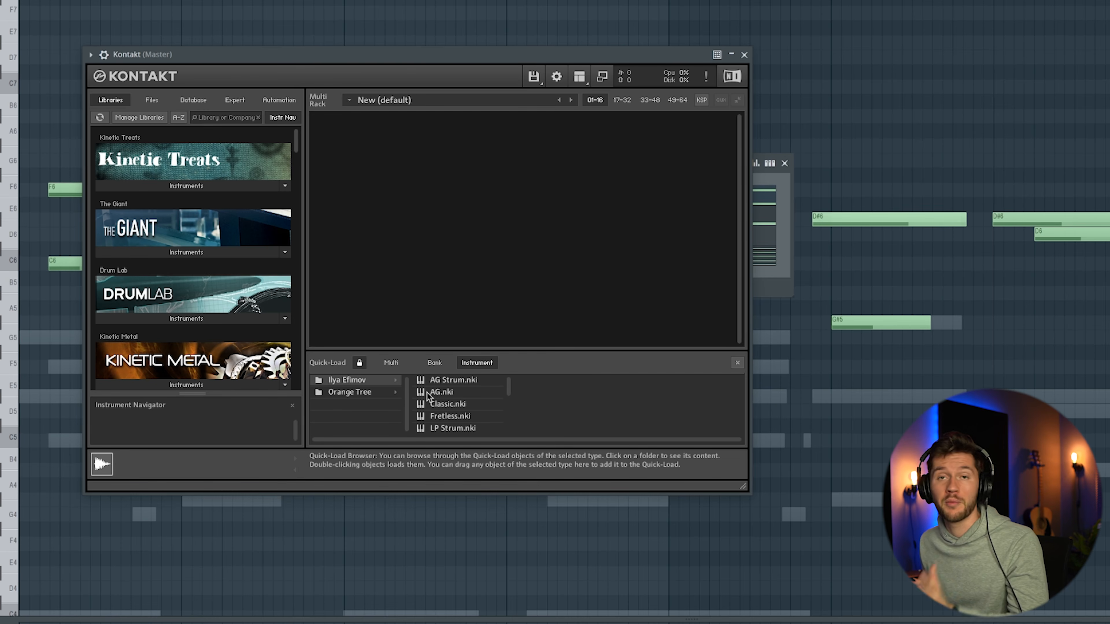
{"action": "scroll", "coordinate": [476, 414], "scroll_direction": "down", "scroll_amount": 3}
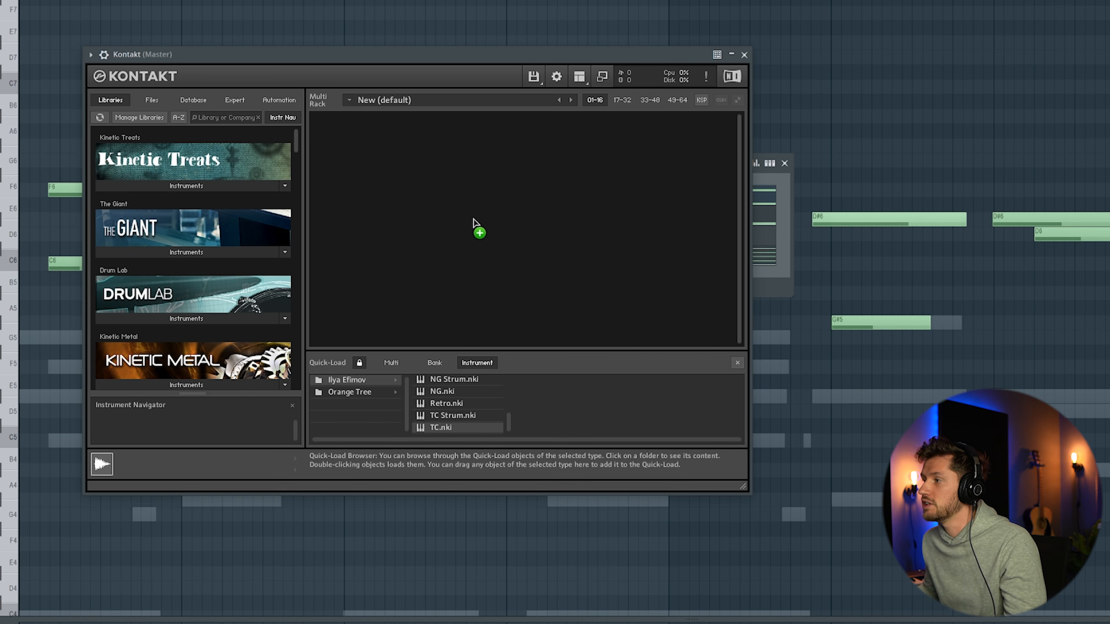
{"action": "left_click_drag", "start_coordinate": [476, 225], "coordinate": [476, 224]}
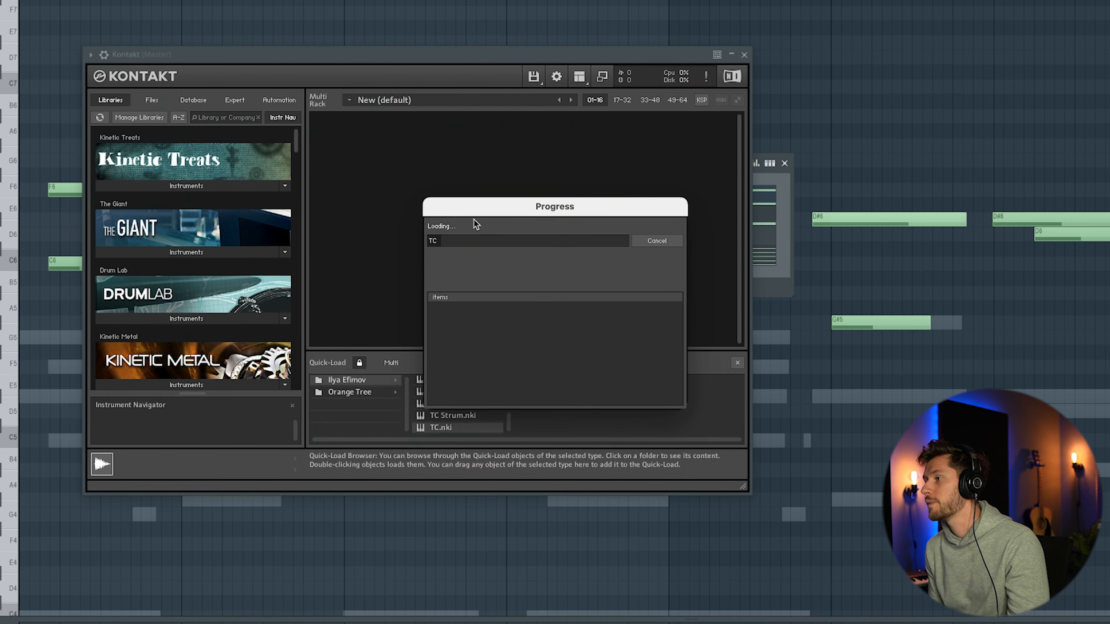
Step: Copy the piano notes from the end of bar 1 through bar 4, except the highest ones, into the Kontakt channel
{"action": "left_click_drag", "start_coordinate": [296, 177], "coordinate": [572, 454]}
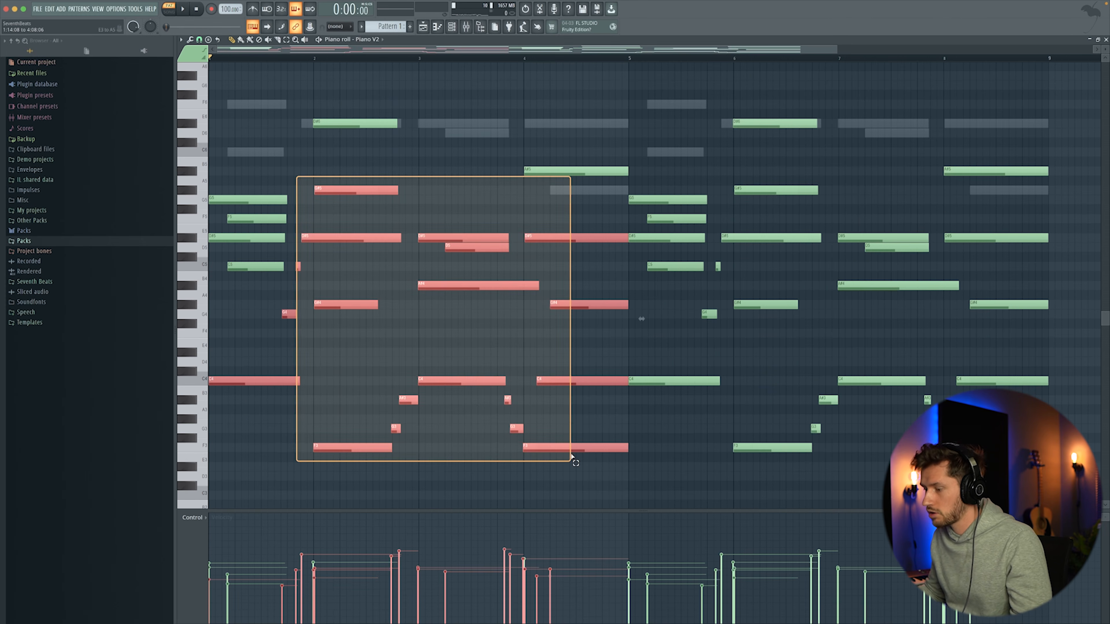
{"action": "key", "text": "F6"}
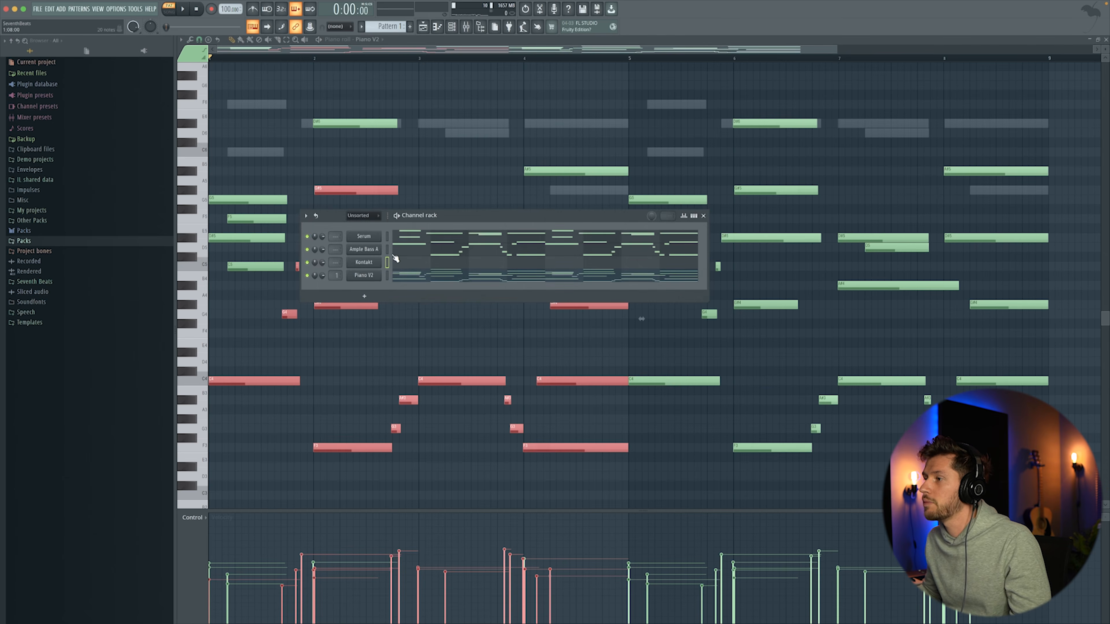
{"action": "left_click", "coordinate": [406, 262]}
{"action": "key", "text": "ctrl+v"}
{"action": "key", "text": "ctrl+d"}
Step: In the Kontakt part, delete the C4 in bar 1 and G#4 in bar 2, and shorten the first D#5 to a brief pickup
{"action": "key", "text": "space"}
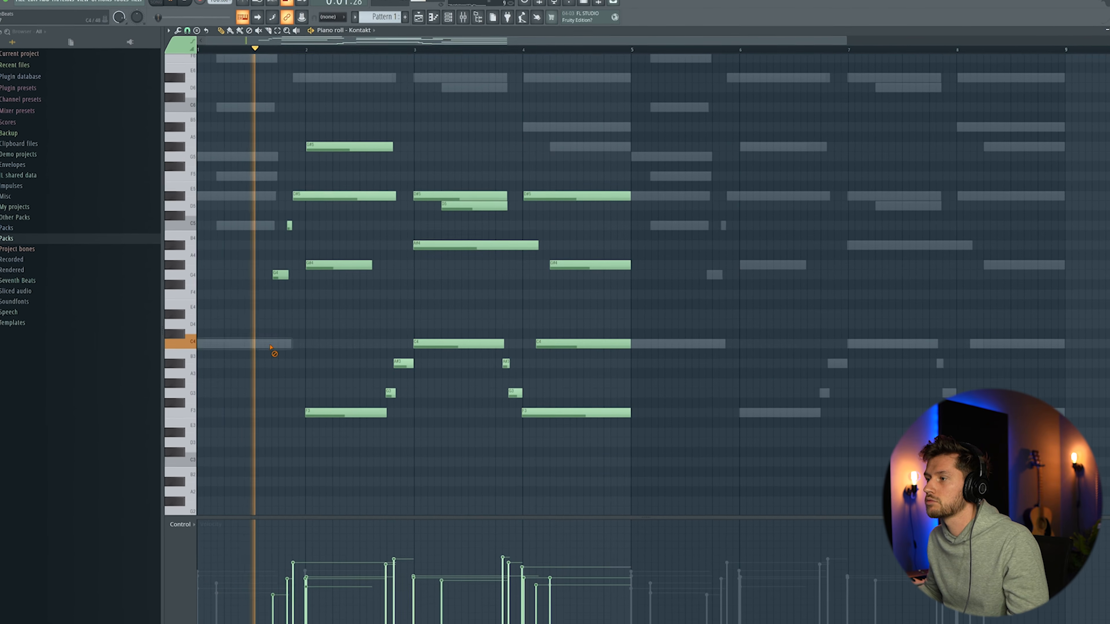
{"action": "key", "text": "space"}
{"action": "right_click", "coordinate": [327, 266]}
{"action": "key", "text": "space"}
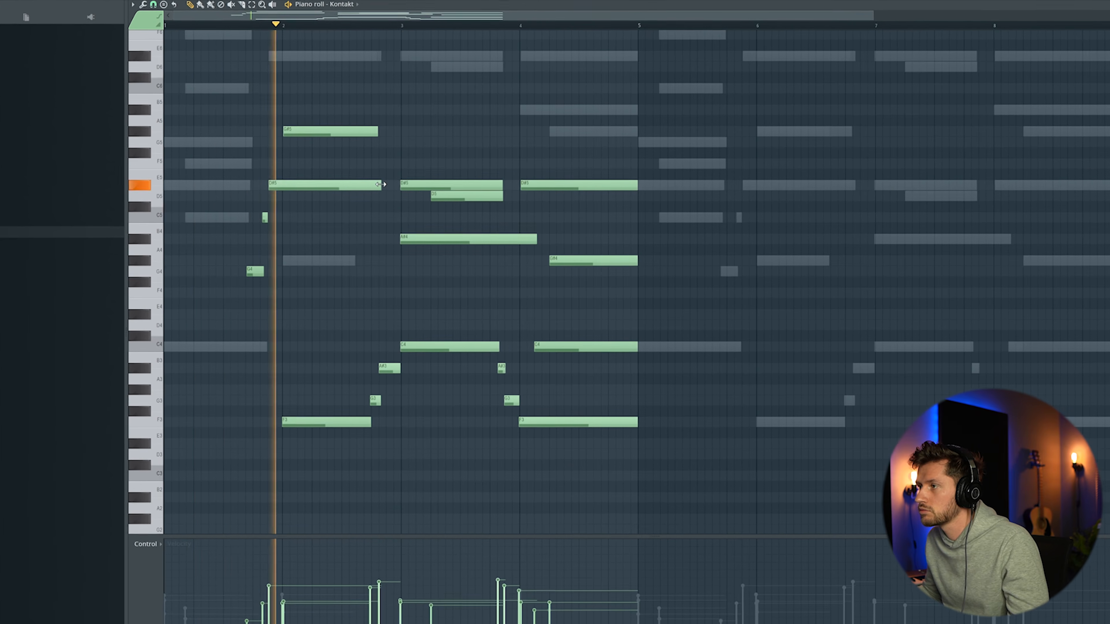
{"action": "left_click_drag", "start_coordinate": [381, 184], "coordinate": [277, 184]}
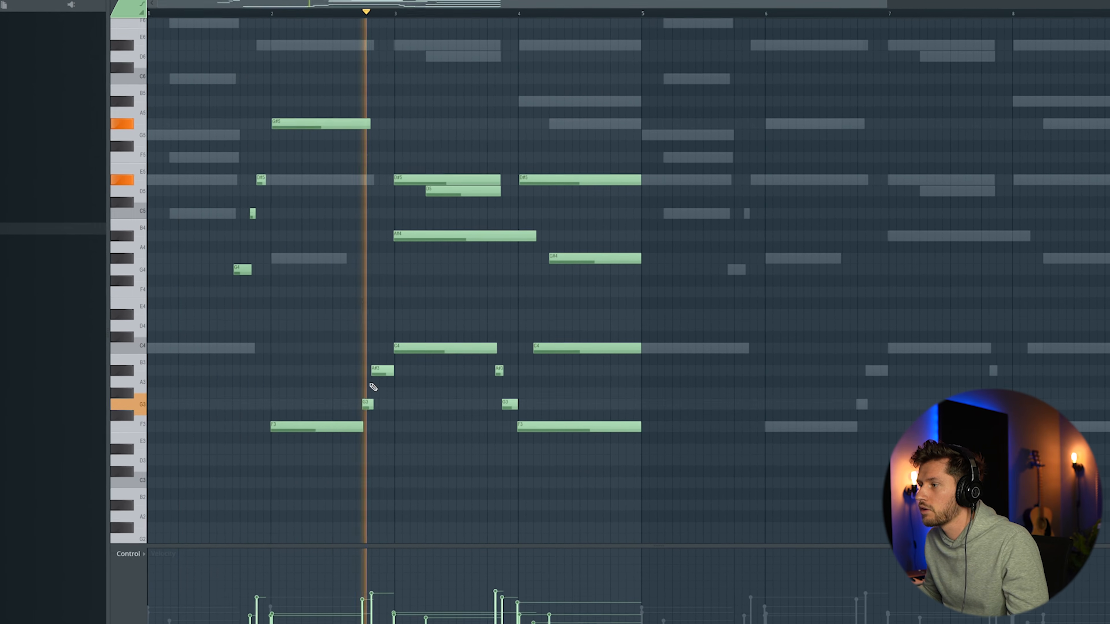
Step: Delete the low A#3, G3 and F3 notes from bar 2 of the Kontakt part
{"action": "key", "text": "space"}
{"action": "right_click", "coordinate": [379, 371]}
{"action": "right_click", "coordinate": [367, 405]}
{"action": "right_click", "coordinate": [355, 427]}
{"action": "key", "text": "space"}
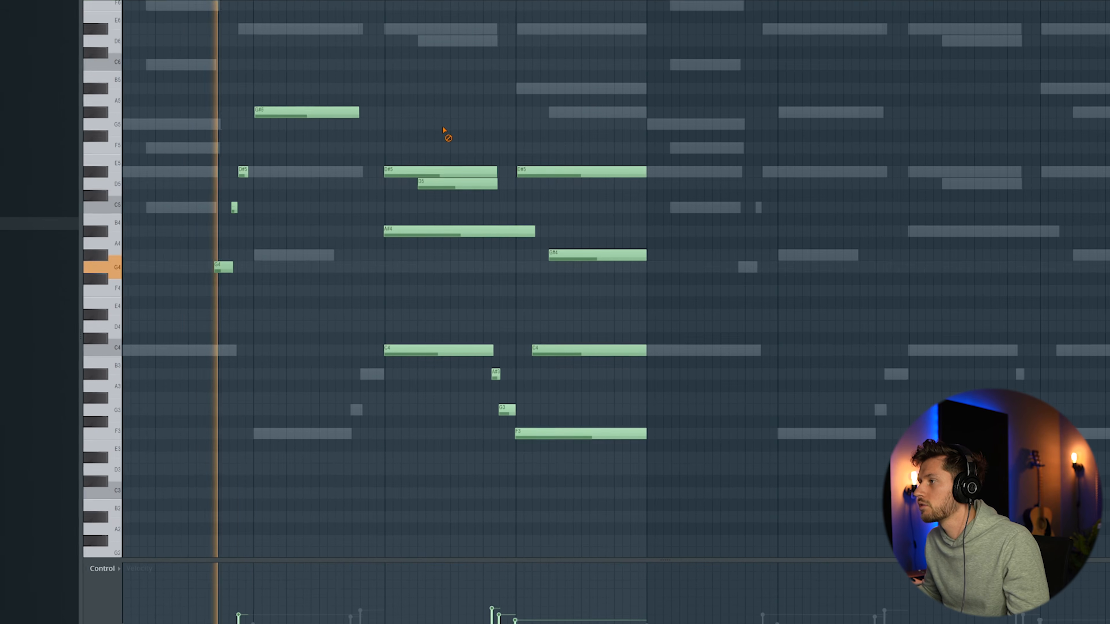
Step: In bar 3, delete D#5, D5, A#4 and C4, and raise the short A#3 and G3 notes by one octave
{"action": "right_click", "coordinate": [446, 174]}
{"action": "right_click", "coordinate": [447, 185]}
{"action": "right_click", "coordinate": [443, 230]}
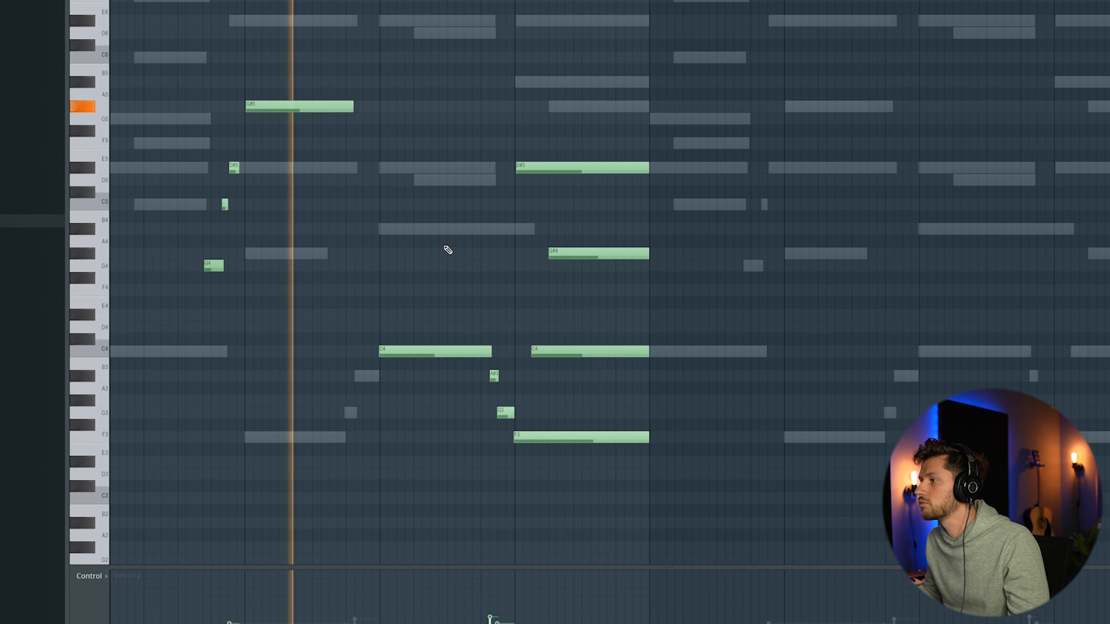
{"action": "right_click", "coordinate": [484, 351]}
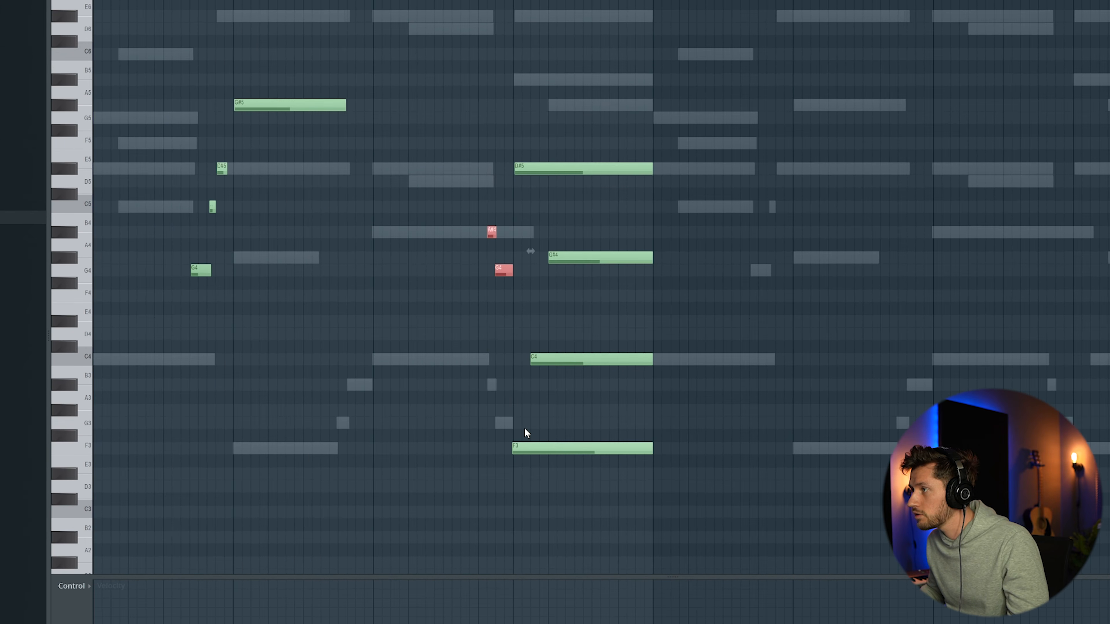
{"action": "key", "text": "ctrl+Up"}
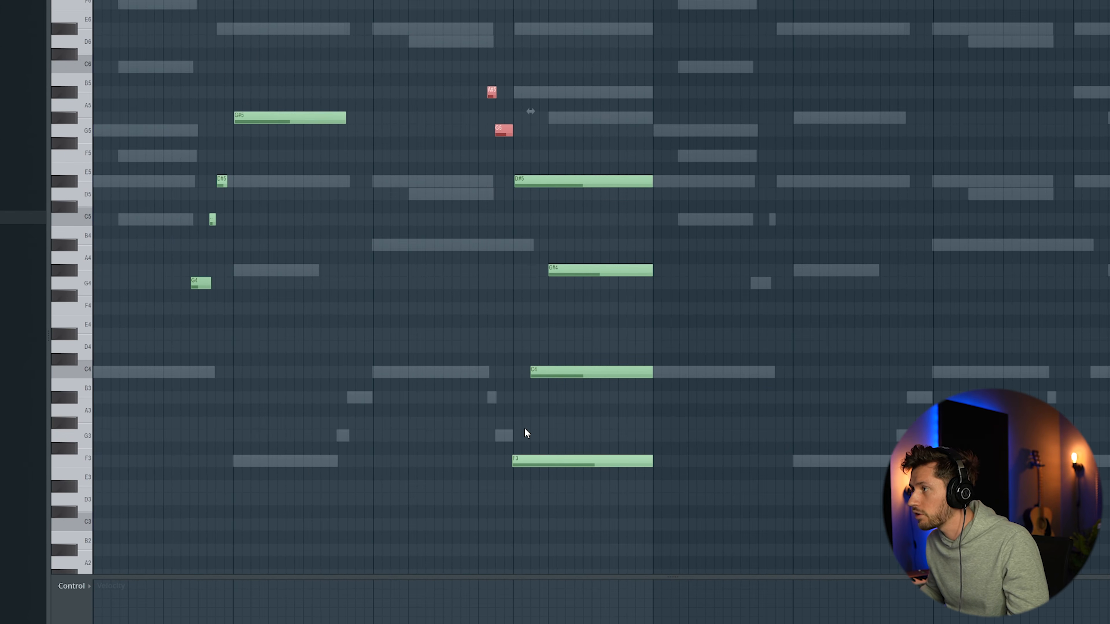
{"action": "key", "text": "ctrl+Down"}
Step: Delete G#4, C4 and F3 from bar 4 of the Kontakt part, and duplicate bars 1–4 into bars 5–8
{"action": "key", "text": "space"}
{"action": "key", "text": "ctrl+d"}
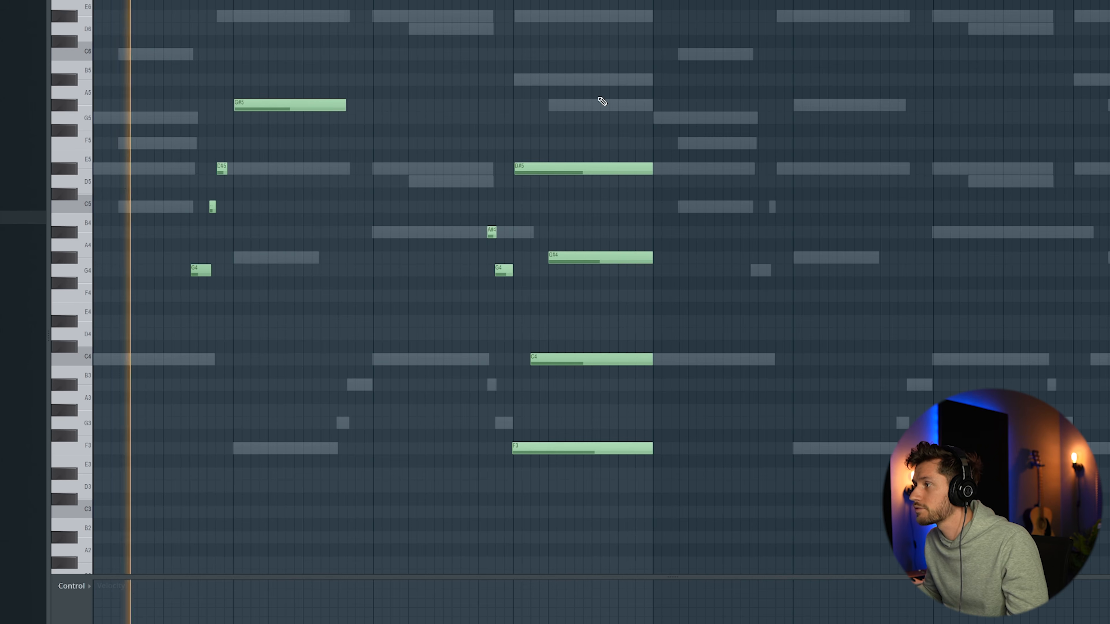
{"action": "right_click", "coordinate": [587, 258]}
{"action": "right_click", "coordinate": [587, 359]}
{"action": "right_click", "coordinate": [587, 448]}
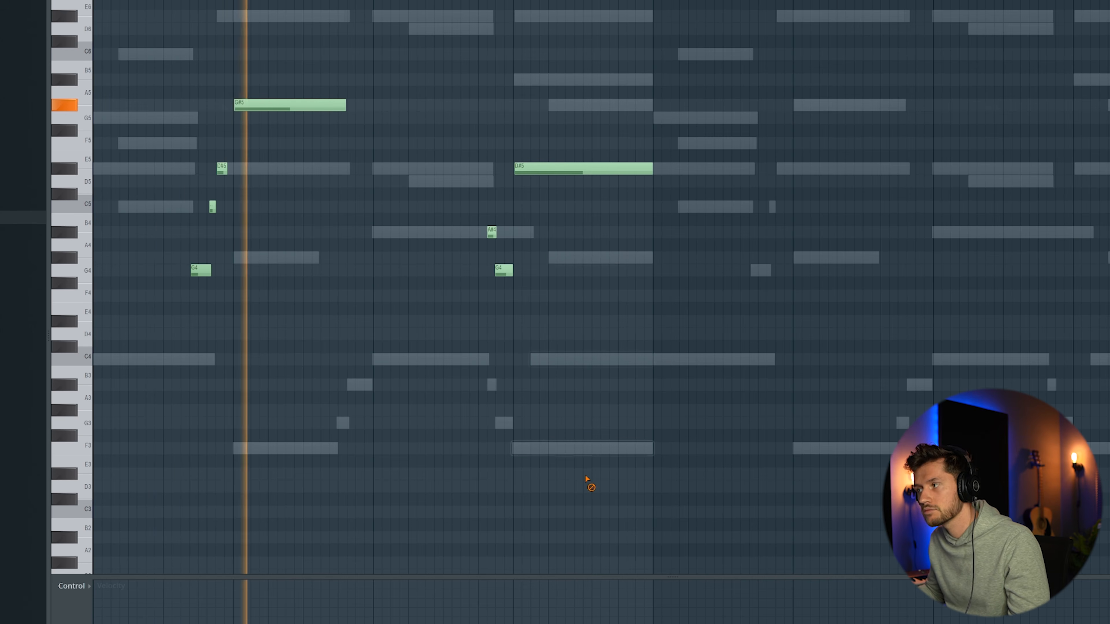
{"action": "left_click", "coordinate": [640, 105]}
{"action": "right_click", "coordinate": [640, 106]}
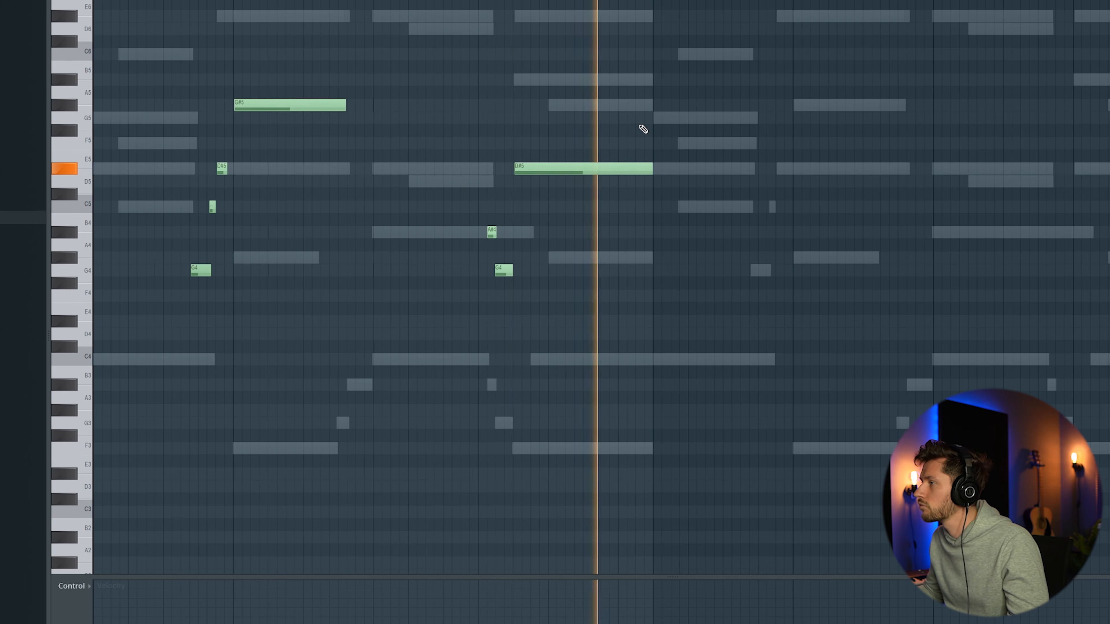
{"action": "key", "text": "space"}
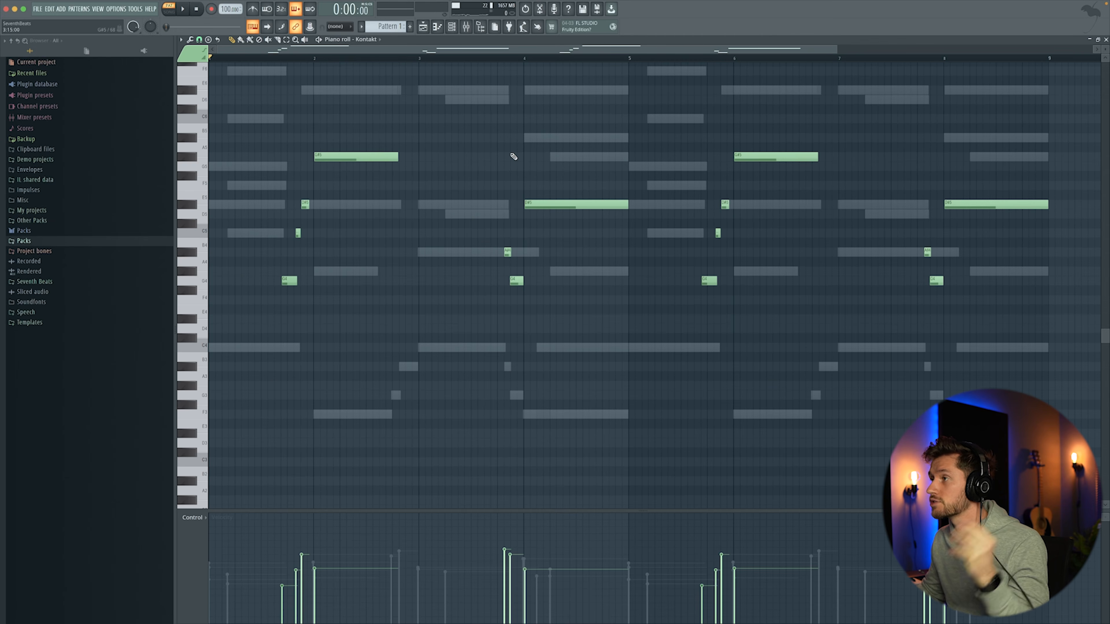
Step: Insert an Arcade channel and load the Uptown Phenom sampler kit
{"action": "left_click", "coordinate": [452, 27]}
{"action": "left_click_drag", "start_coordinate": [424, 221], "coordinate": [428, 233]}
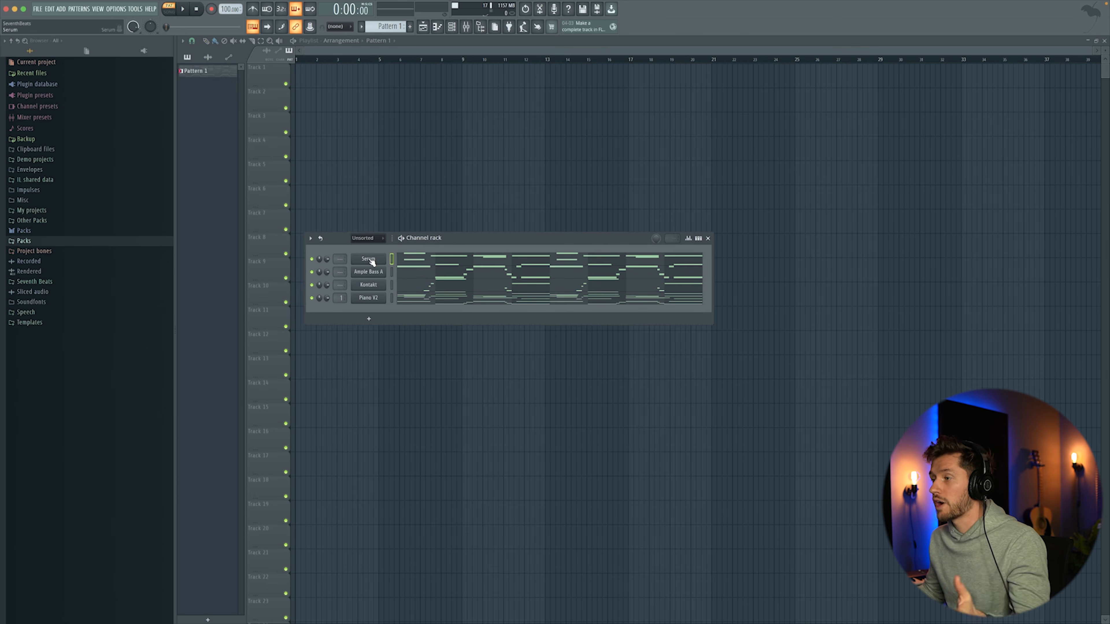
{"action": "right_click", "coordinate": [372, 260]}
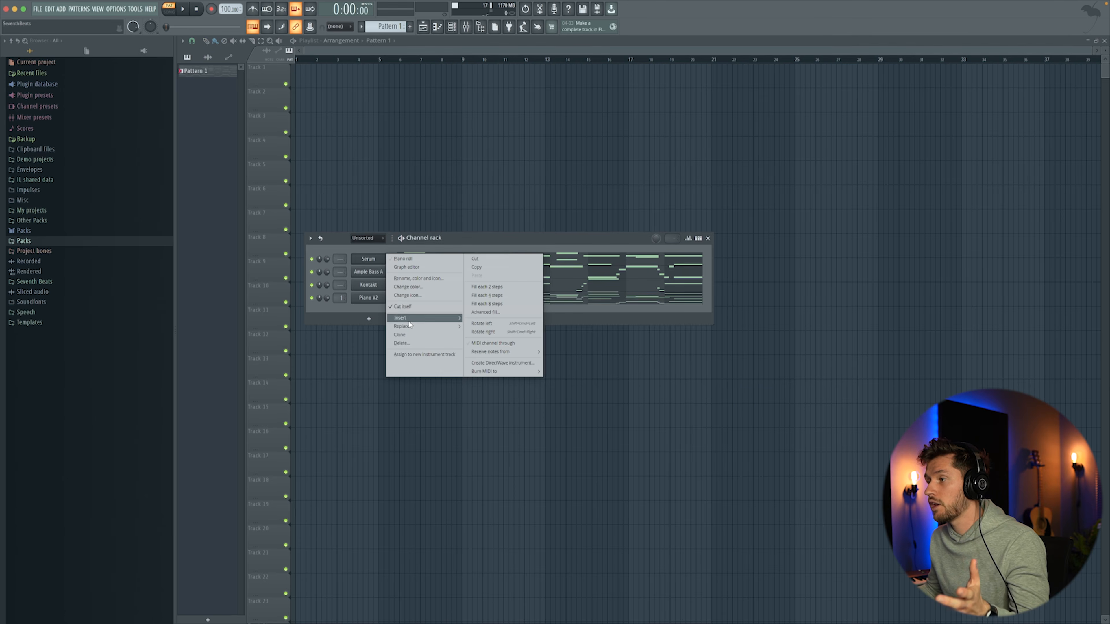
{"action": "mouse_move", "coordinate": [415, 318]}
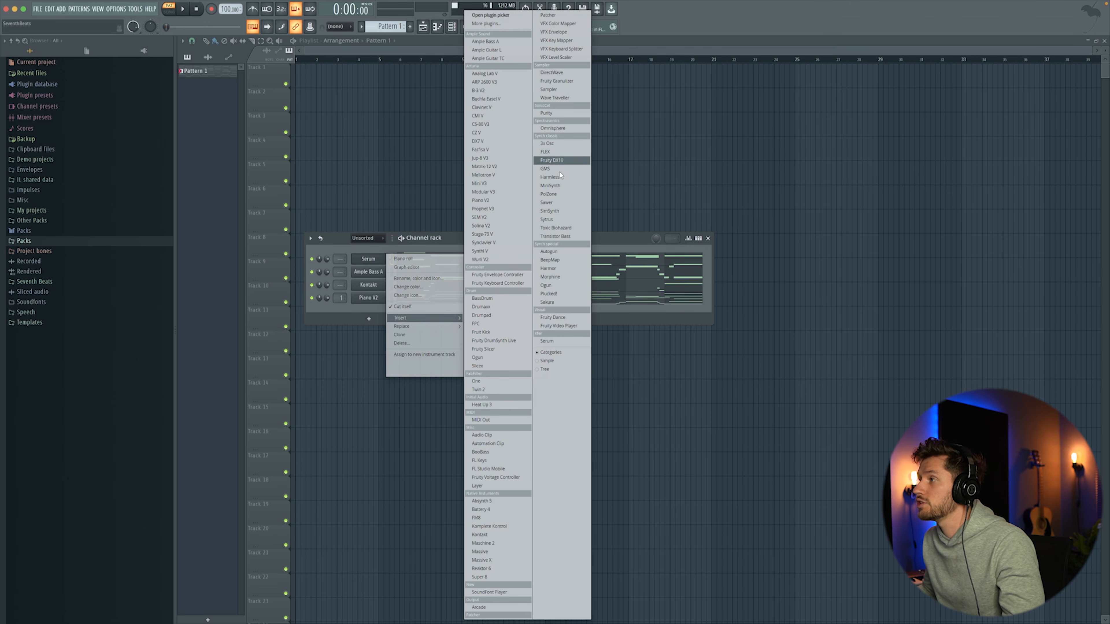
{"action": "left_click", "coordinate": [489, 604]}
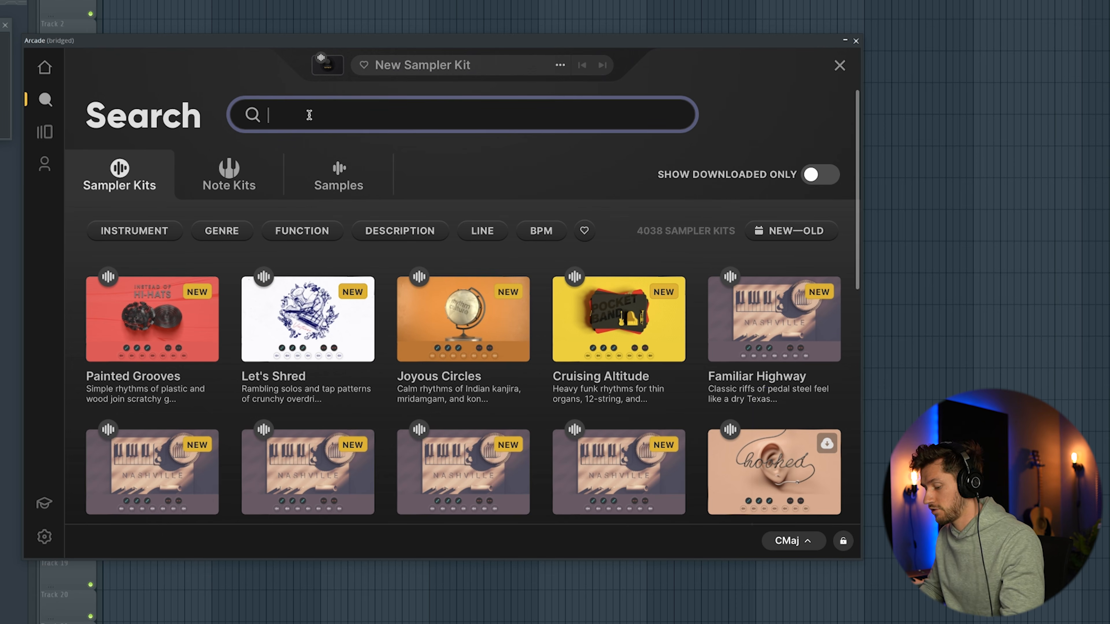
{"action": "scroll", "coordinate": [312, 362], "scroll_direction": "down", "scroll_amount": 10}
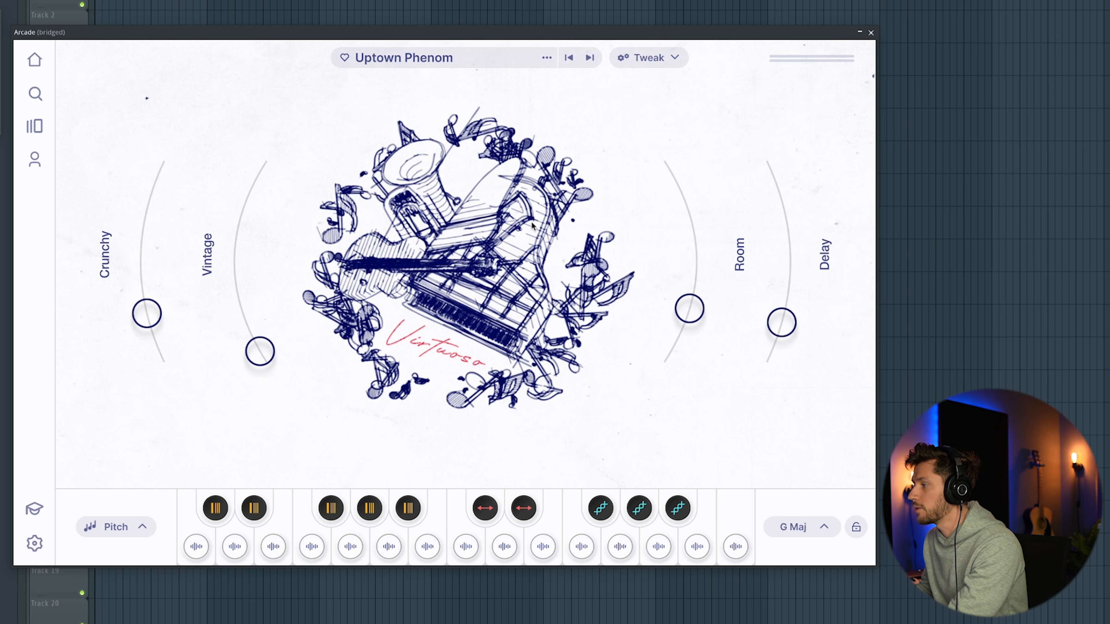
Step: Set Arcade's session key to C min, lock it, and close the plugin windows
{"action": "left_click", "coordinate": [823, 528]}
{"action": "left_click", "coordinate": [837, 234]}
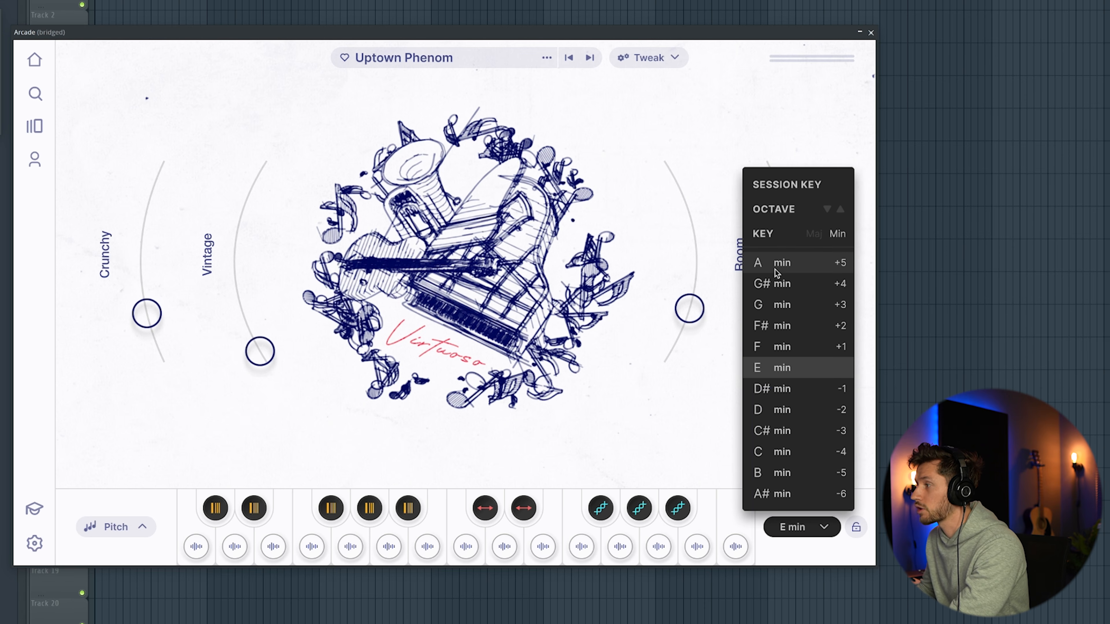
{"action": "left_click", "coordinate": [786, 455]}
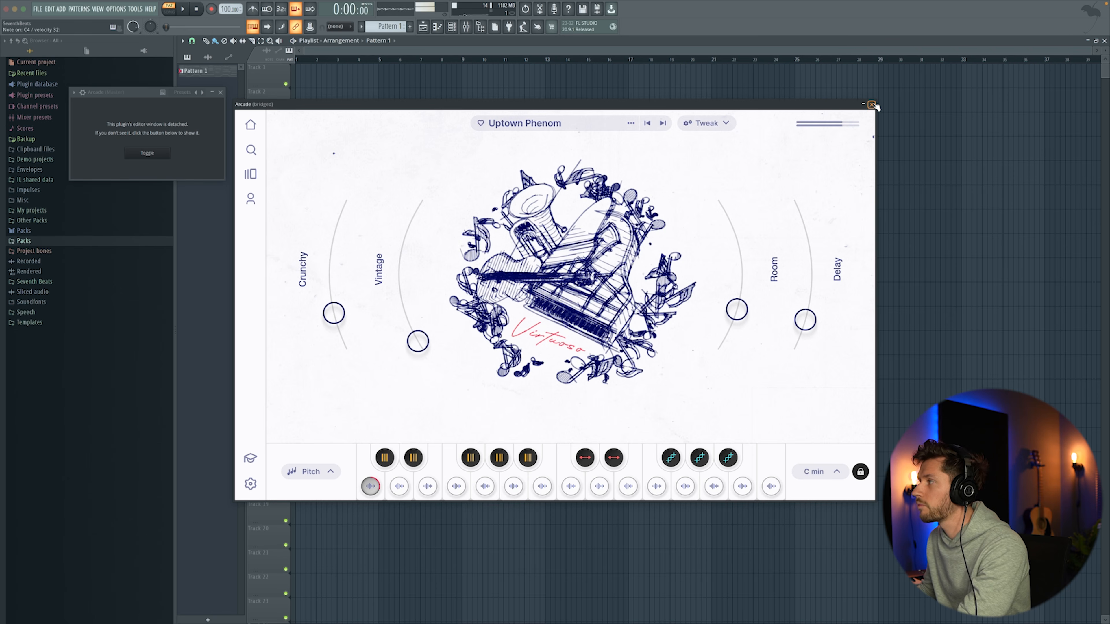
{"action": "left_click", "coordinate": [222, 93]}
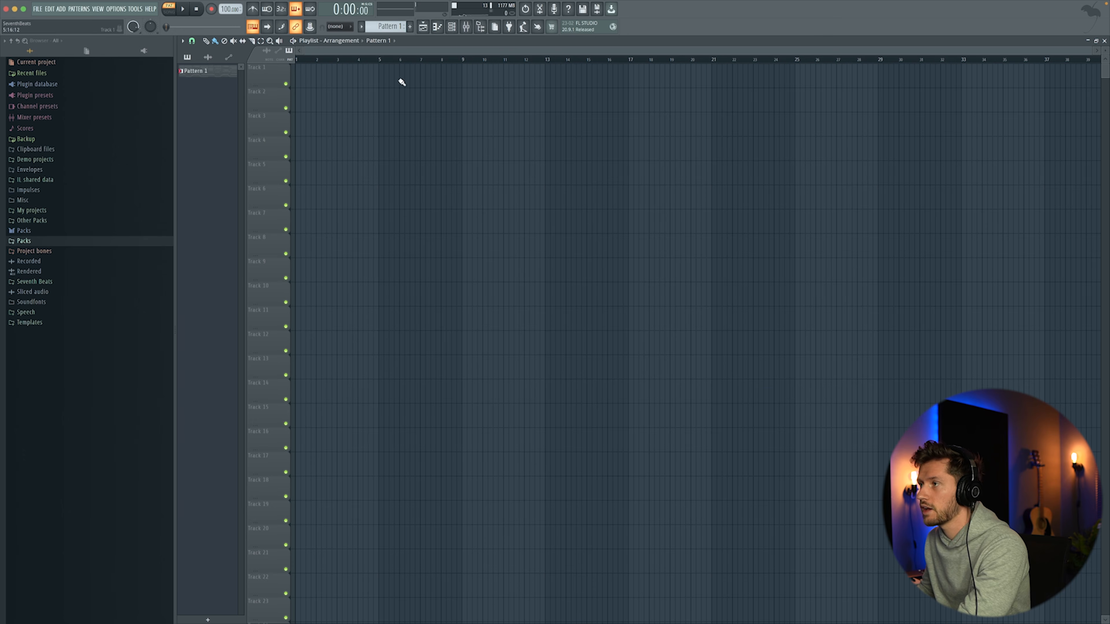
Step: Place four C4 notes in the Arcade channel, each nearly two bars long, starting at bars 1, 3, 5 and 7
{"action": "left_click", "coordinate": [450, 25]}
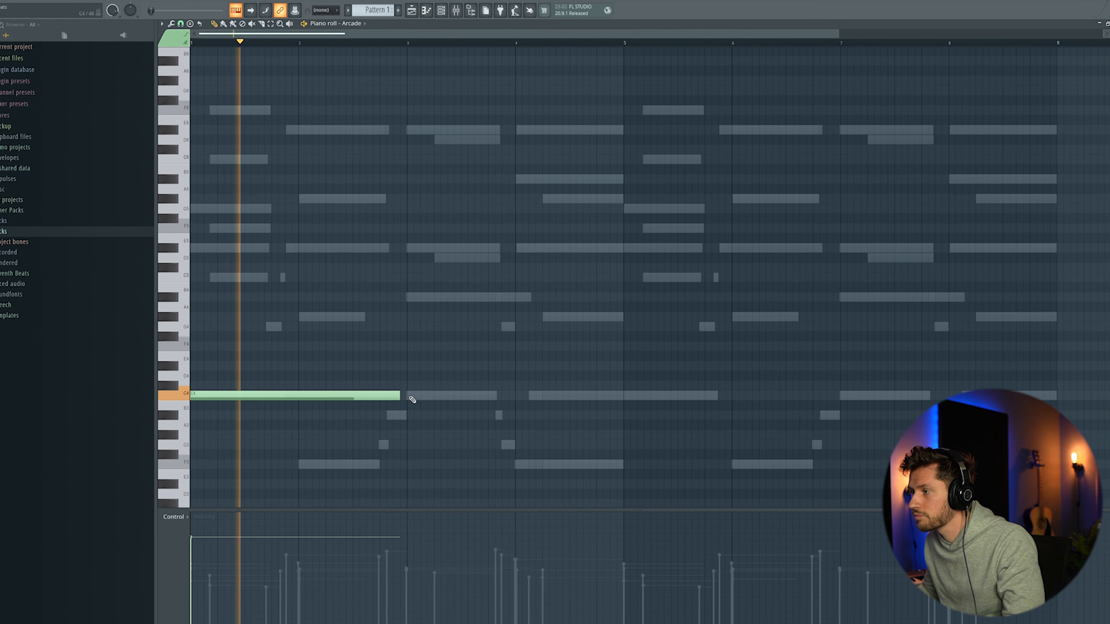
{"action": "left_click", "coordinate": [625, 393]}
{"action": "left_click", "coordinate": [845, 393]}
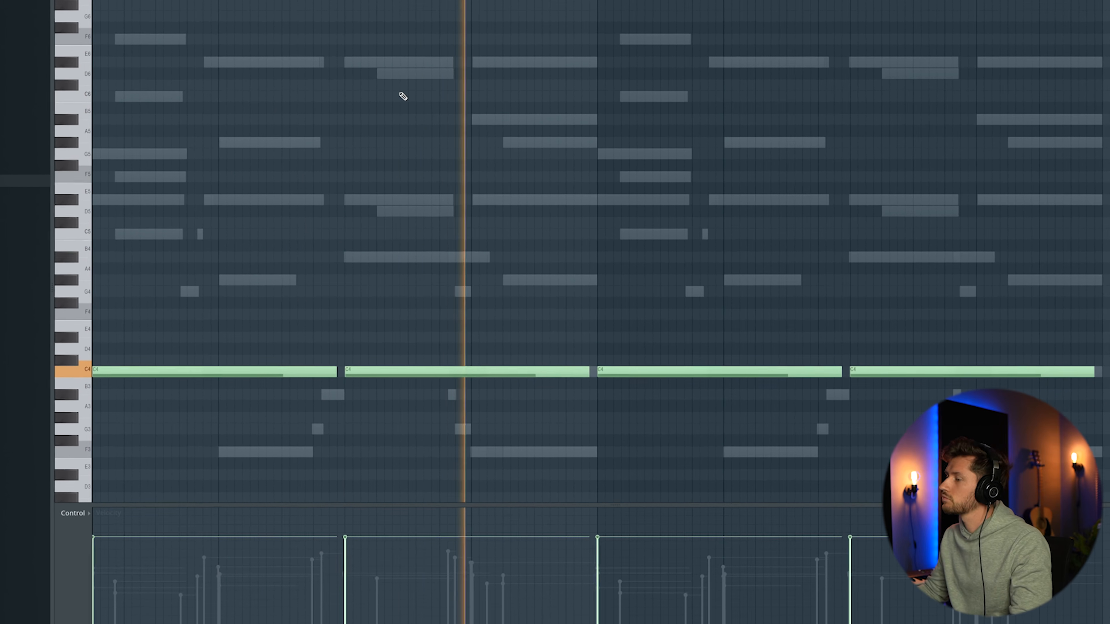
Step: Clone the Piano V2 channel, fill bars 1–8 of the clone with short repeated chords, and play the pattern
{"action": "key", "text": "F6"}
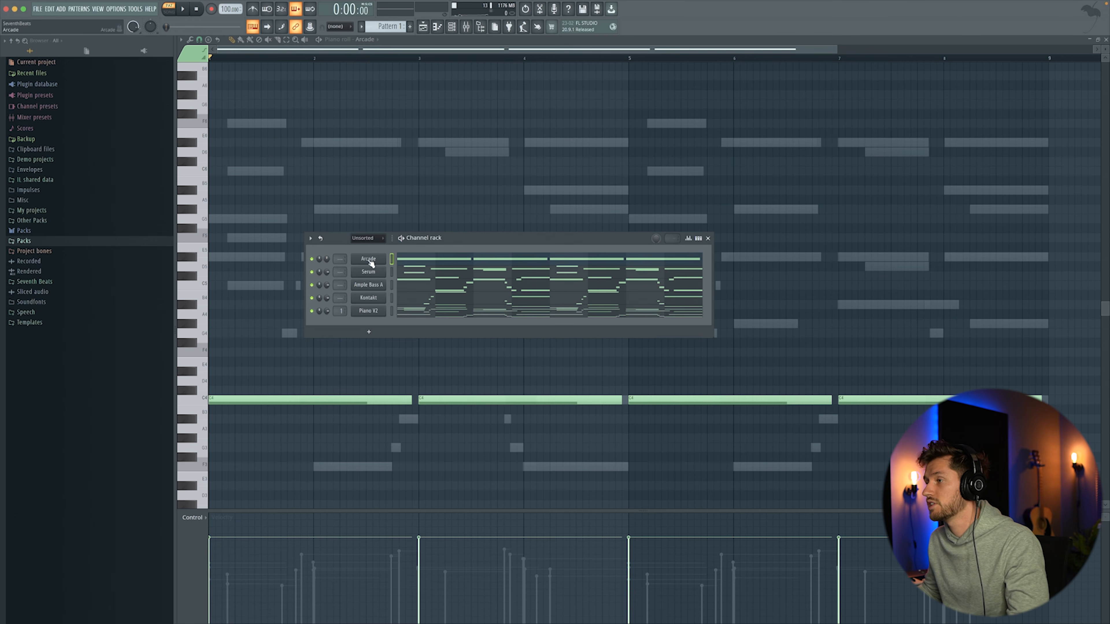
{"action": "right_click", "coordinate": [370, 263]}
{"action": "left_click", "coordinate": [396, 391]}
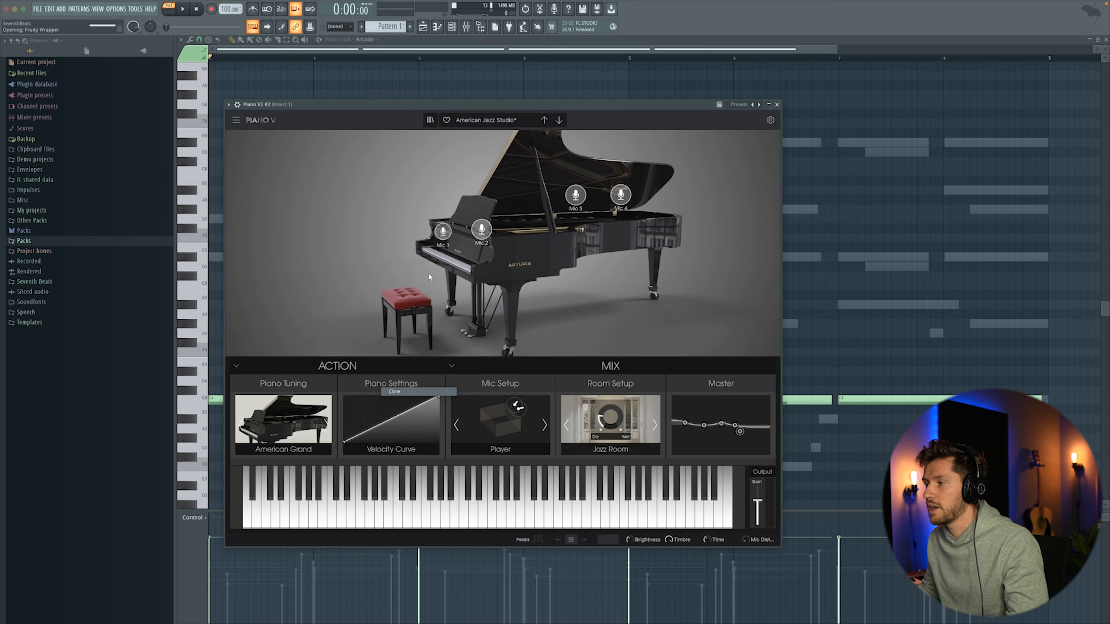
{"action": "key", "text": "F7"}
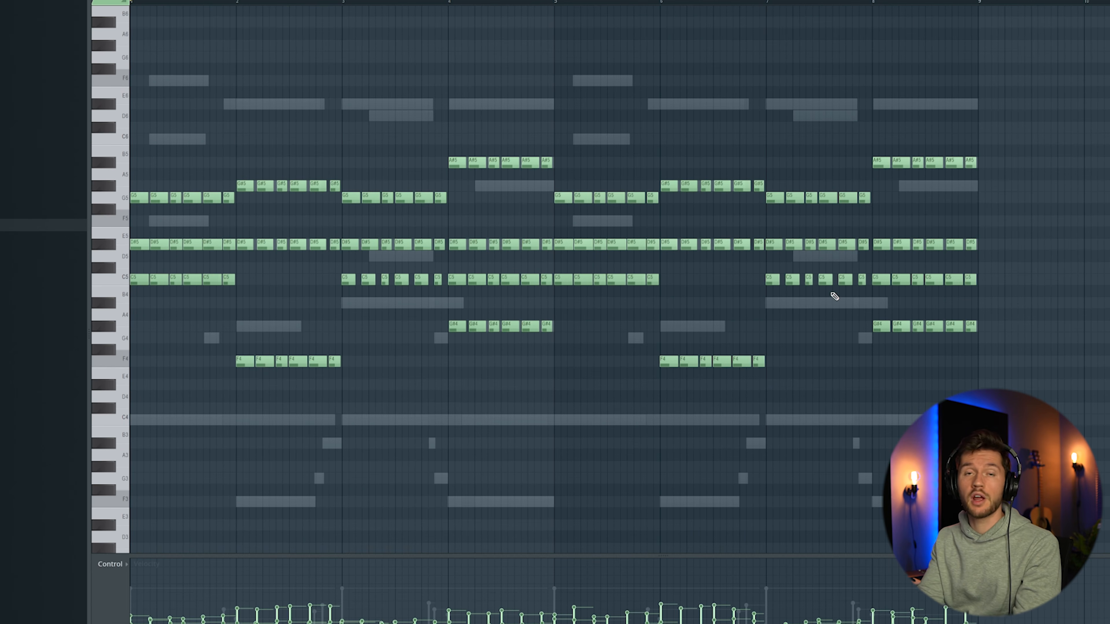
{"action": "key", "text": "space"}
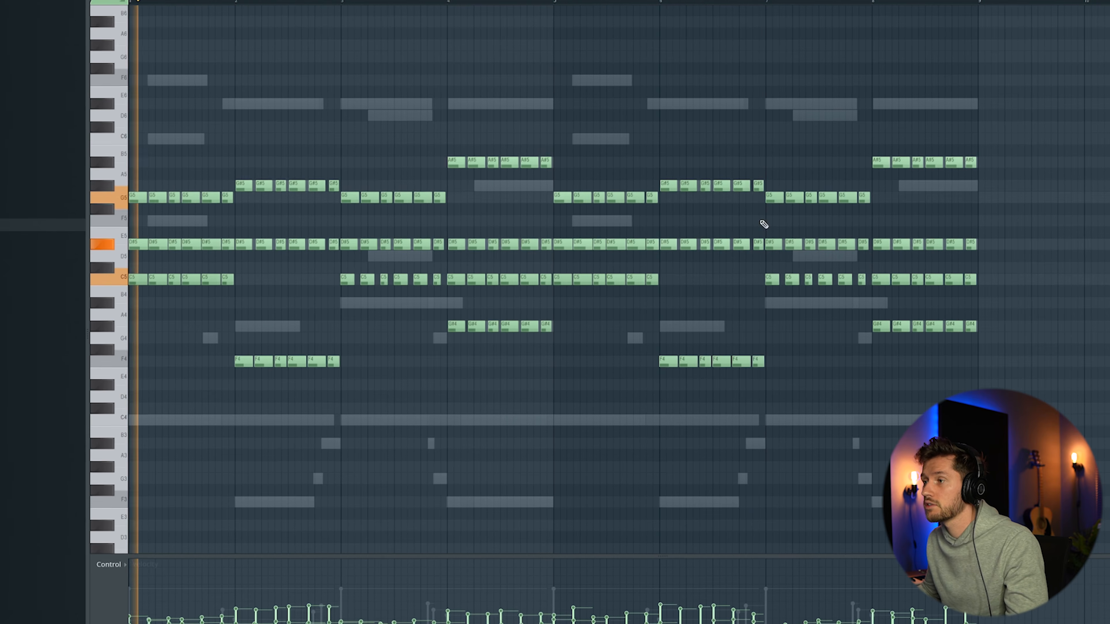
Step: Route all selected channels to individual mixer tracks starting from Insert 20
{"action": "key", "text": "F6"}
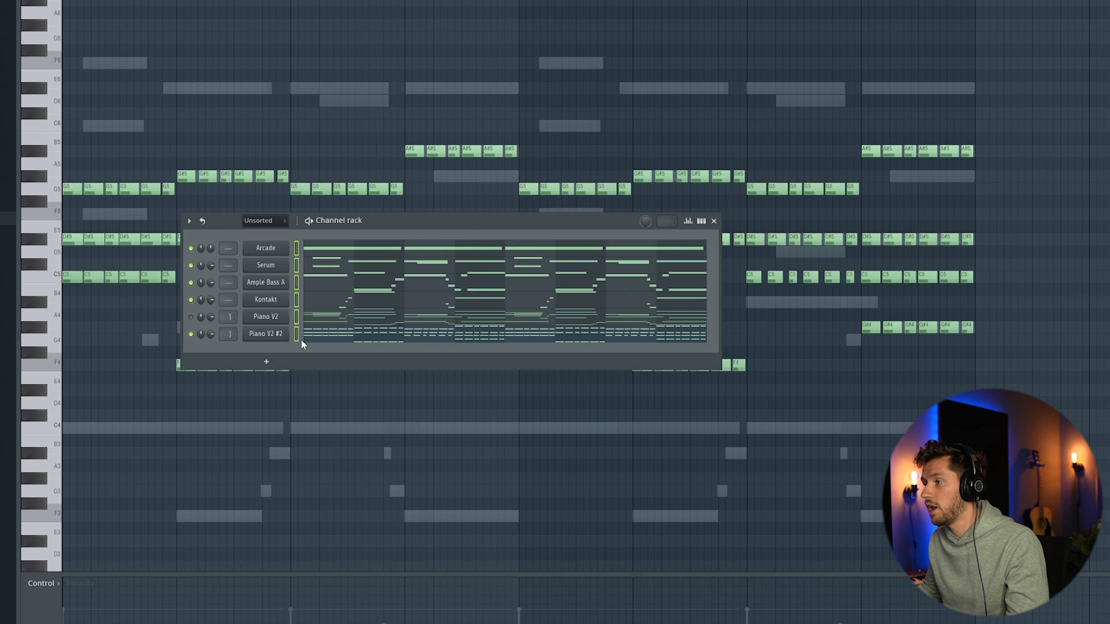
{"action": "key", "text": "F9"}
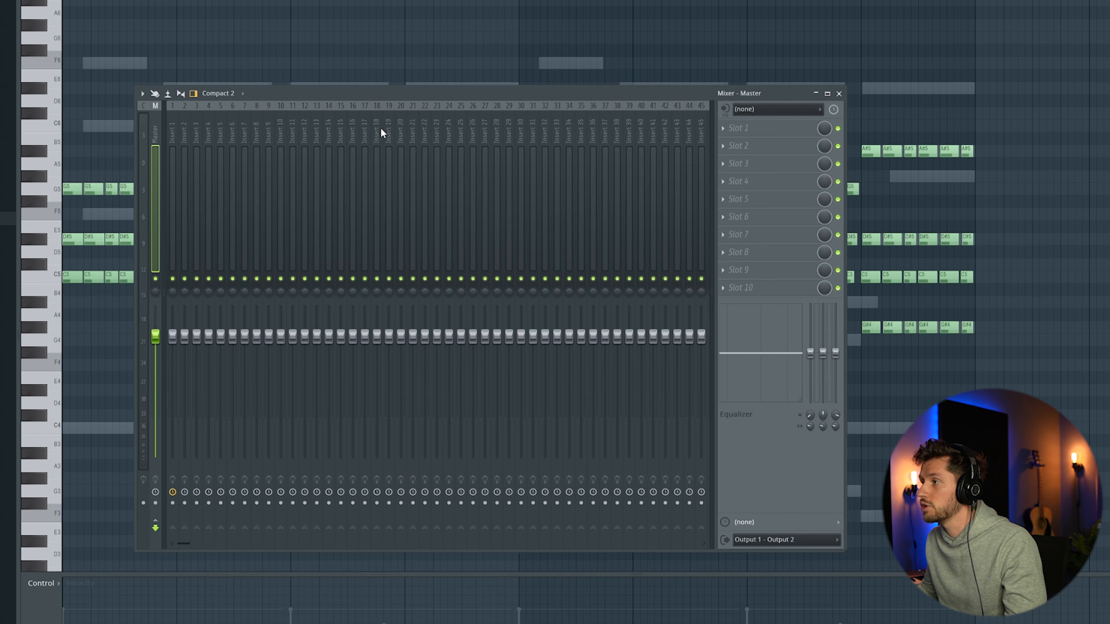
{"action": "right_click", "coordinate": [402, 131]}
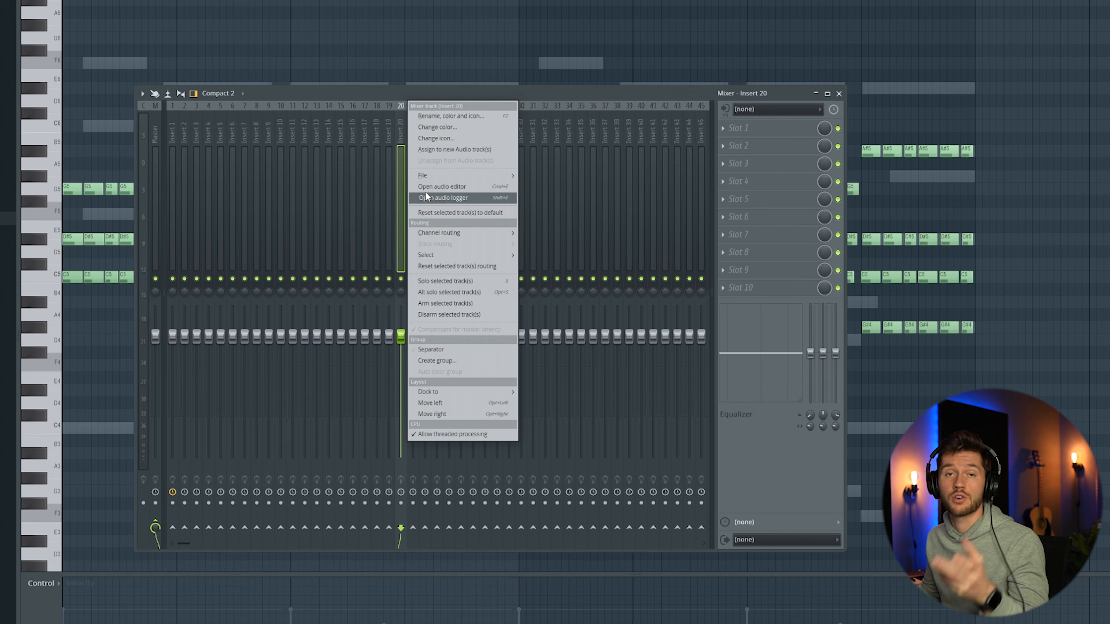
{"action": "mouse_move", "coordinate": [445, 233]}
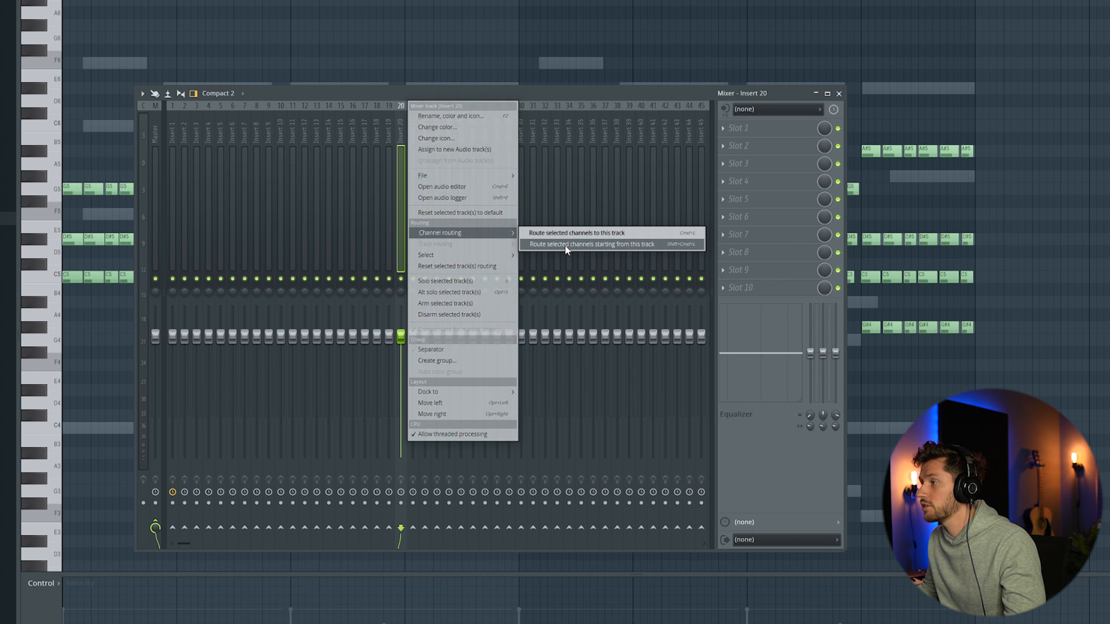
{"action": "left_click", "coordinate": [573, 244]}
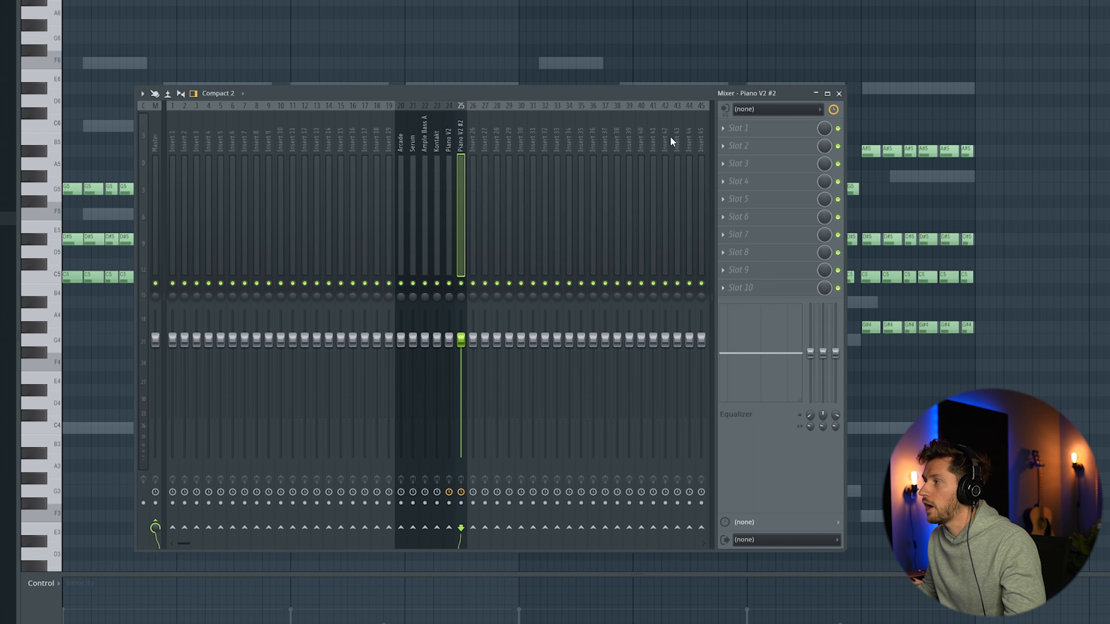
Step: Load ShaperBox 2 on the Piano V2 #2 mixer track with the Volume Sidechain shaper and set that band's mix to 50%
{"action": "left_click", "coordinate": [726, 130]}
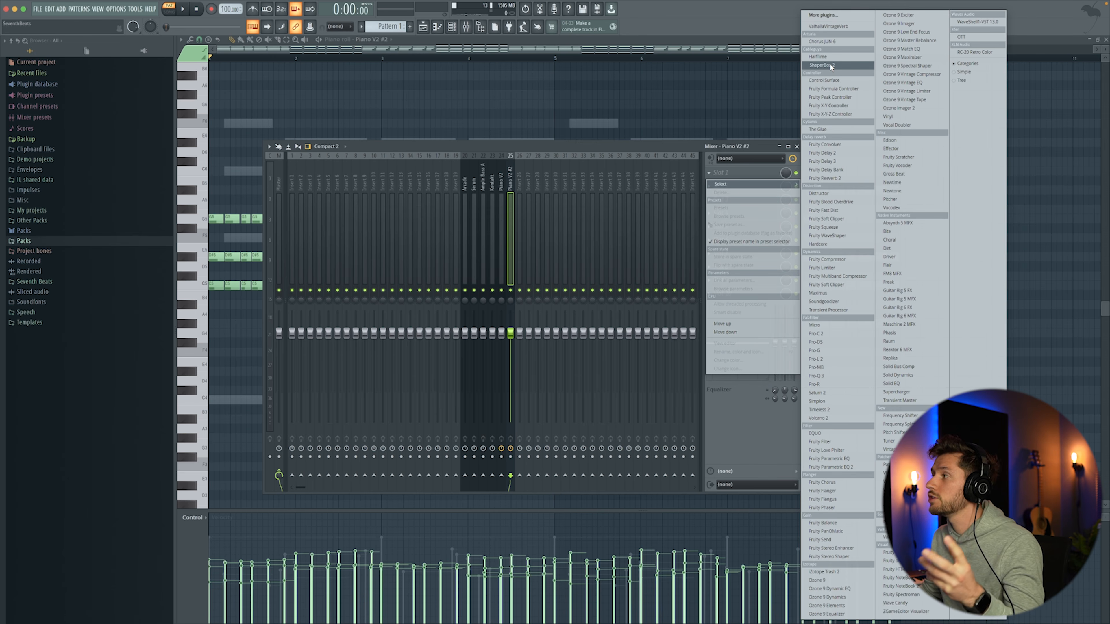
{"action": "left_click", "coordinate": [828, 64]}
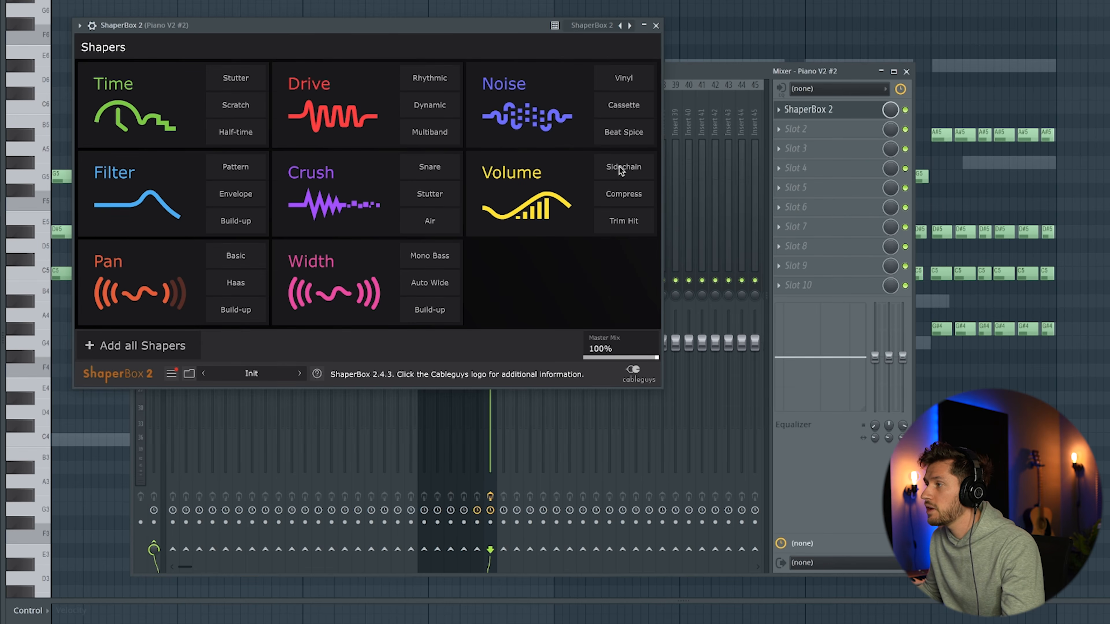
{"action": "left_click", "coordinate": [618, 167]}
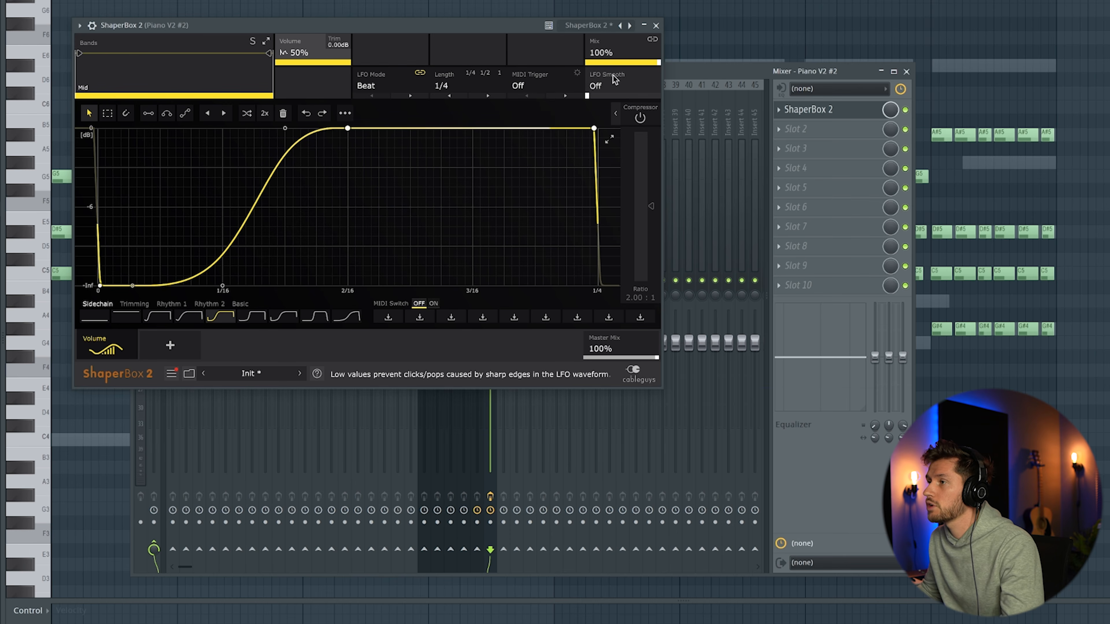
{"action": "key", "text": "space"}
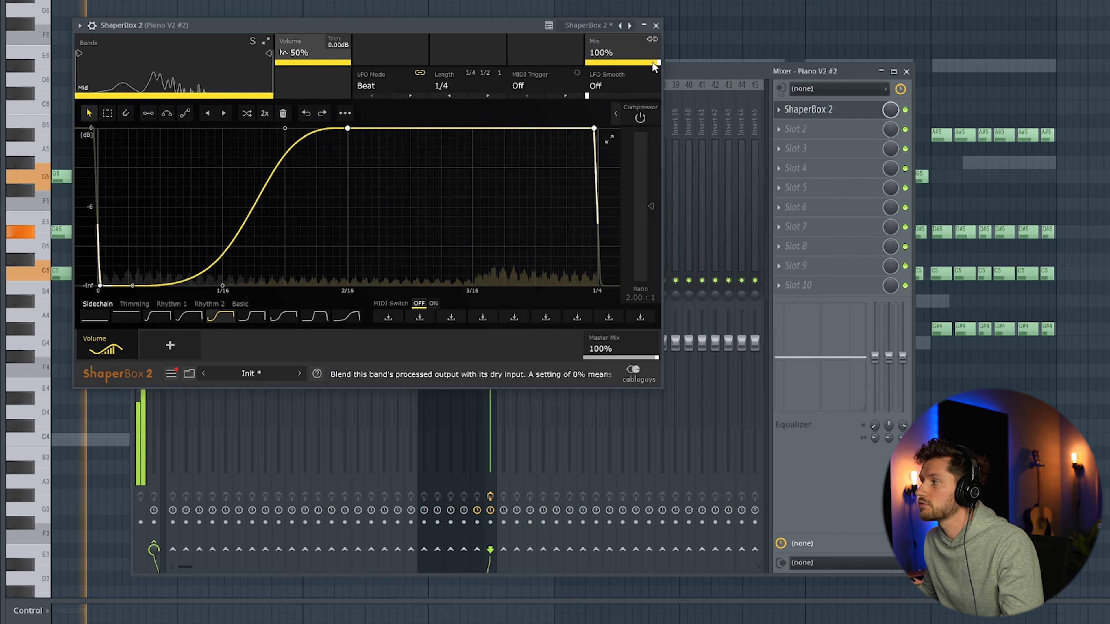
{"action": "left_click_drag", "start_coordinate": [659, 62], "coordinate": [623, 62]}
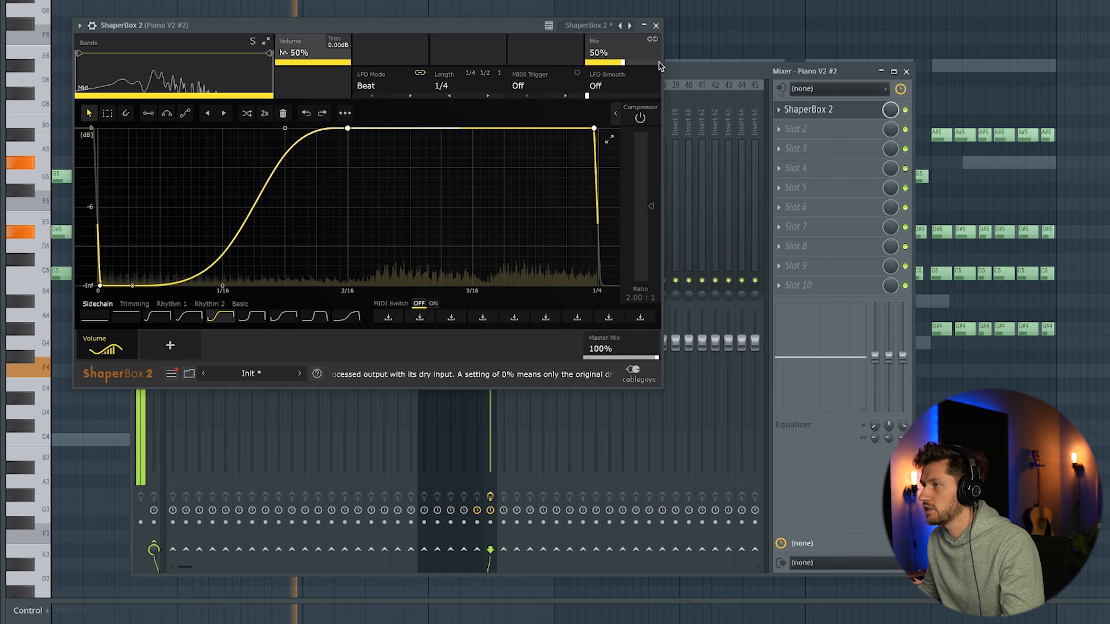
{"action": "left_click", "coordinate": [656, 26]}
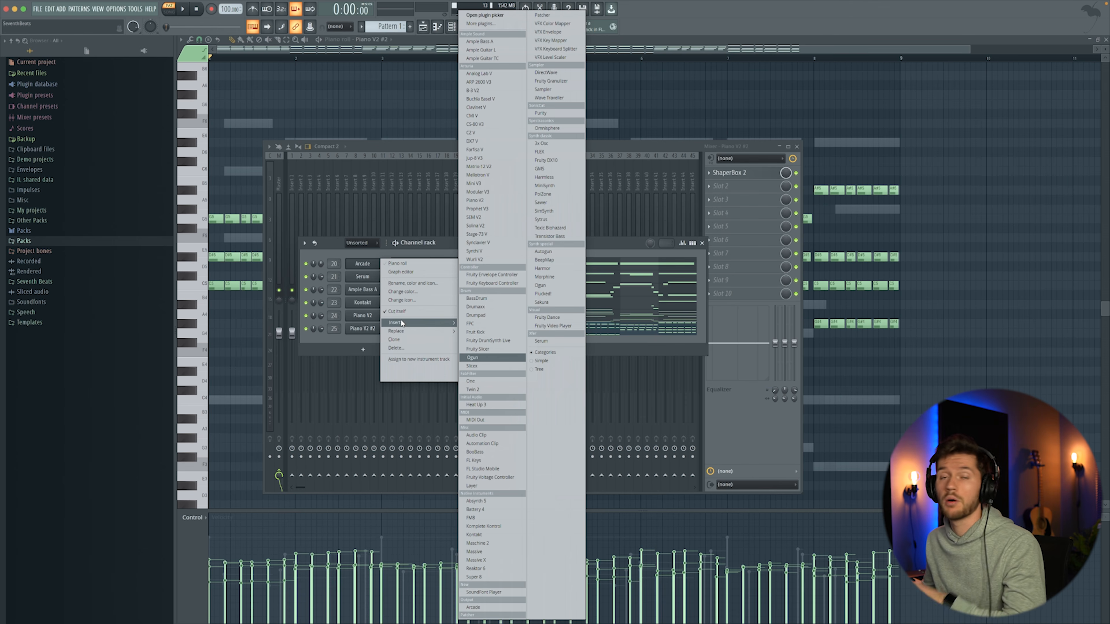
Step: Insert another Kontakt channel, load Session Horns - Single Articulation, and set its articulation to FoPiCre Time
{"action": "left_click", "coordinate": [482, 533]}
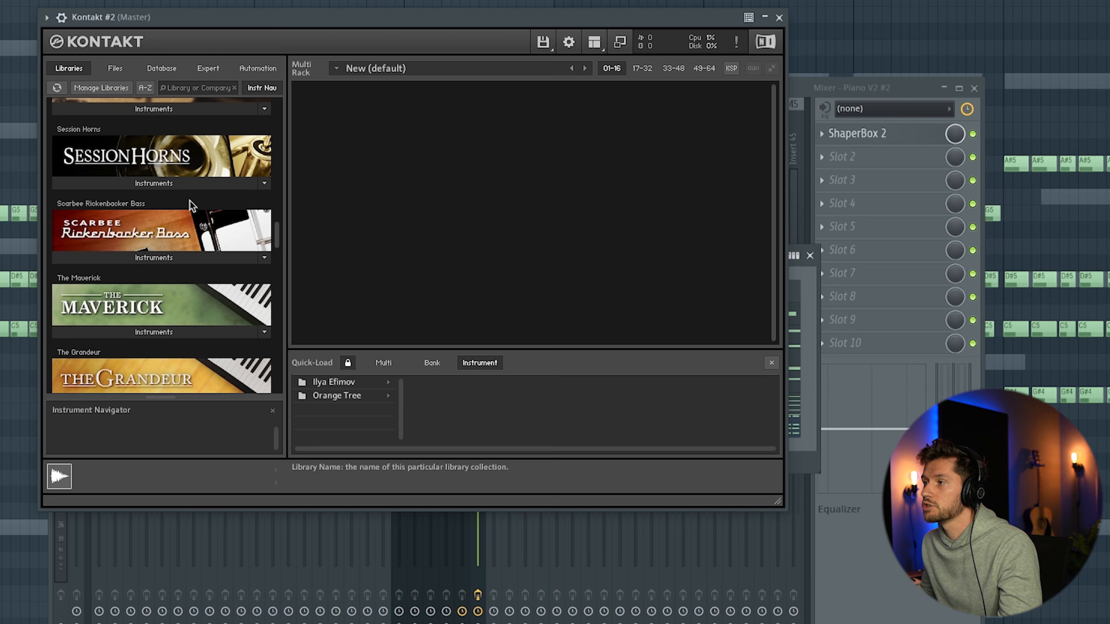
{"action": "left_click", "coordinate": [124, 182]}
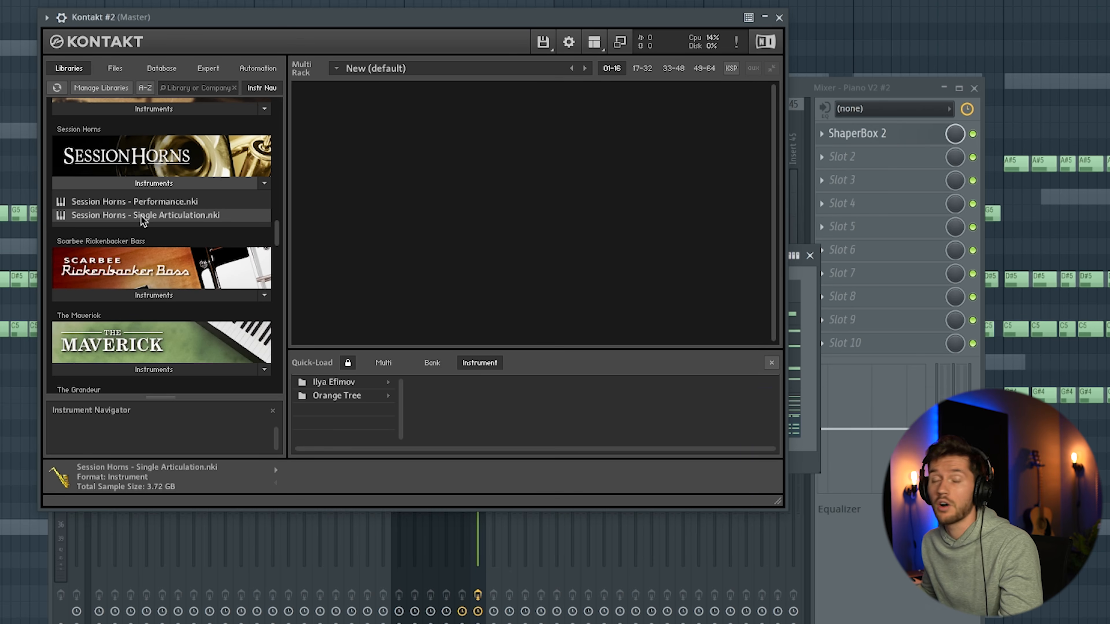
{"action": "left_click_drag", "start_coordinate": [510, 204], "coordinate": [509, 206]}
{"action": "left_click", "coordinate": [392, 181]}
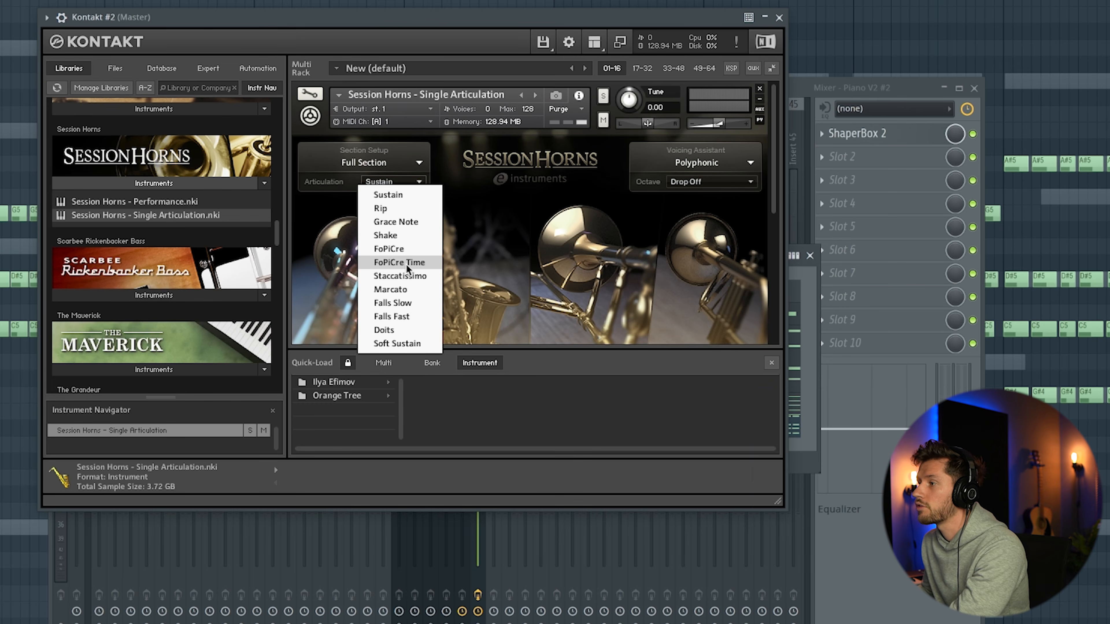
{"action": "left_click", "coordinate": [399, 262]}
{"action": "left_click", "coordinate": [779, 18]}
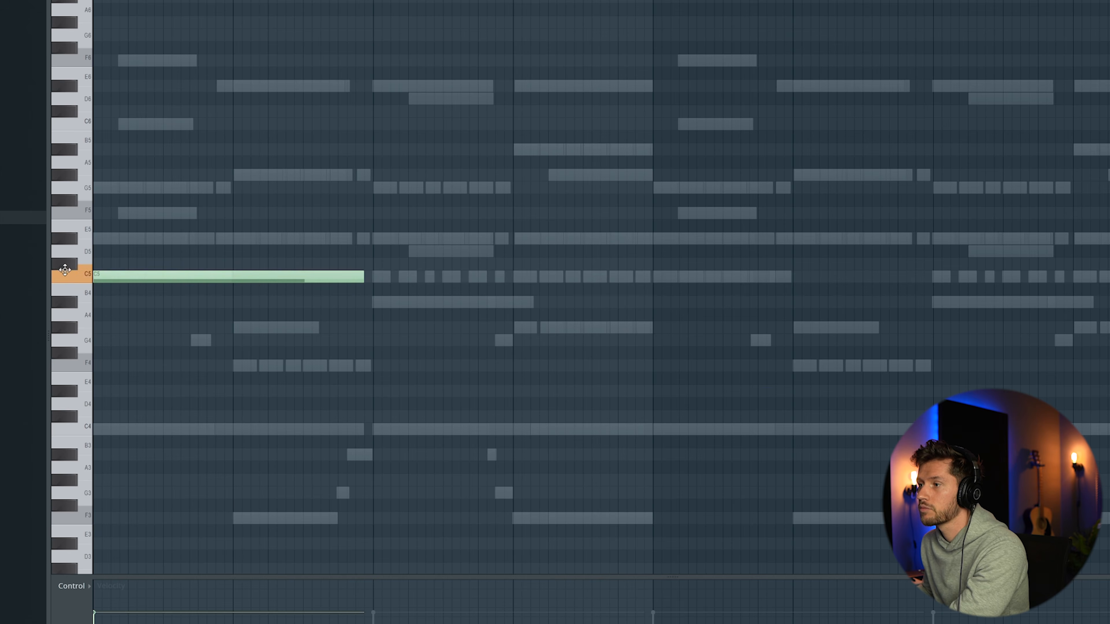
Step: Build a one-bar chord of C5, D#5 and G5 at bar 1 for the horns and play it
{"action": "mouse_move", "coordinate": [116, 182]}
{"action": "left_mouse_down"}
{"action": "mouse_move", "coordinate": [124, 178]}
{"action": "mouse_move", "coordinate": [123, 190]}
{"action": "left_mouse_up"}
{"action": "key", "text": "ctrl+a"}
{"action": "left_click_drag", "start_coordinate": [362, 237], "coordinate": [231, 198]}
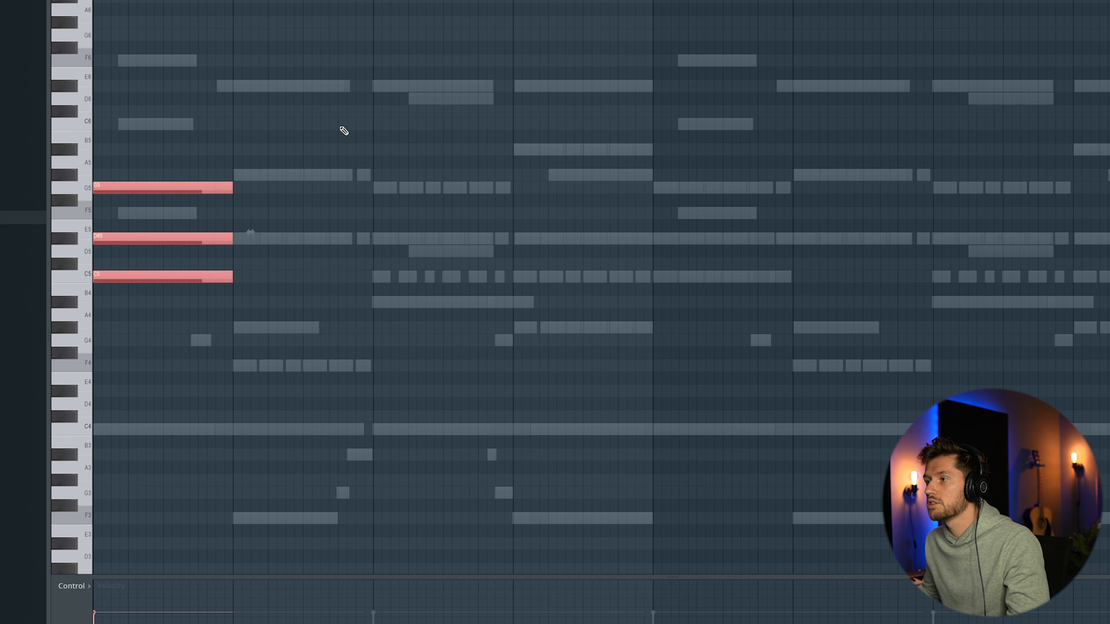
{"action": "key", "text": "space"}
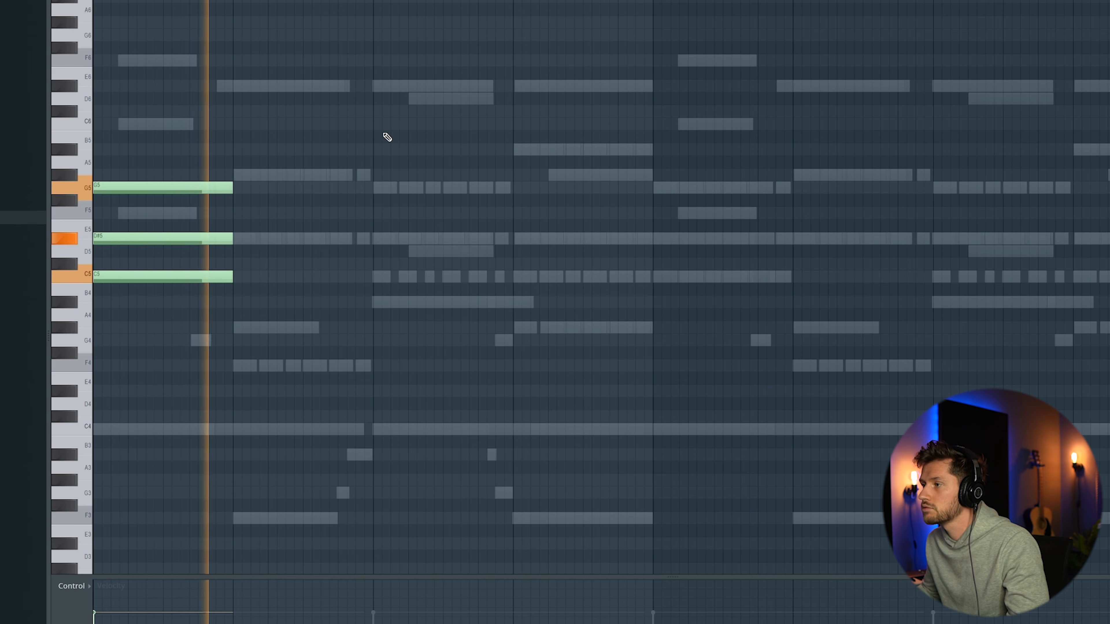
Step: Clone the Kontakt #2 horn channel and load String Ensemble from the Kontakt Factory Library in the clone
{"action": "key", "text": "F6"}
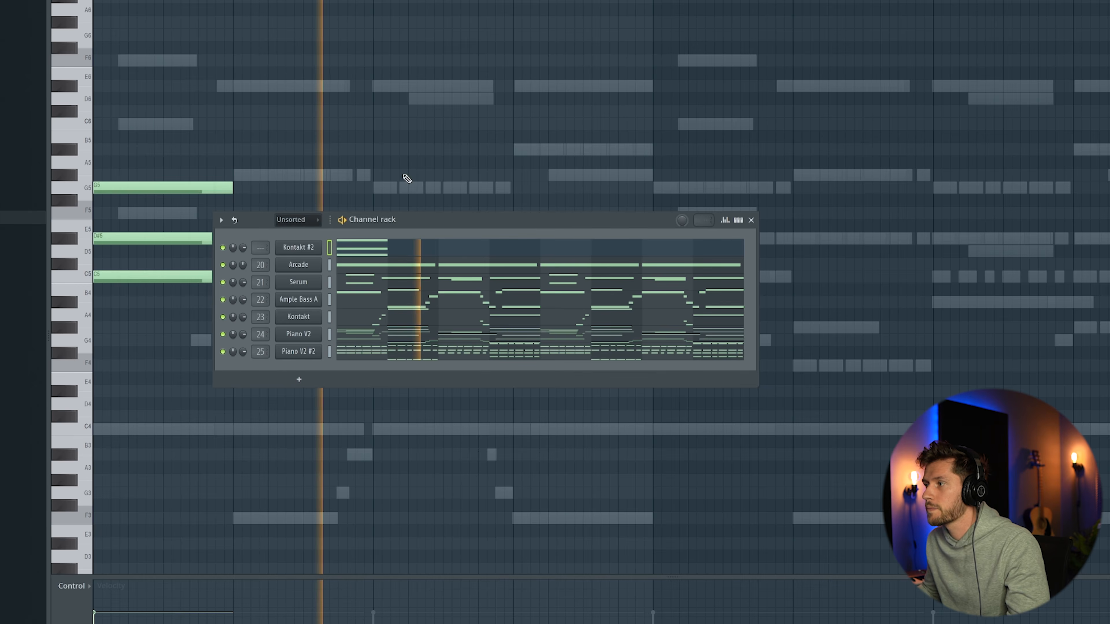
{"action": "key", "text": "space"}
{"action": "right_click", "coordinate": [318, 245]}
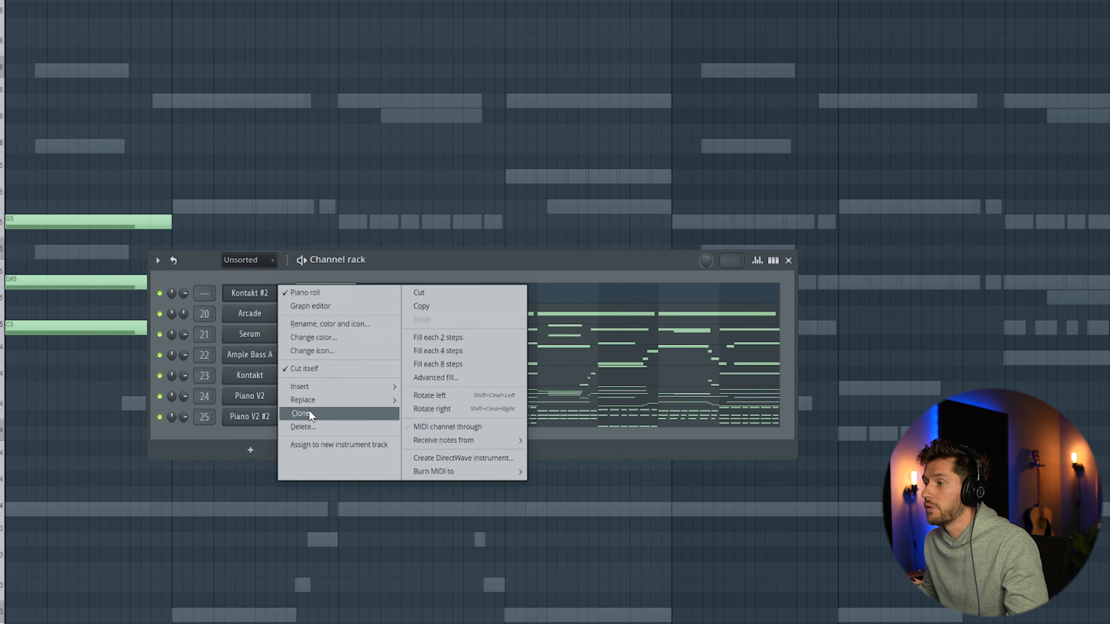
{"action": "left_click", "coordinate": [313, 413]}
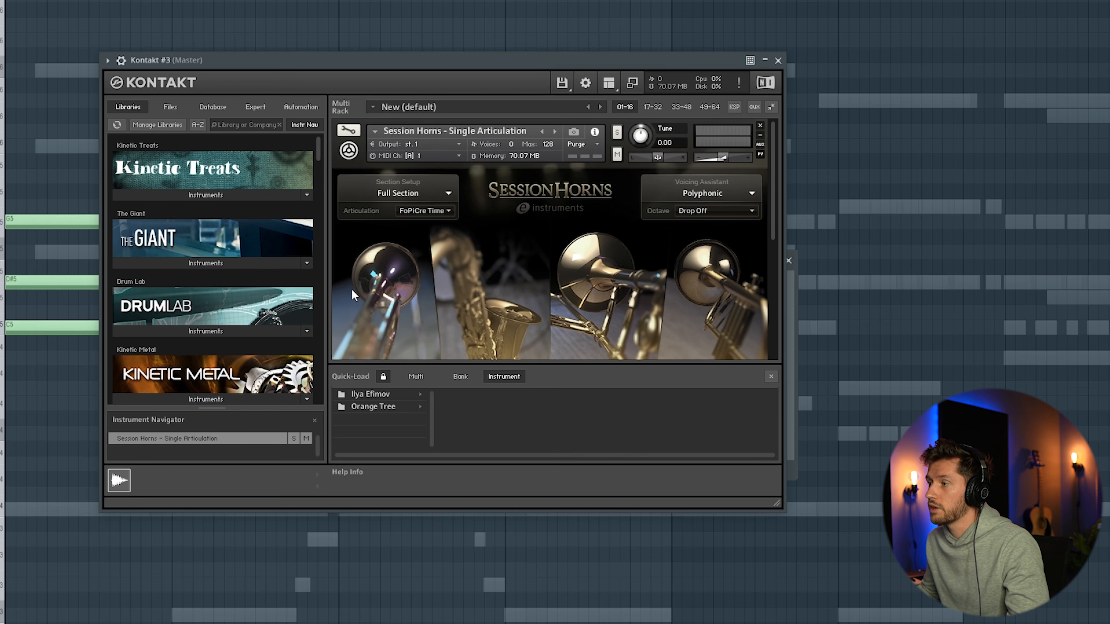
{"action": "scroll", "coordinate": [318, 159], "scroll_direction": "down", "scroll_amount": 5}
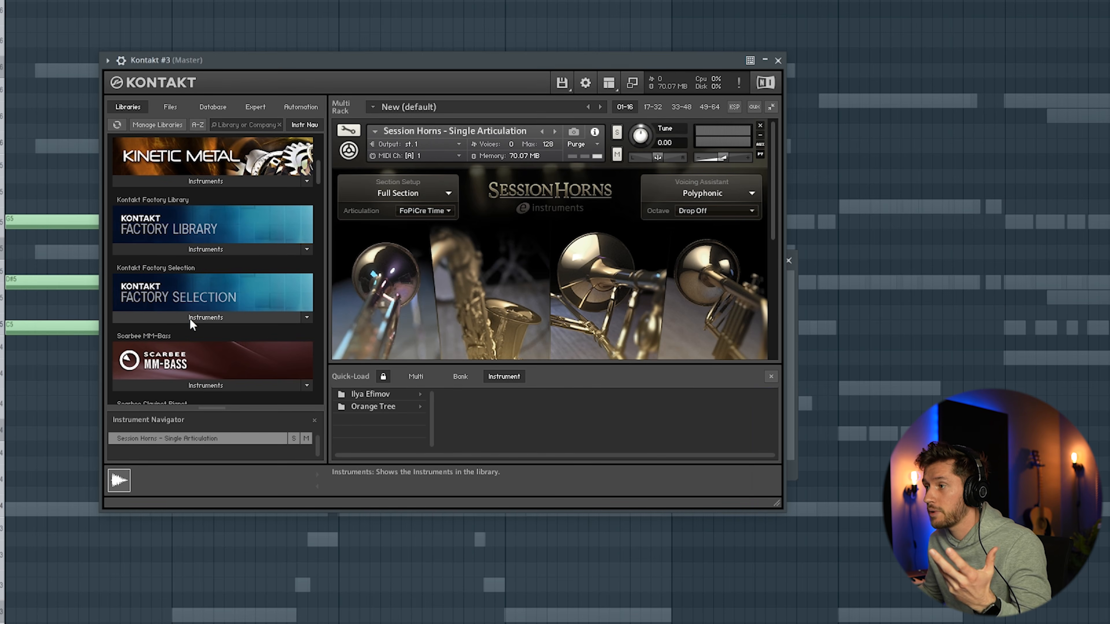
{"action": "left_click", "coordinate": [191, 318]}
{"action": "left_click_drag", "start_coordinate": [166, 250], "coordinate": [466, 238]}
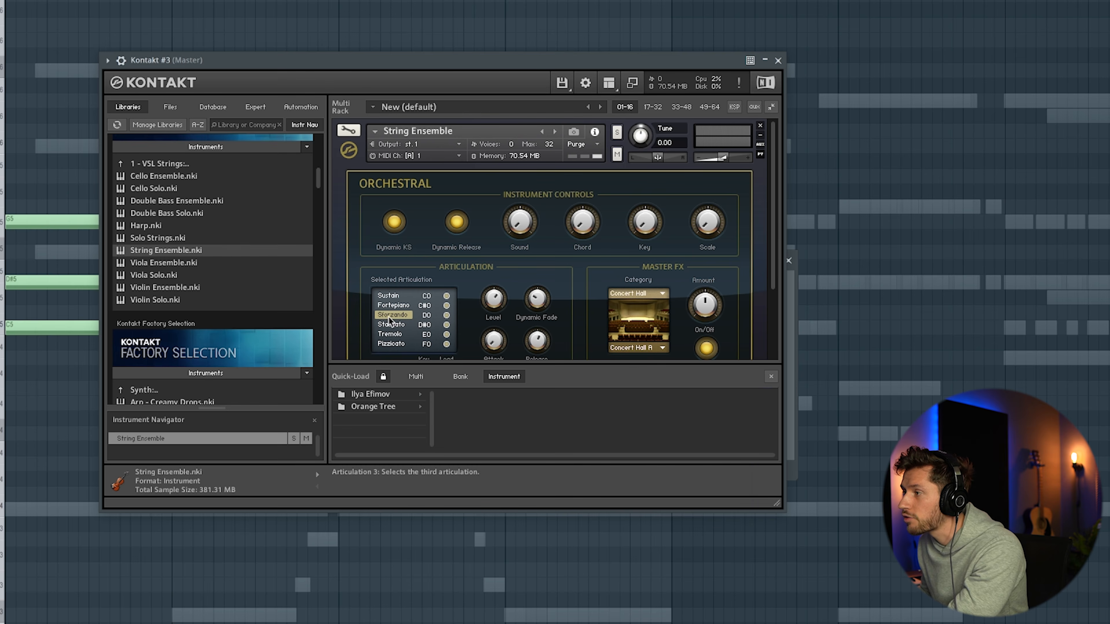
{"action": "left_click", "coordinate": [778, 60]}
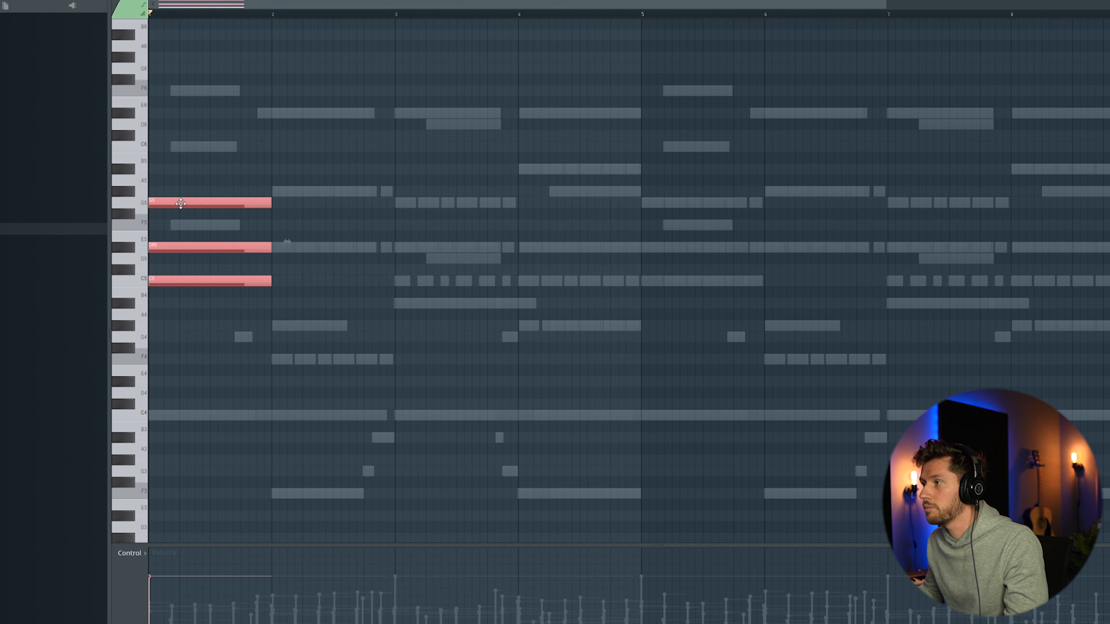
Step: Move the string channel's chord from bar 1 to bar 3 and listen to it
{"action": "left_click_drag", "start_coordinate": [180, 203], "coordinate": [406, 197]}
{"action": "key", "text": "space"}
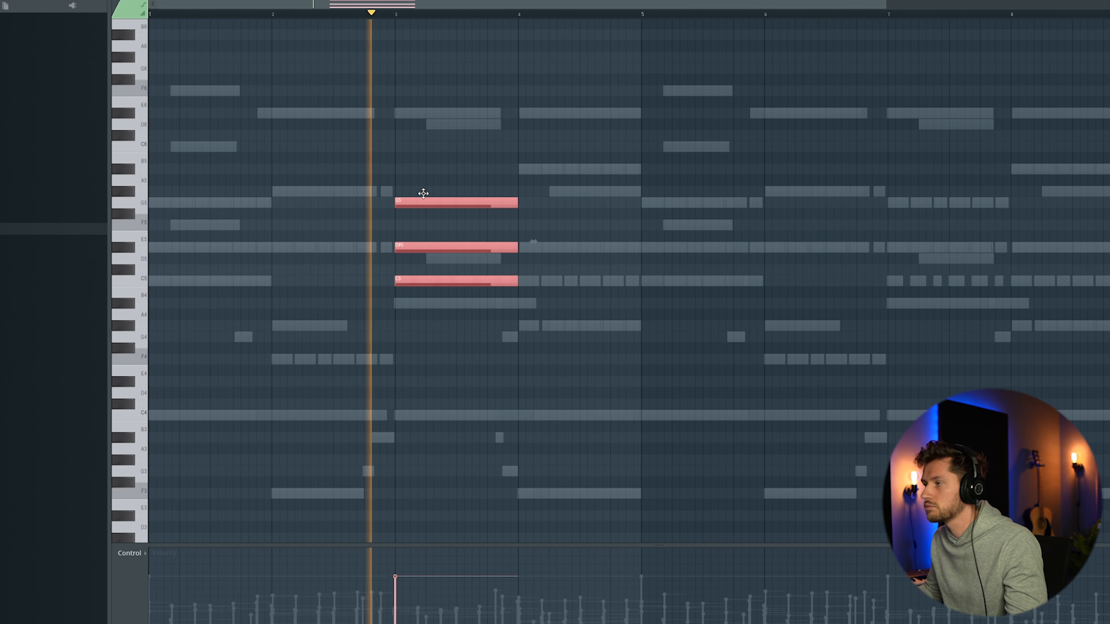
{"action": "key", "text": "space"}
Step: Raise the string chord one octave to C6, D#6 and G6 and place a copy of it at bar 7
{"action": "key", "text": "ctrl+Up"}
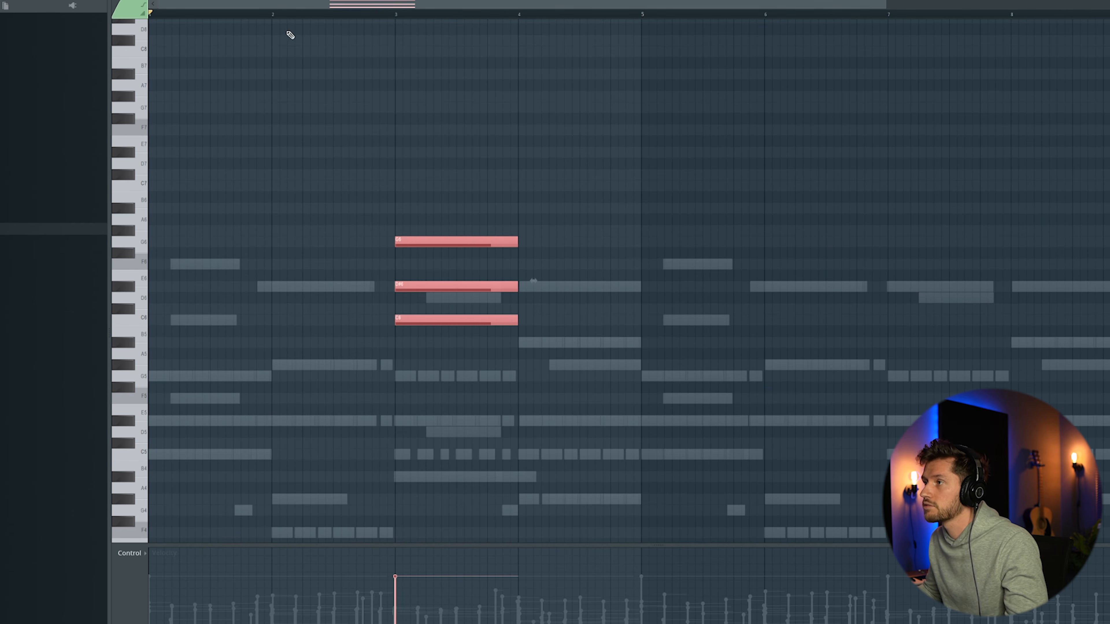
{"action": "key", "text": "space"}
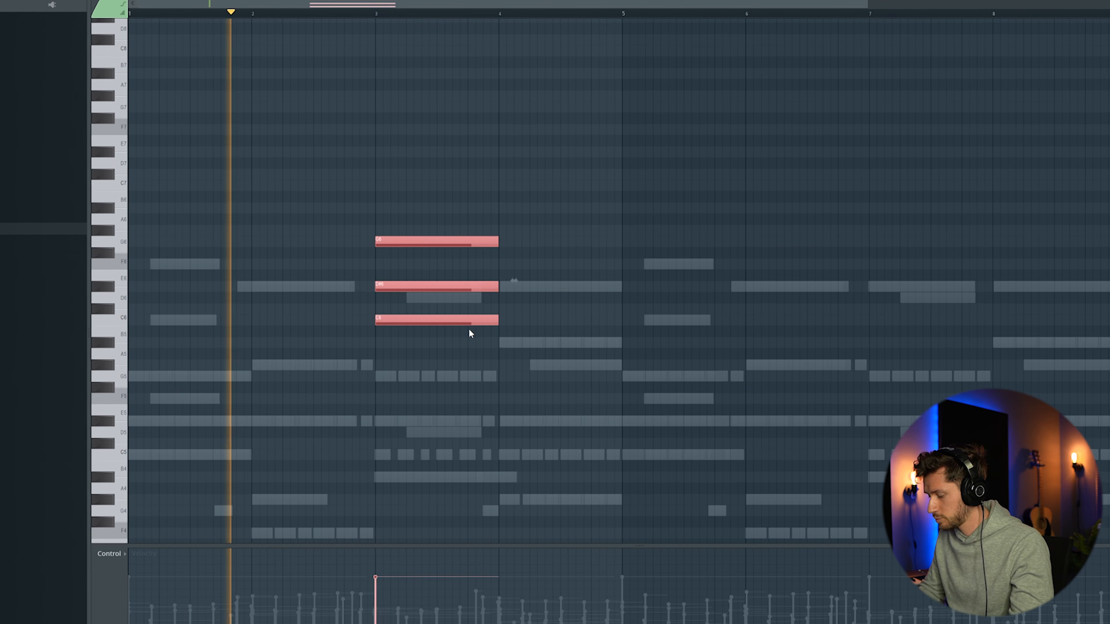
{"action": "key", "text": "ctrl+b"}
{"action": "left_click_drag", "start_coordinate": [526, 237], "coordinate": [876, 234]}
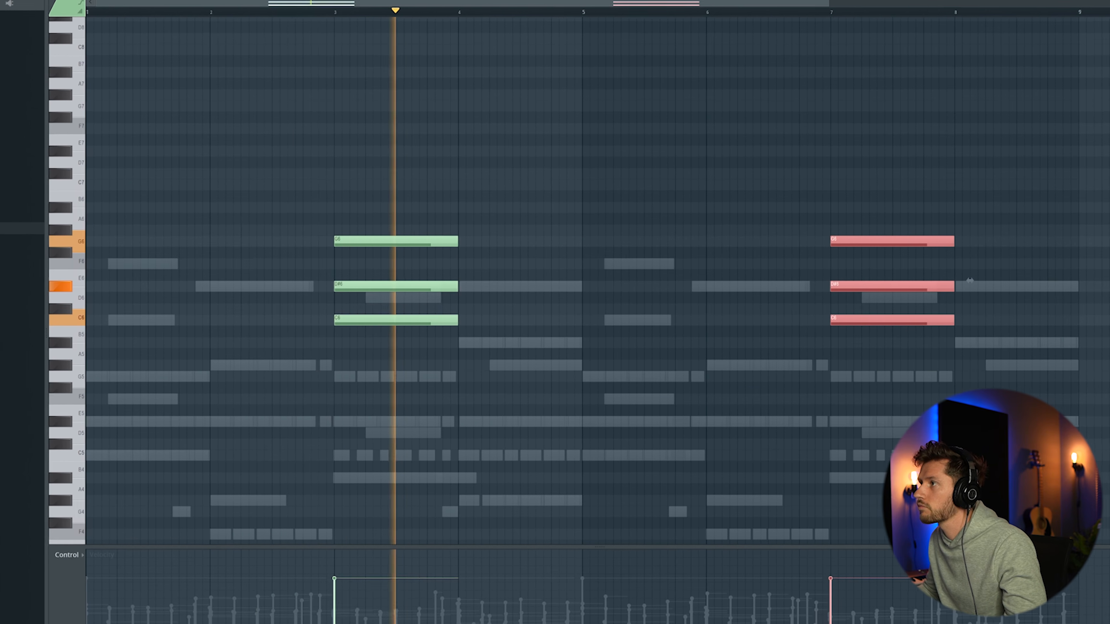
Step: Route the Kontakt #2 and Kontakt #3 channels to mixer tracks starting from Insert 26
{"action": "key", "text": "F6"}
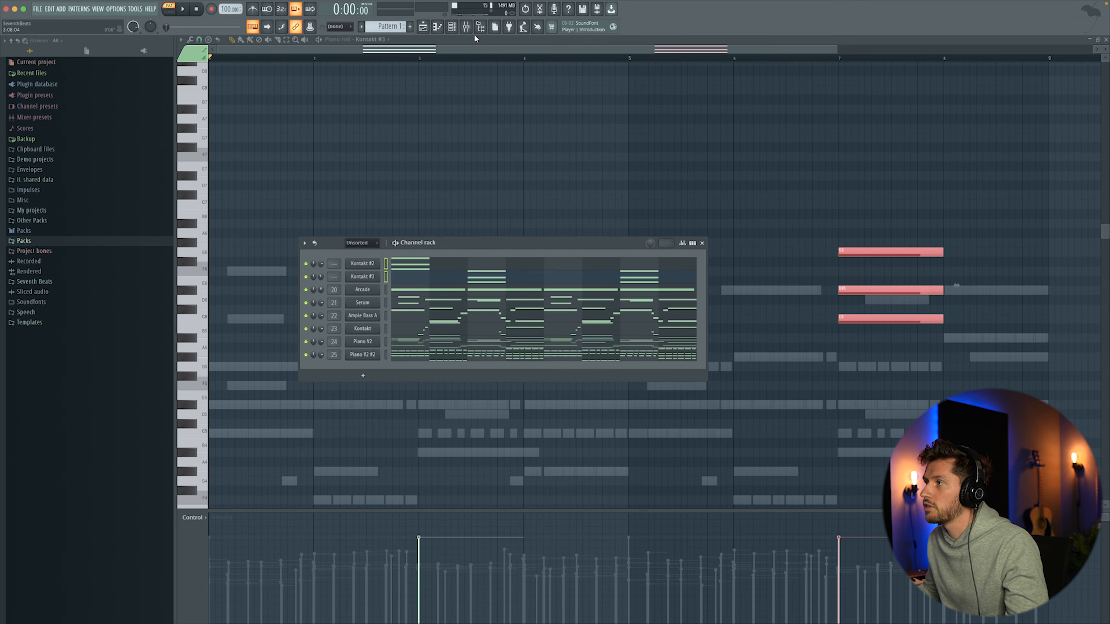
{"action": "key", "text": "F9"}
{"action": "right_click", "coordinate": [519, 178]}
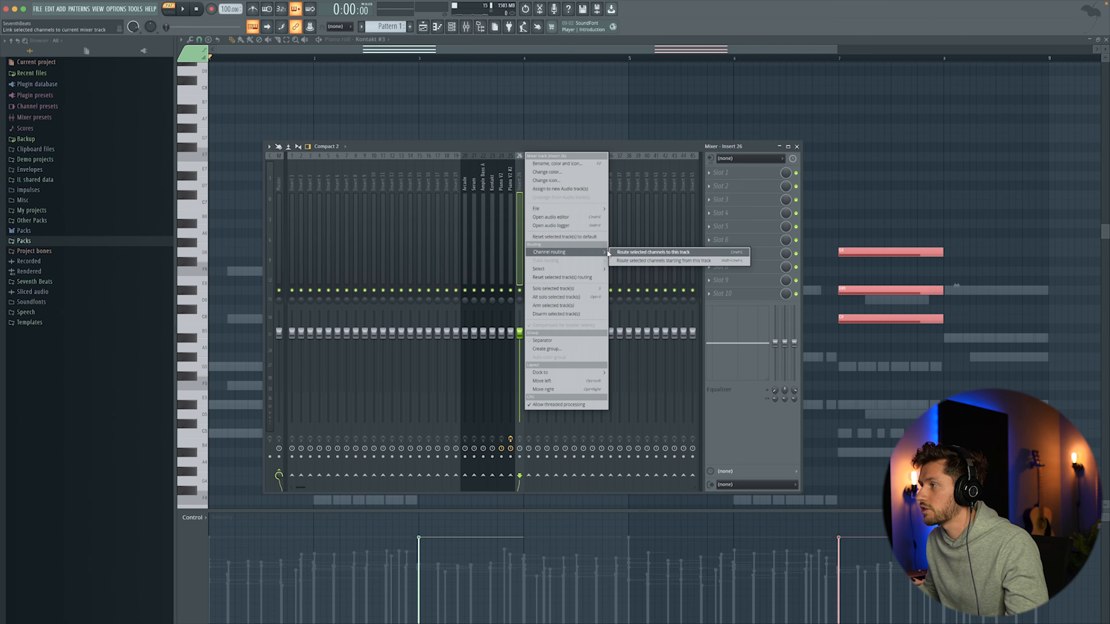
{"action": "left_click", "coordinate": [664, 260]}
Step: Load ValhallaVintageVerb on the Kontakt #3 mixer track with 0 ms predelay, Plate mode and a 52.2% mix
{"action": "left_click", "coordinate": [717, 174]}
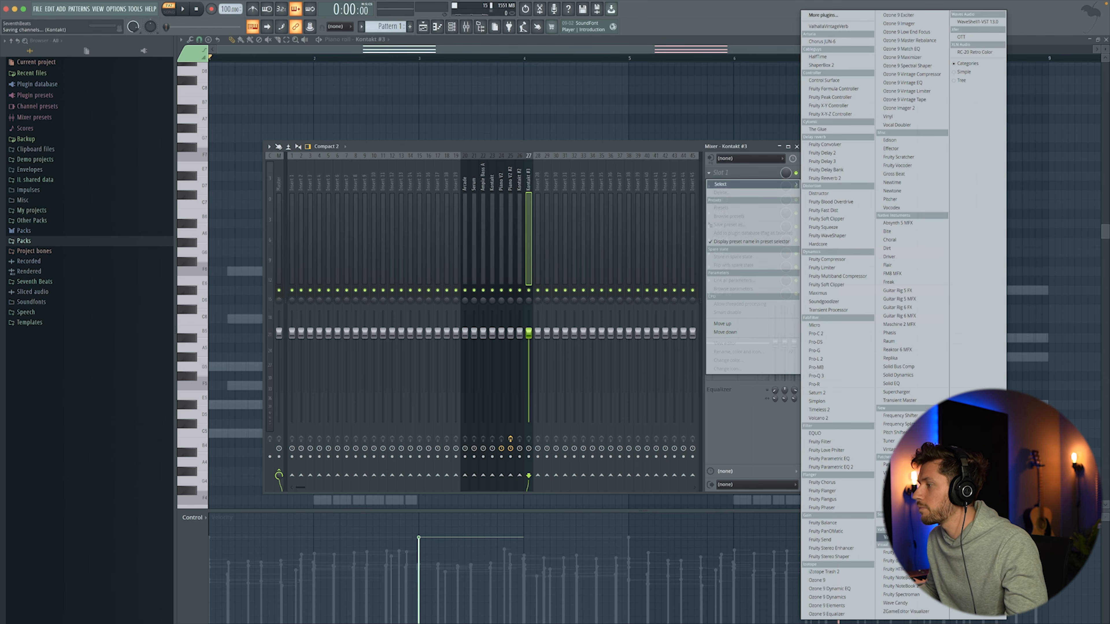
{"action": "left_click", "coordinate": [829, 26]}
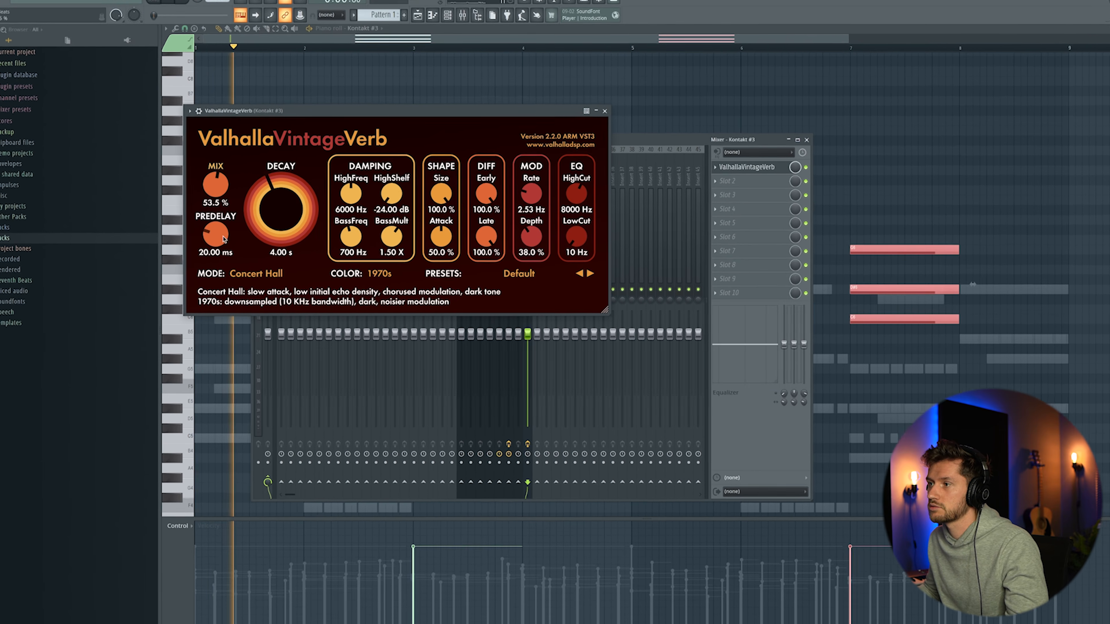
{"action": "left_click_drag", "start_coordinate": [224, 239], "coordinate": [236, 292]}
{"action": "left_click", "coordinate": [257, 274]}
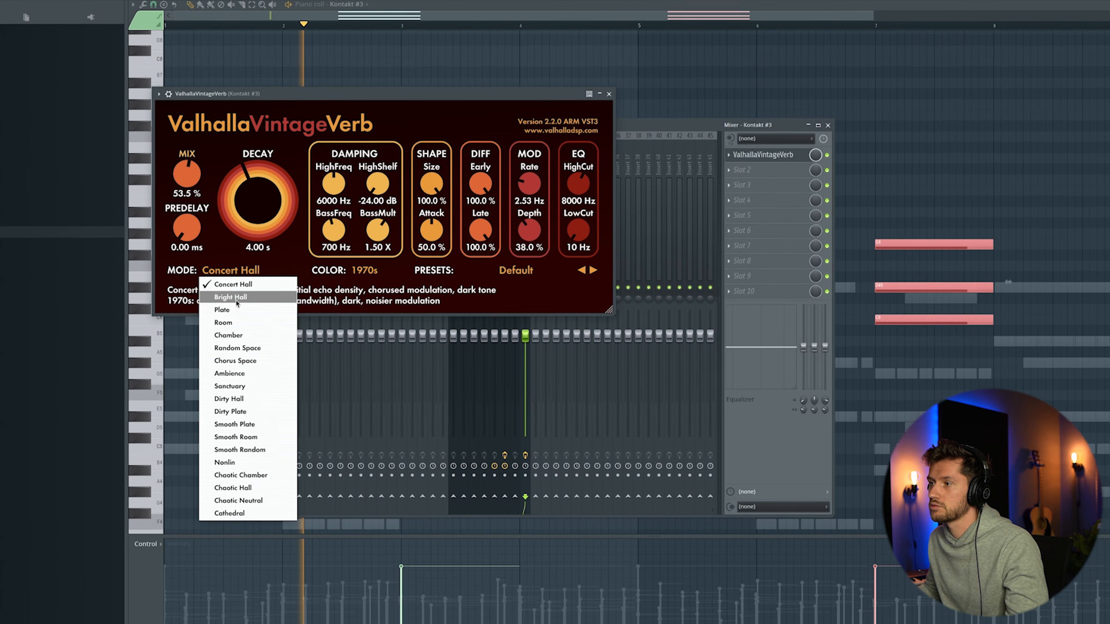
{"action": "left_click", "coordinate": [223, 310]}
{"action": "left_click_drag", "start_coordinate": [180, 179], "coordinate": [180, 182]}
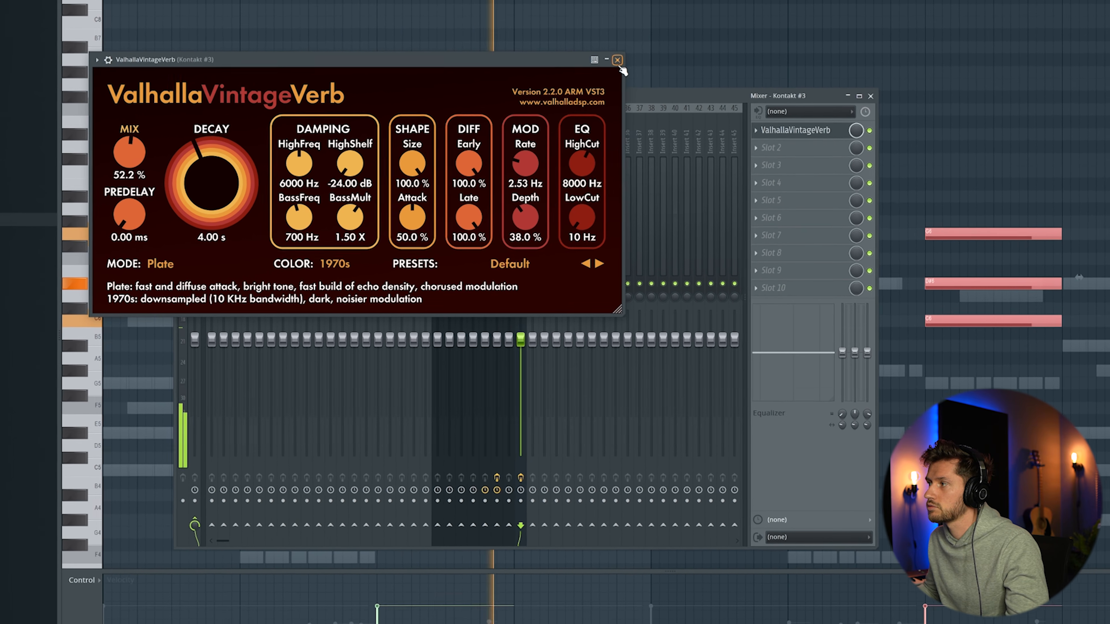
{"action": "left_click", "coordinate": [618, 60]}
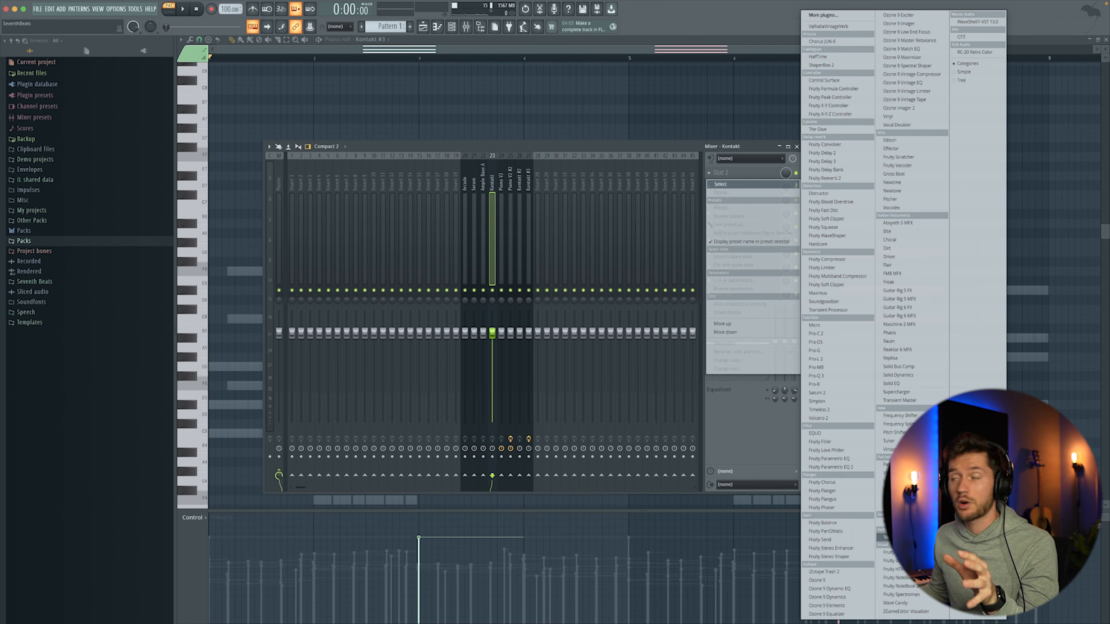
Step: Load ValhallaVintageVerb on the Kontakt mixer track with a 50.7% mix in Concert Hall mode
{"action": "left_click", "coordinate": [828, 26]}
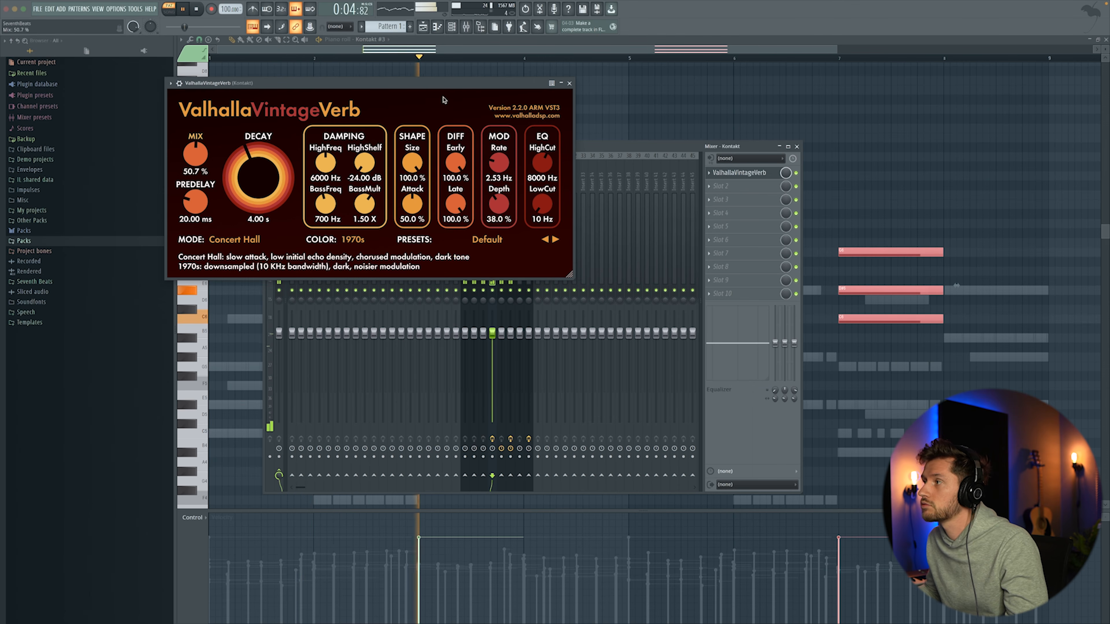
{"action": "left_click", "coordinate": [569, 83]}
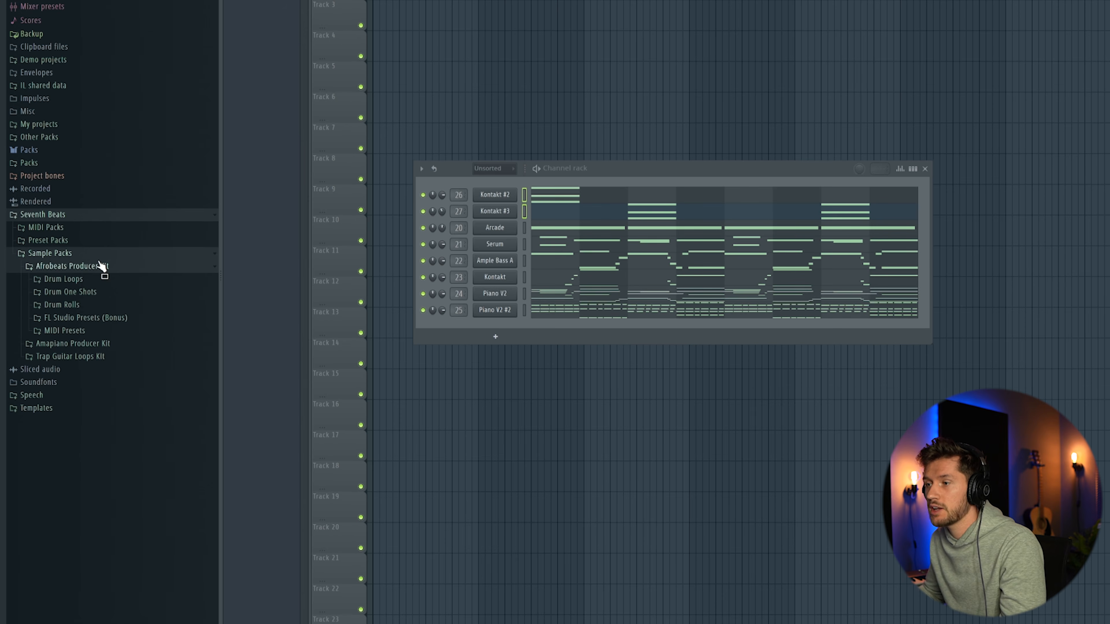
Step: Add the KICK_SUN [G#] one-shot from the Afrobeats Producer Kit as a new channel in the channel rack
{"action": "left_click", "coordinate": [69, 292]}
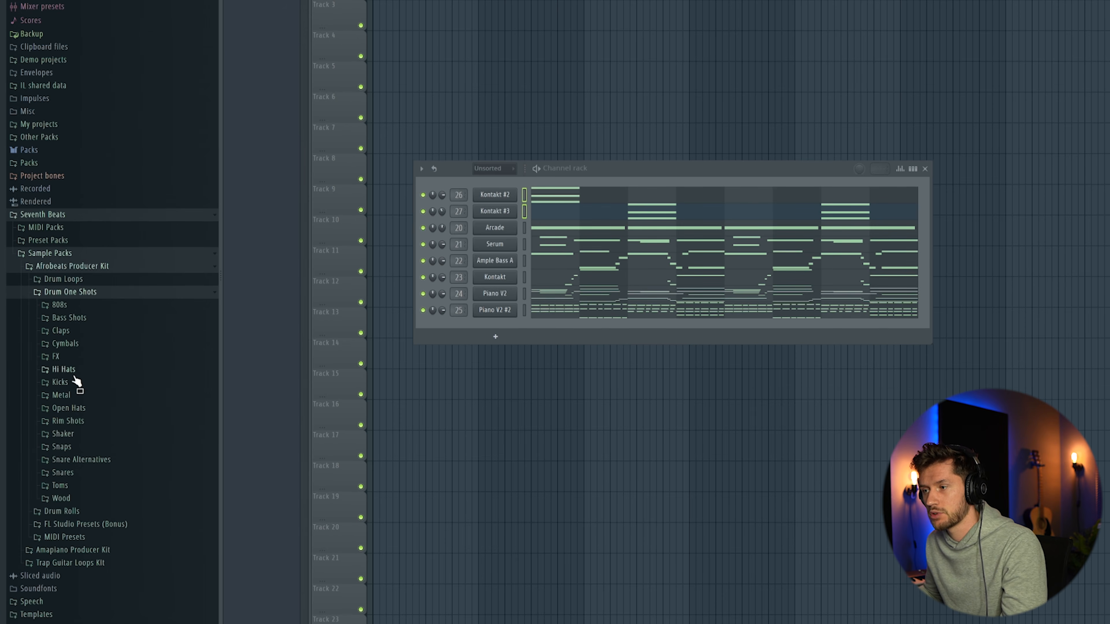
{"action": "left_click", "coordinate": [60, 381]}
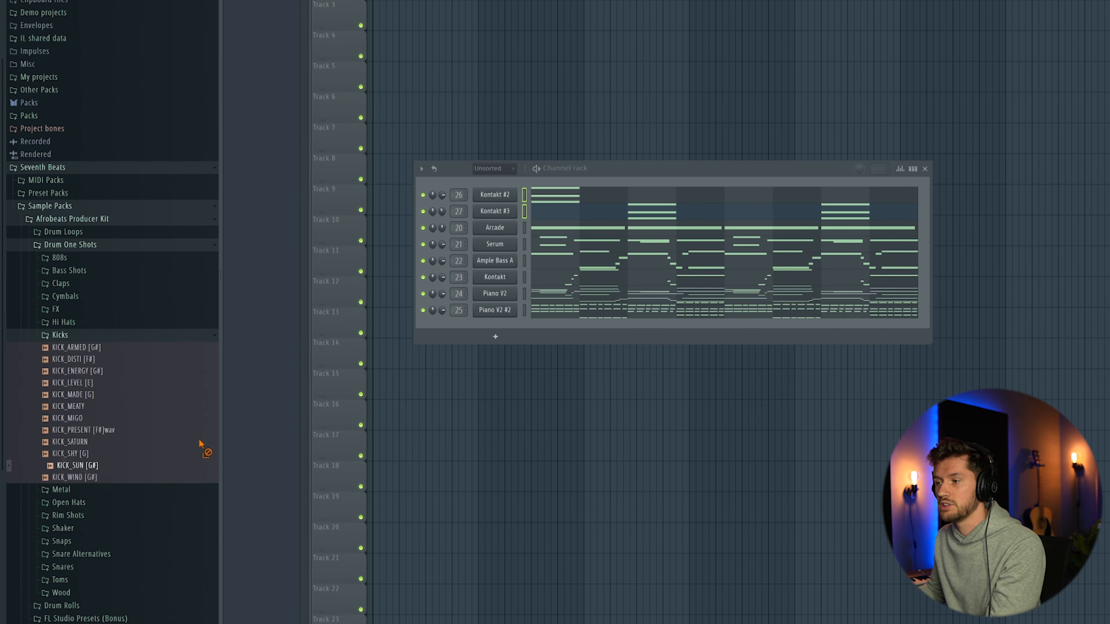
{"action": "left_click_drag", "start_coordinate": [502, 321], "coordinate": [503, 321]}
{"action": "left_click", "coordinate": [114, 335]}
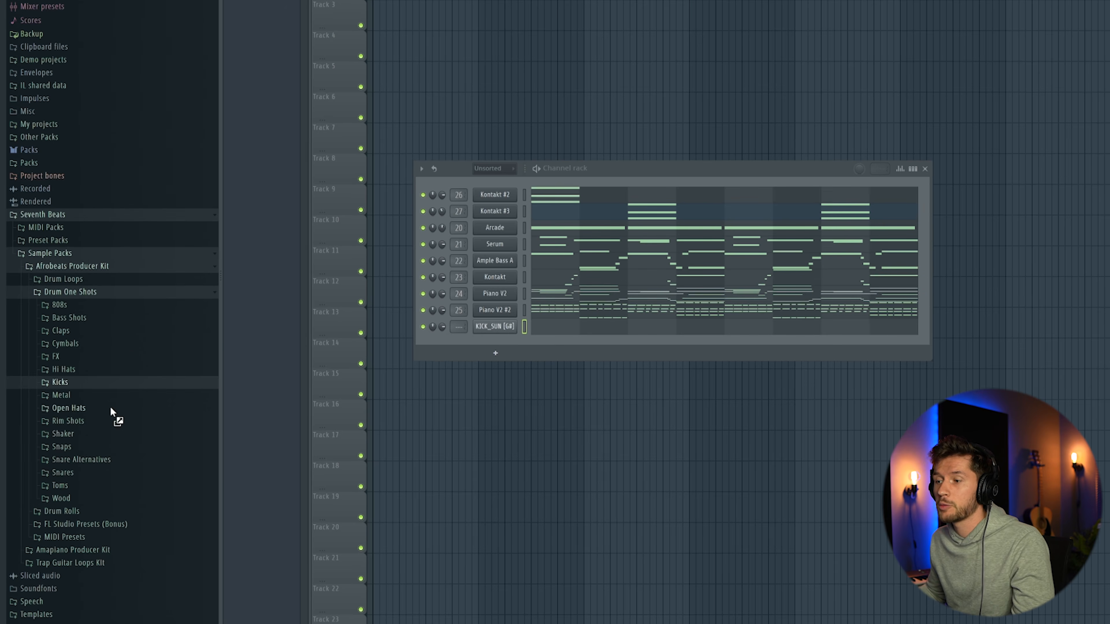
Step: Add the RIMSHOT_UWU one-shot from the Rim Shots folder as a new channel below the kick
{"action": "left_click", "coordinate": [77, 422]}
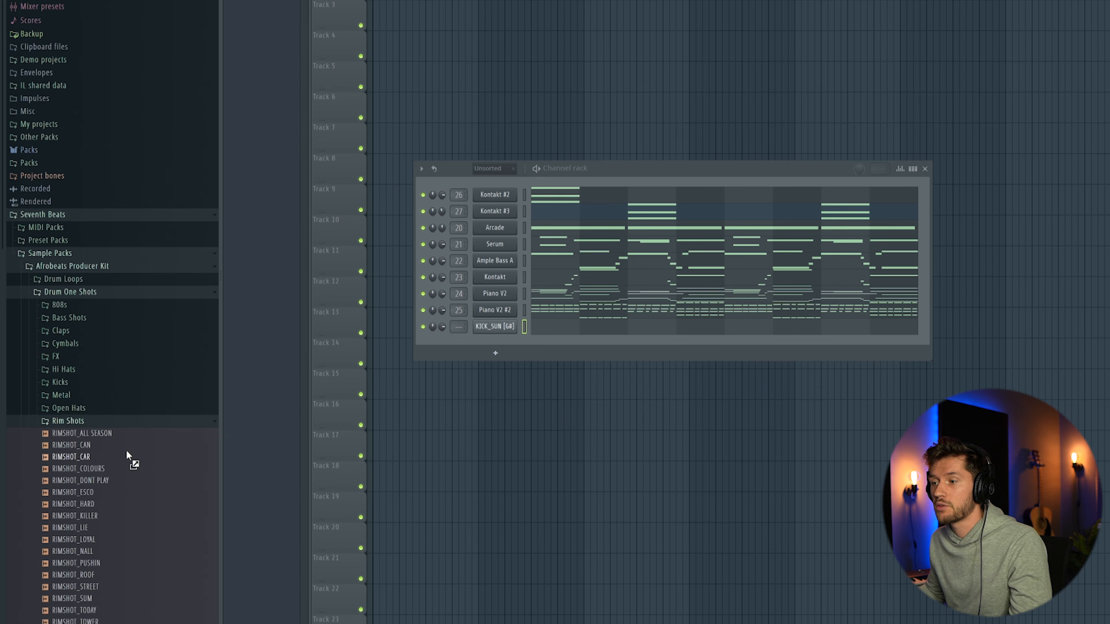
{"action": "scroll", "coordinate": [106, 456], "scroll_direction": "down", "scroll_amount": 3}
{"action": "left_click_drag", "start_coordinate": [78, 527], "coordinate": [435, 420]}
{"action": "left_click_drag", "start_coordinate": [492, 349], "coordinate": [494, 347]}
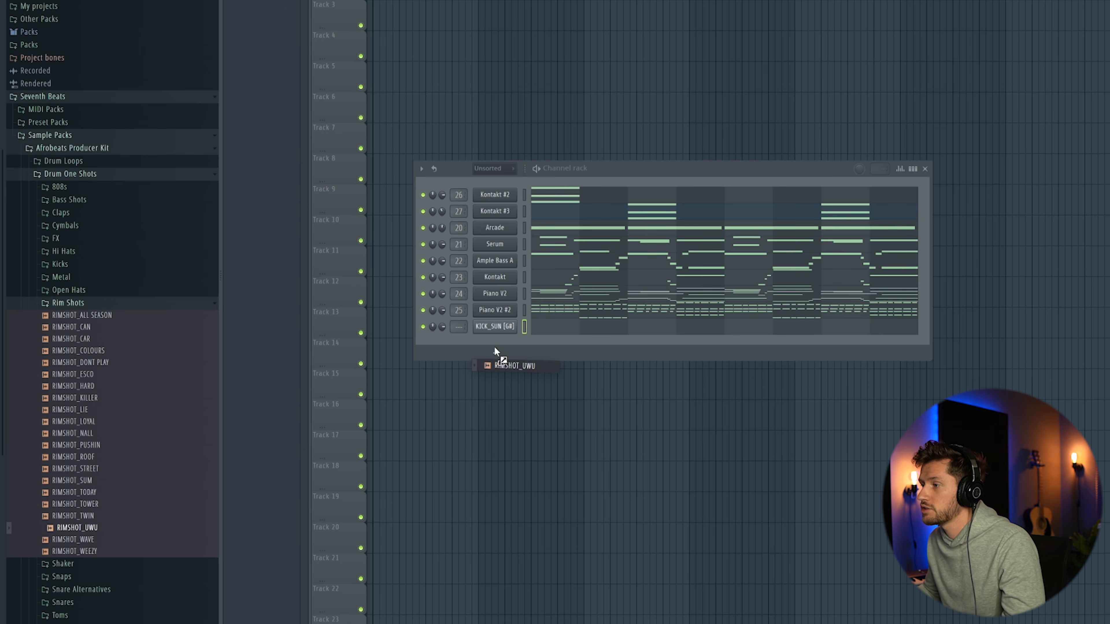
{"action": "left_click_drag", "start_coordinate": [495, 347], "coordinate": [495, 347]}
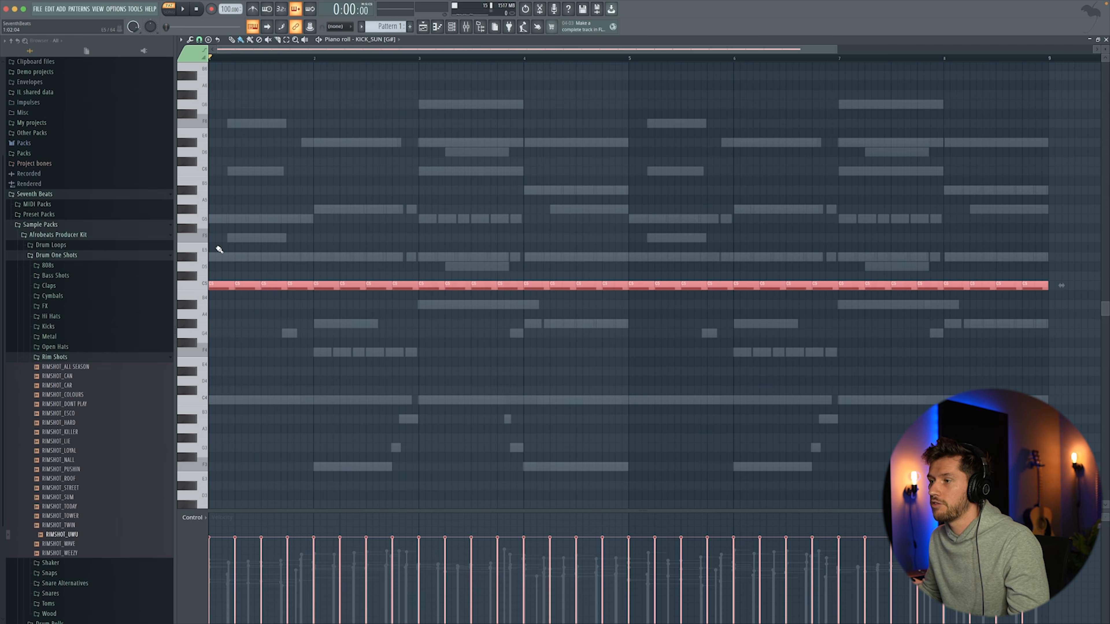
Step: Fill the kick's eight bars with one C5 note per beat, shorten the notes to half a beat and listen
{"action": "left_click_drag", "start_coordinate": [219, 249], "coordinate": [1047, 319]}
{"action": "left_click_drag", "start_coordinate": [1048, 287], "coordinate": [1034, 287]}
{"action": "key", "text": "super+d"}
{"action": "key", "text": "space"}
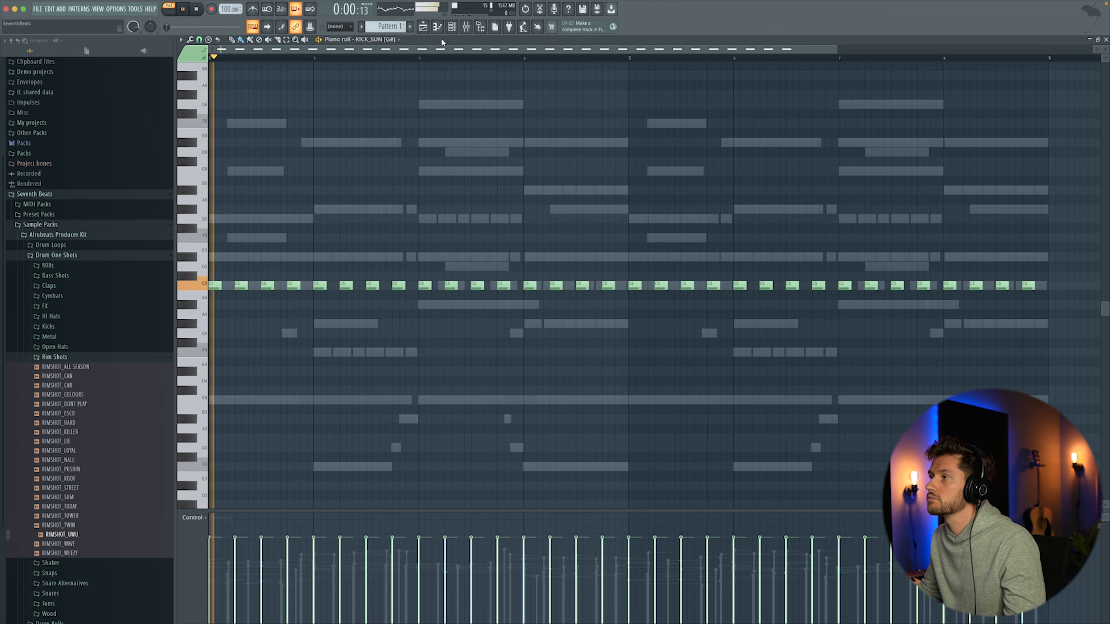
Step: Program the rimshot with a syncopated pattern of five C5 hits per bar across eight bars and play it back
{"action": "left_click", "coordinate": [454, 25]}
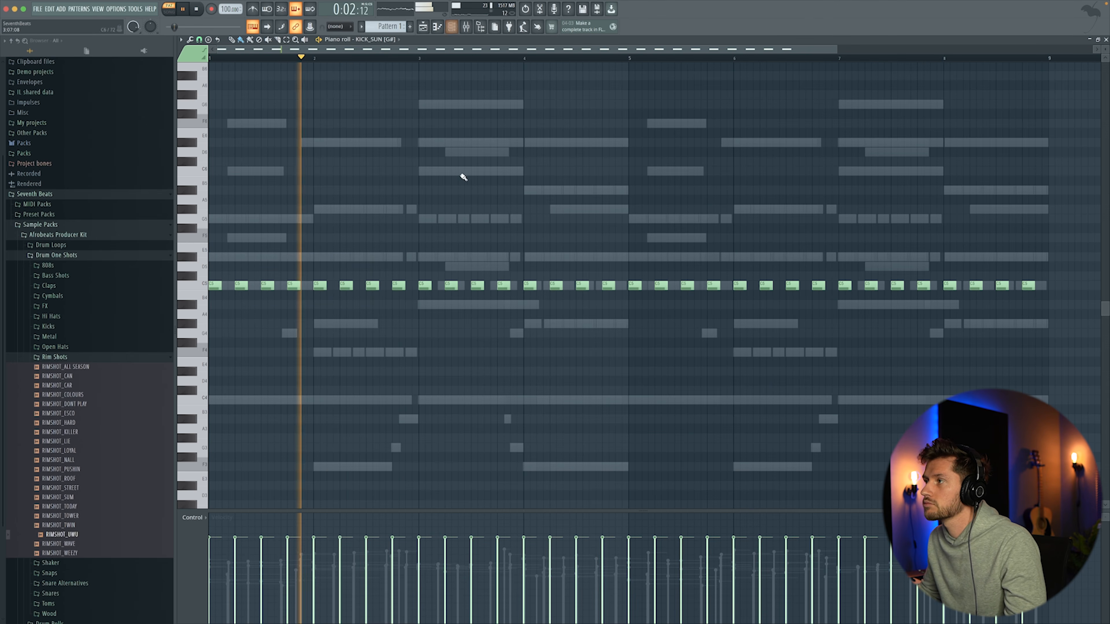
{"action": "key", "text": "F6"}
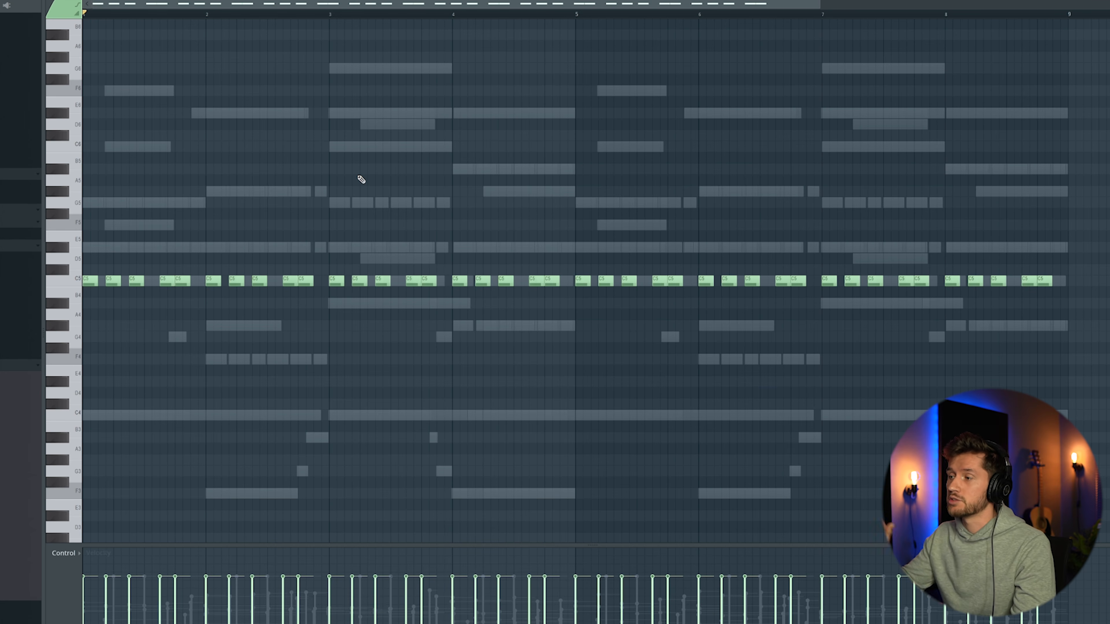
{"action": "key", "text": "space"}
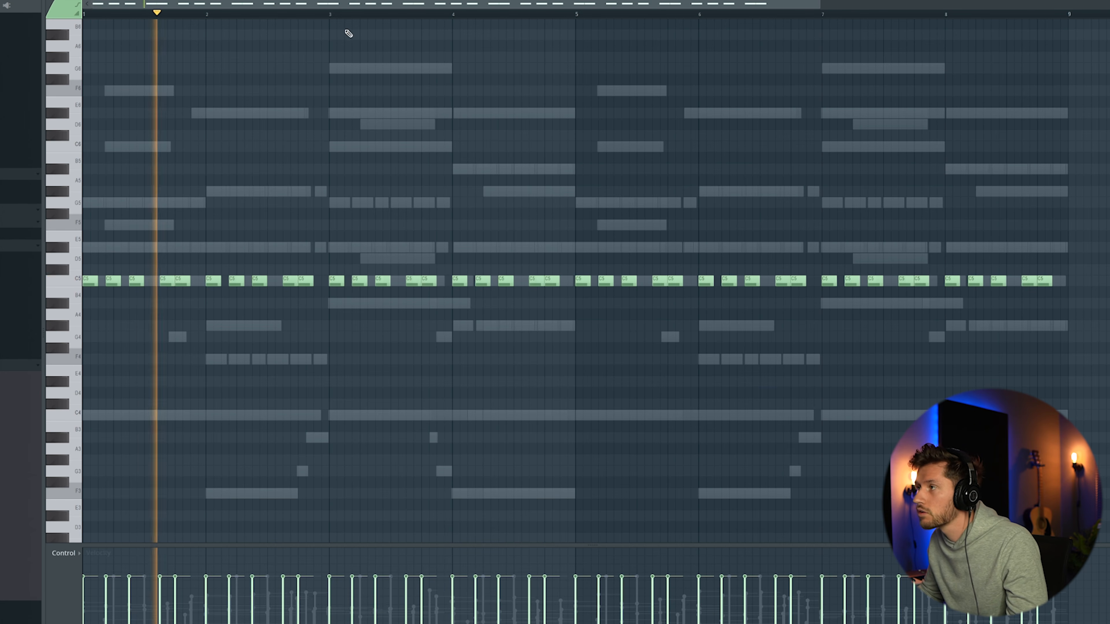
{"action": "key", "text": "F6"}
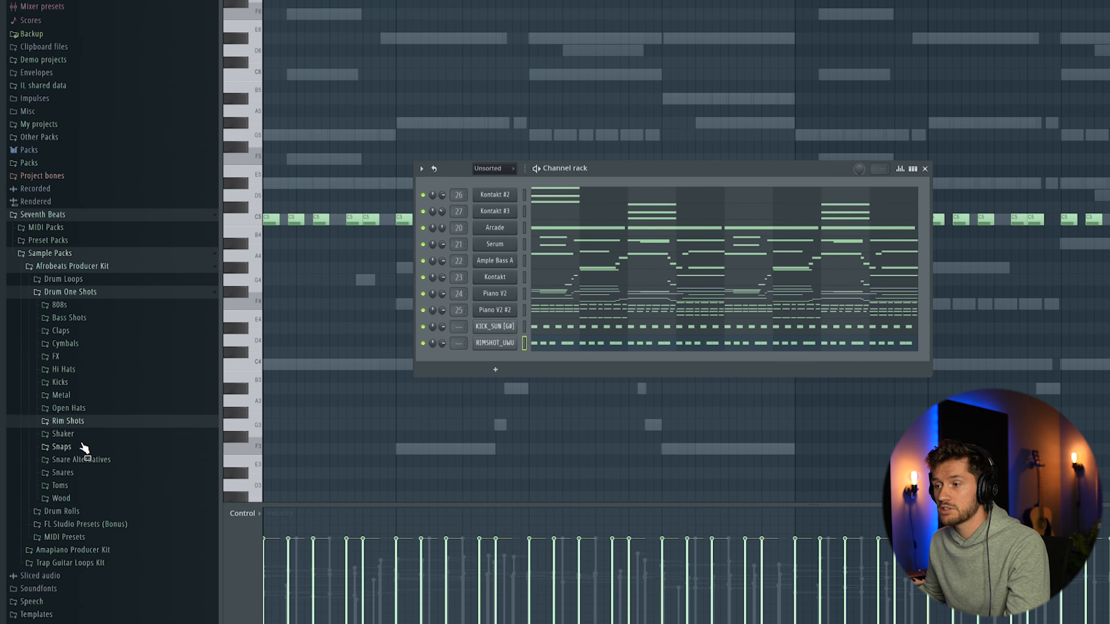
Step: Add SNAP_WATER from the Snaps folder as a new channel, give it the rimshot's pattern and listen
{"action": "left_click", "coordinate": [84, 447]}
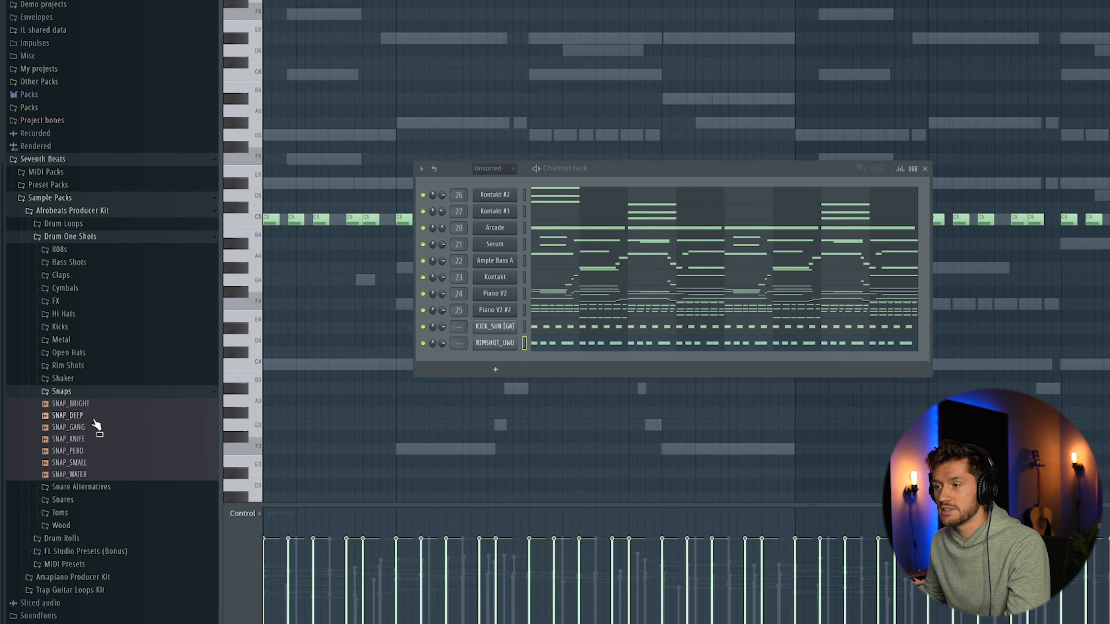
{"action": "left_click_drag", "start_coordinate": [522, 357], "coordinate": [524, 352]}
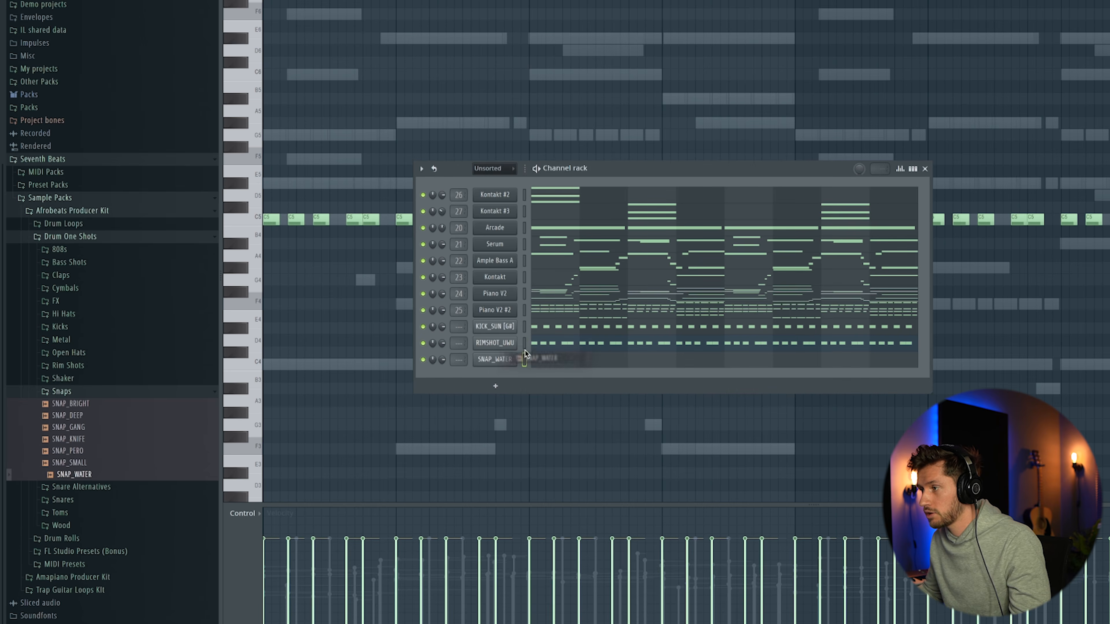
{"action": "key", "text": "space"}
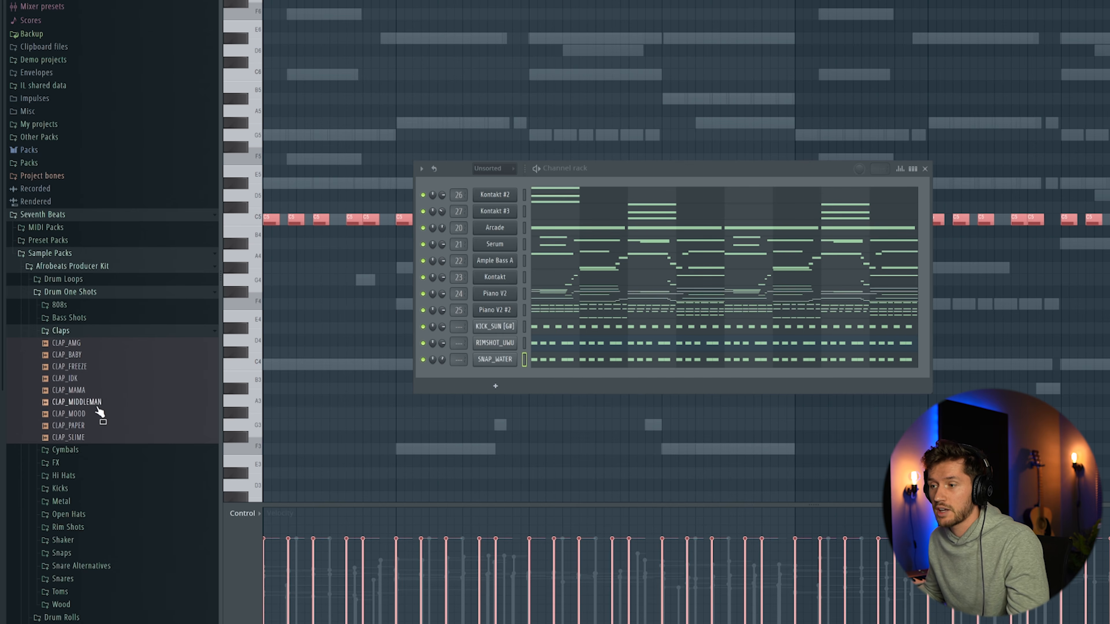
Step: Add CLAP_PAPER as a new channel and place a short C5 note at the end of bars 2, 4, 6 and 8
{"action": "left_click_drag", "start_coordinate": [459, 385], "coordinate": [485, 375]}
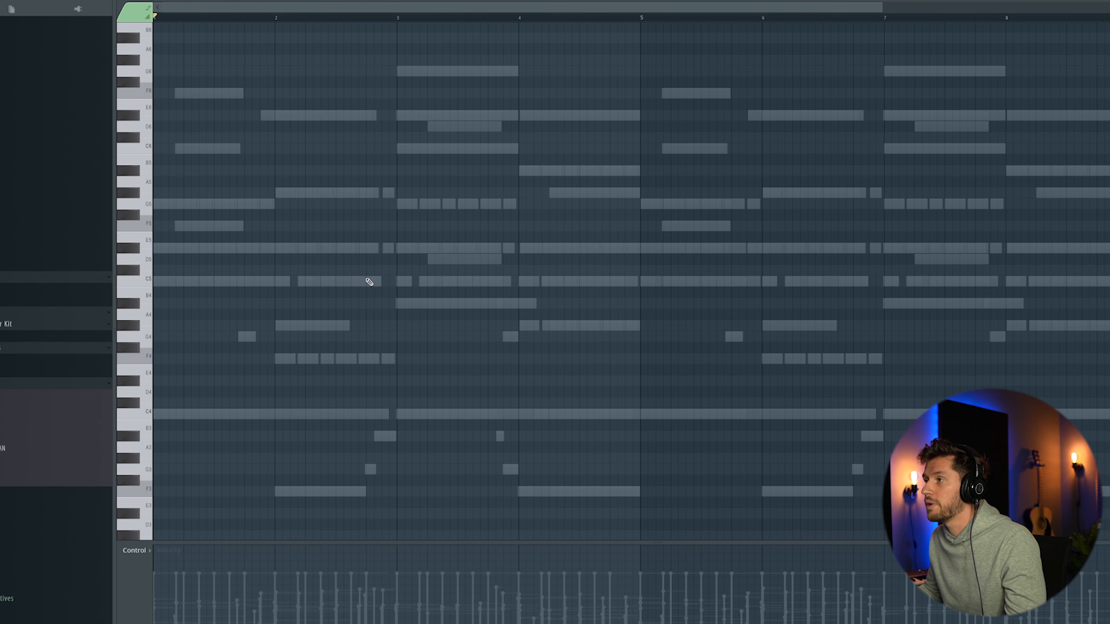
{"action": "left_click", "coordinate": [631, 282]}
{"action": "key", "text": "space"}
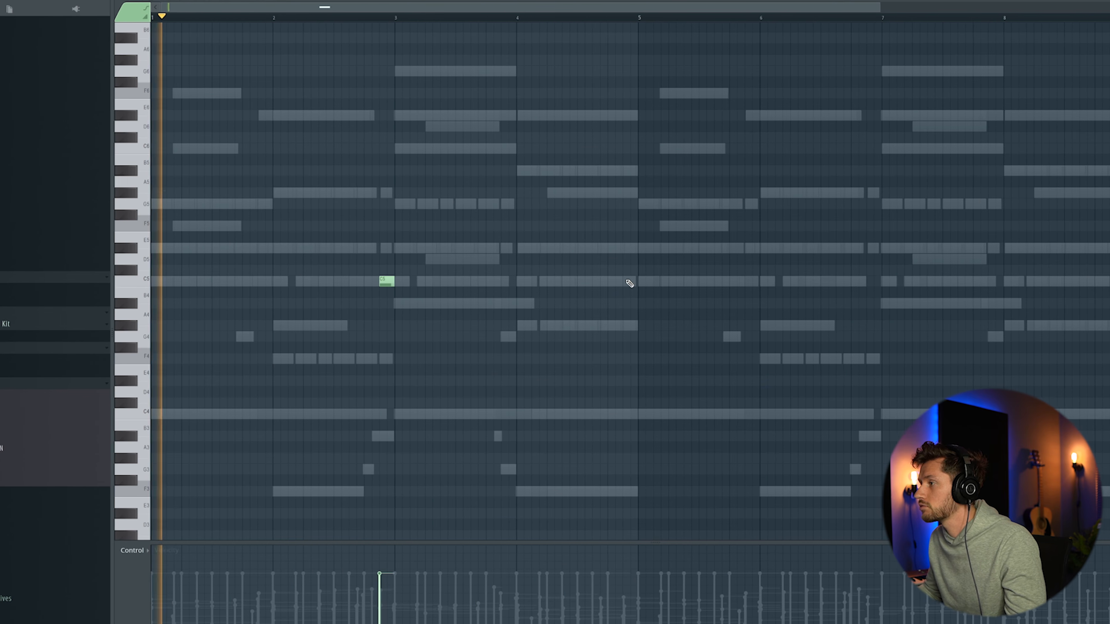
{"action": "left_click", "coordinate": [859, 283]}
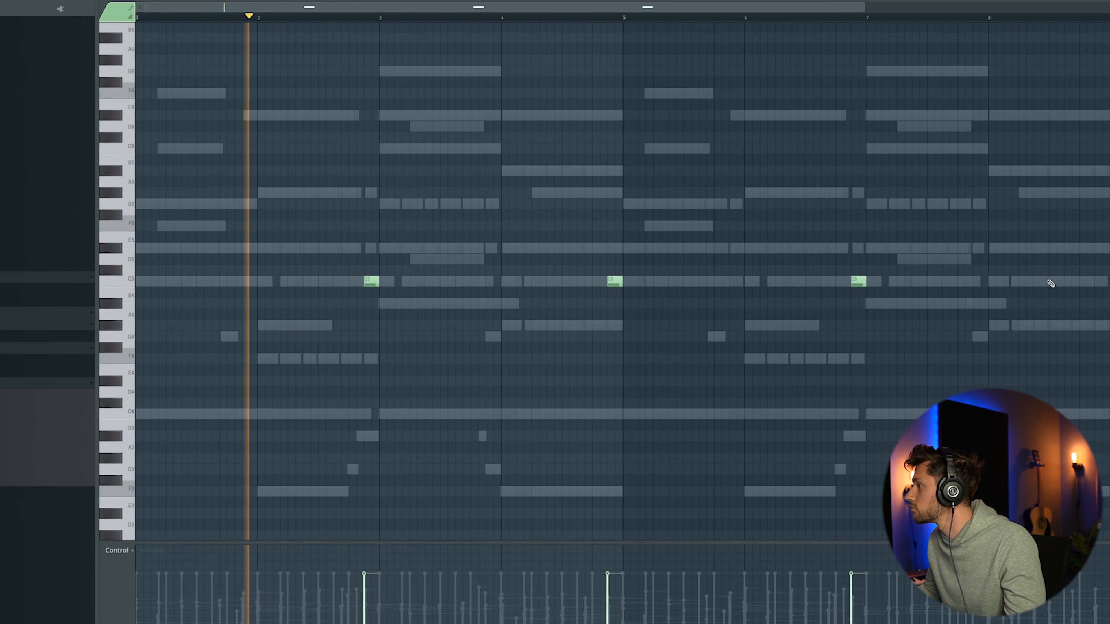
{"action": "key", "text": "F6"}
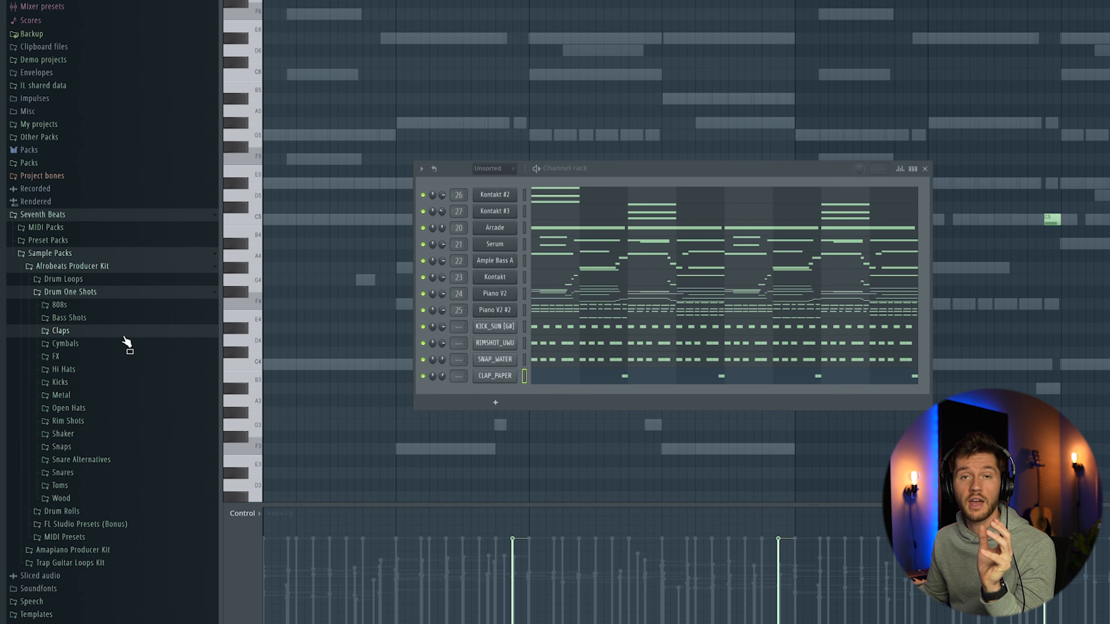
Step: Add SNARE_ALTERNATIVE_4 as a new channel, paste the rimshot's pattern into it and play it back
{"action": "left_click", "coordinate": [88, 460]}
{"action": "scroll", "coordinate": [100, 420], "scroll_direction": "down", "scroll_amount": 4}
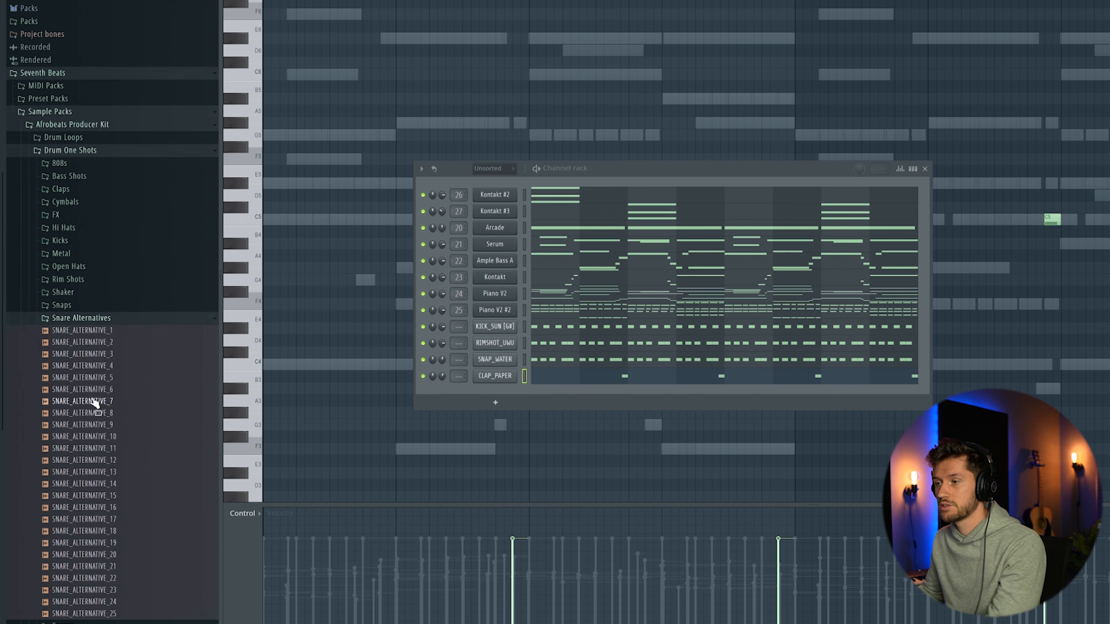
{"action": "left_click_drag", "start_coordinate": [88, 365], "coordinate": [476, 403]}
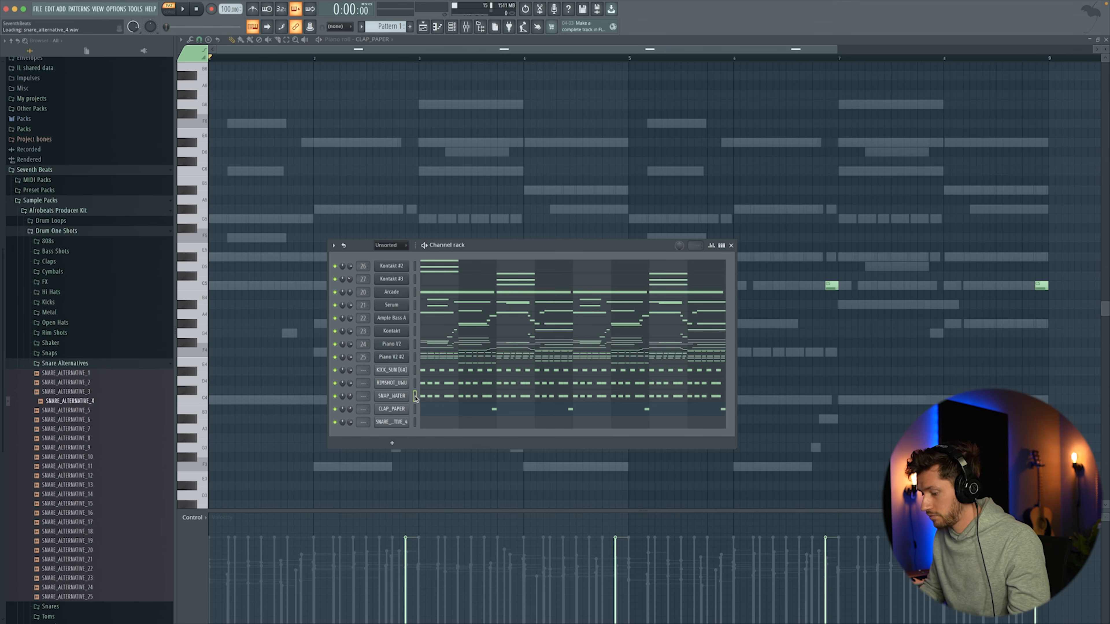
{"action": "key", "text": "super+v"}
{"action": "key", "text": "space"}
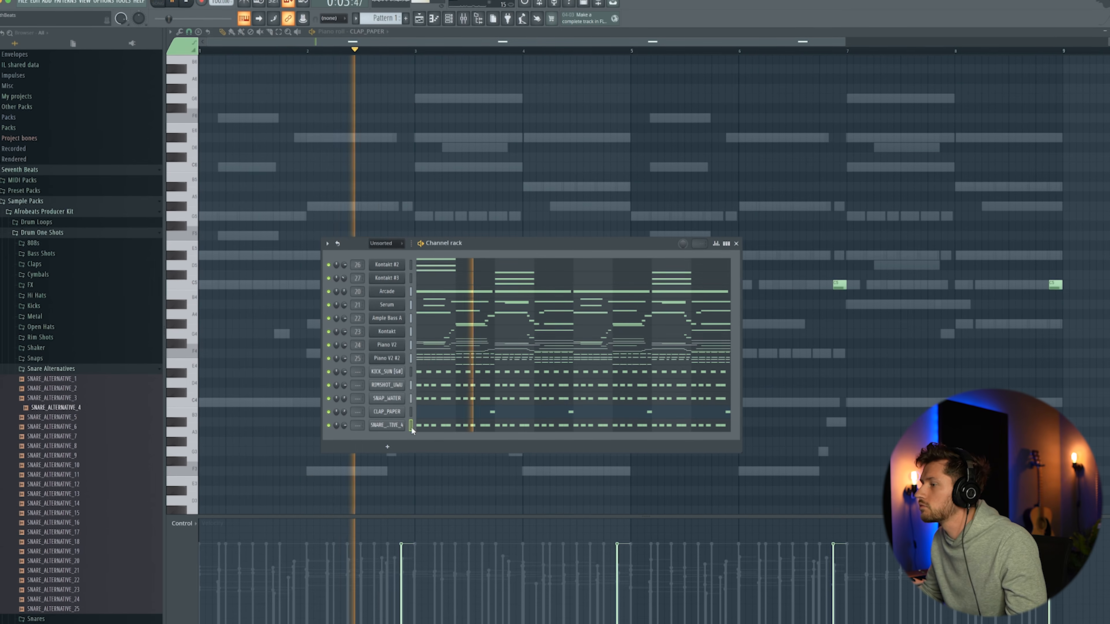
{"action": "left_click", "coordinate": [43, 371]}
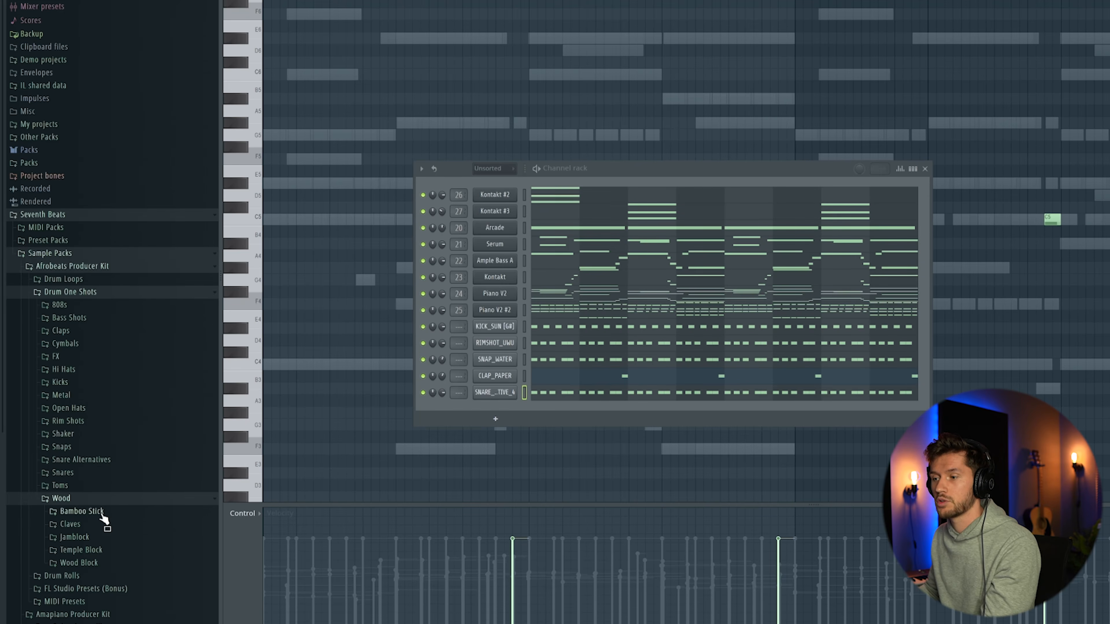
Step: Add CLAVE_ADEKUNLE_5 as a new channel and program pairs of C5 hits on the last two sixteenths of every beat
{"action": "scroll", "coordinate": [113, 525], "scroll_direction": "down", "scroll_amount": 3}
{"action": "left_click", "coordinate": [83, 487]}
{"action": "scroll", "coordinate": [141, 527], "scroll_direction": "down", "scroll_amount": 1}
{"action": "scroll", "coordinate": [141, 527], "scroll_direction": "down", "scroll_amount": 1}
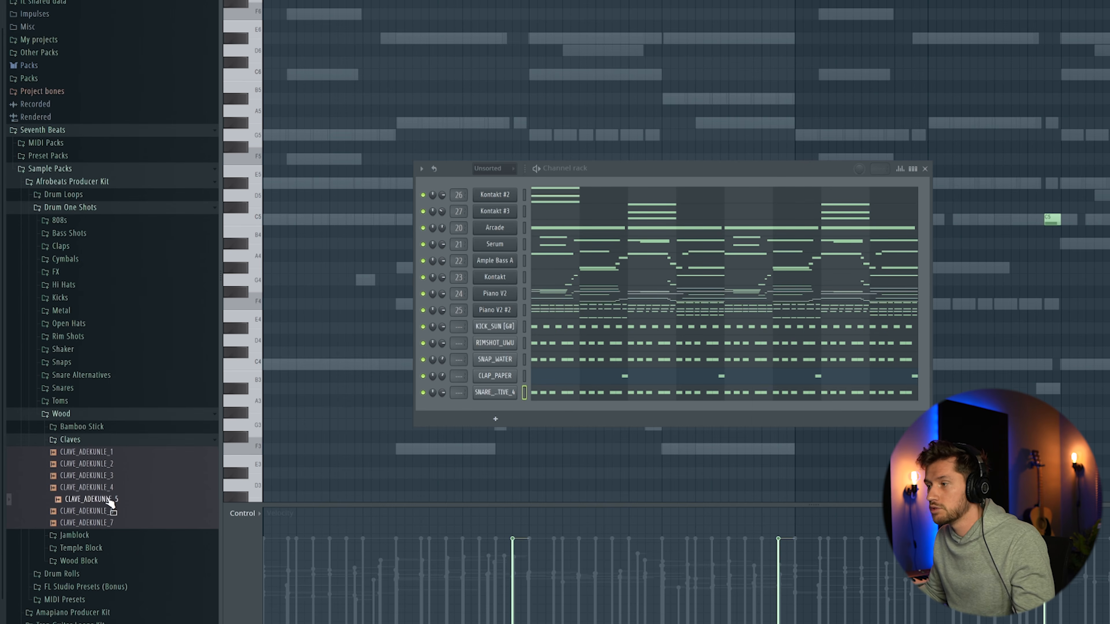
{"action": "left_click_drag", "start_coordinate": [516, 404], "coordinate": [560, 411]}
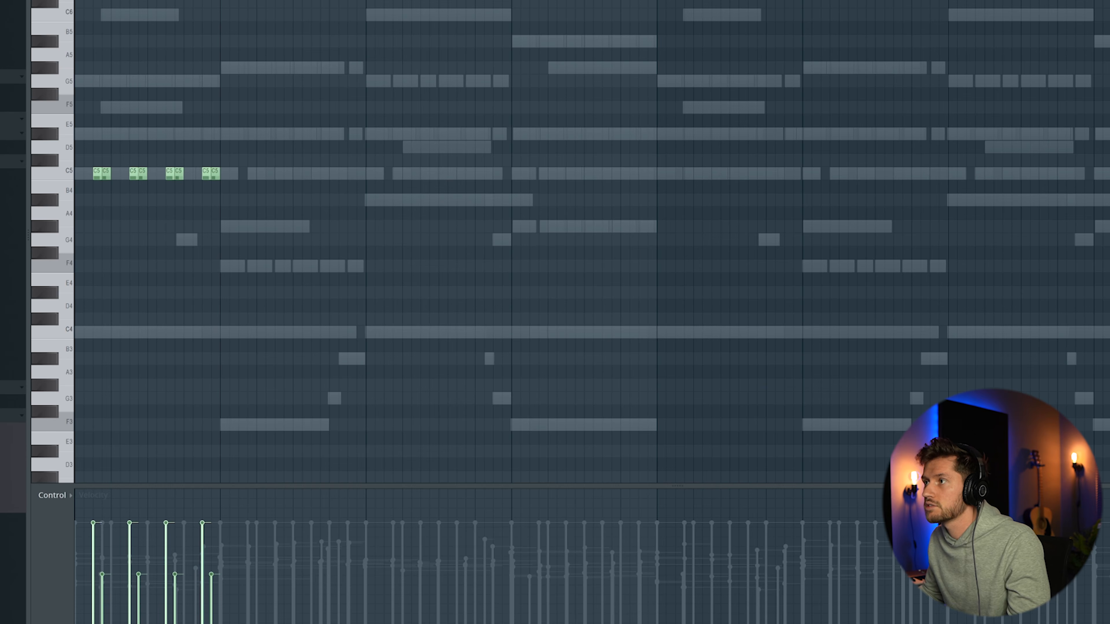
{"action": "key", "text": "space"}
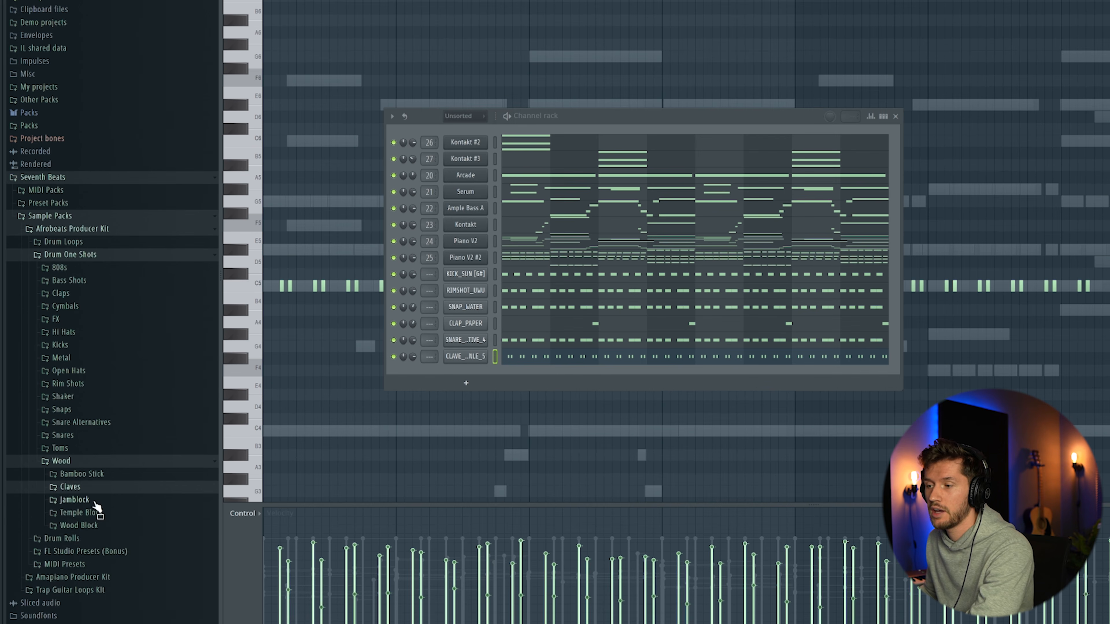
Step: Add a Jamblock sample as a new channel, program two C5 hits per bar across eight bars and listen
{"action": "left_click", "coordinate": [94, 501]}
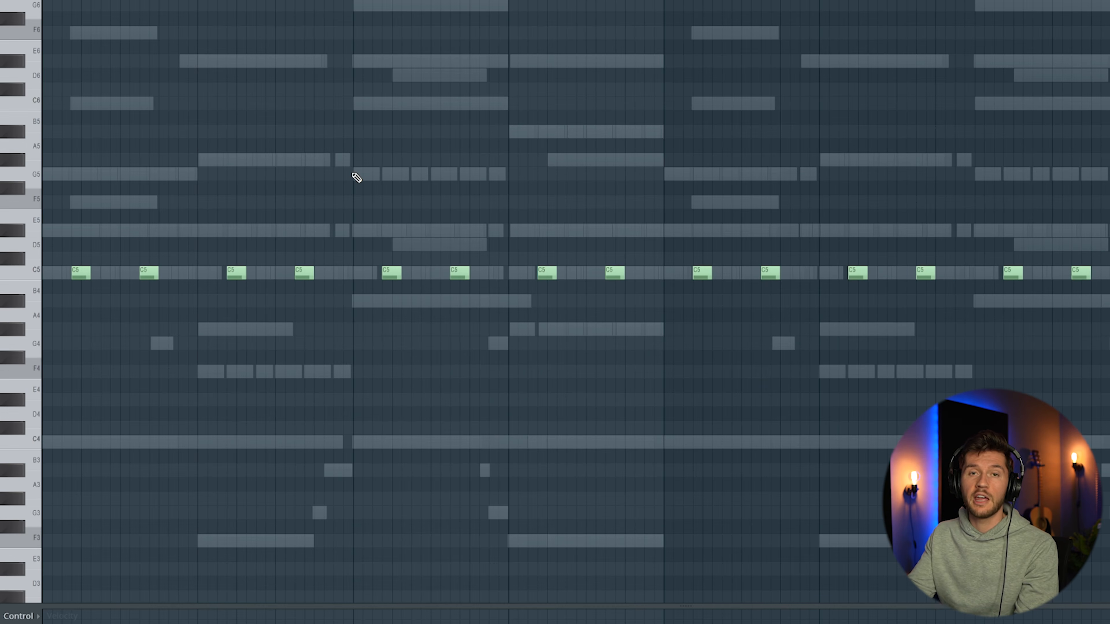
{"action": "key", "text": "space"}
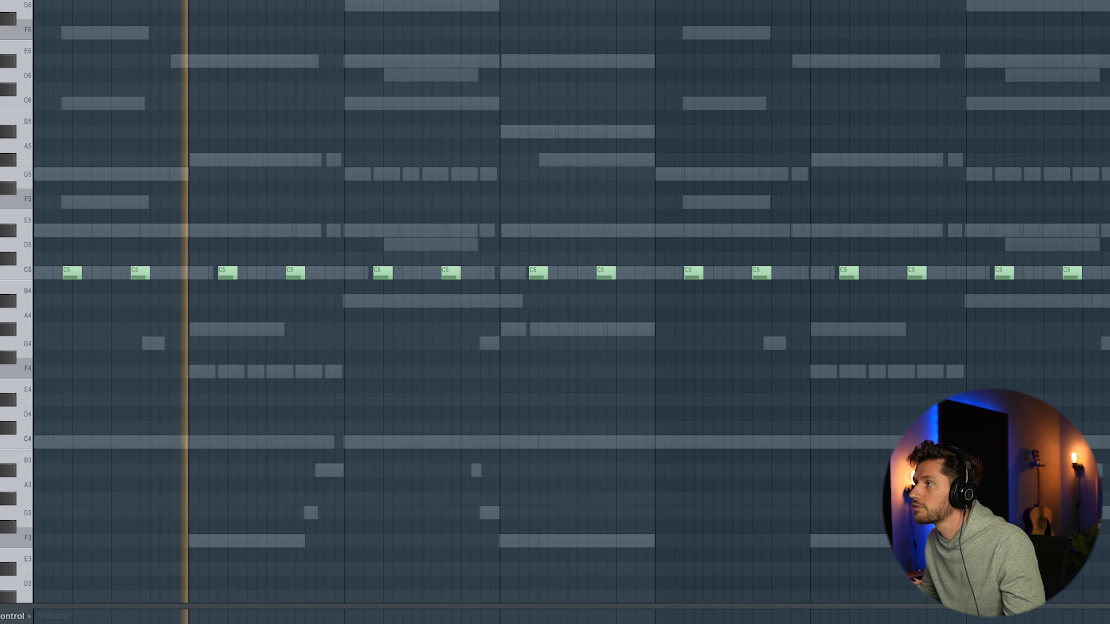
{"action": "key", "text": "F6"}
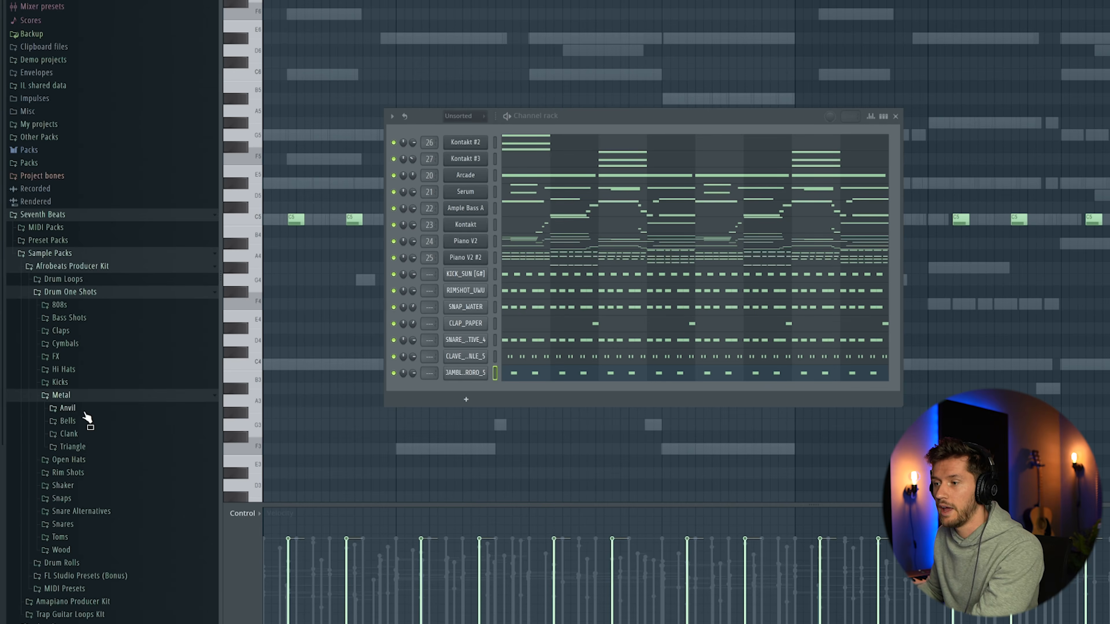
Step: Add ANVIL_COLD_9 from the Metal folder as a new channel and program an off-beat C5 pattern with varied velocities
{"action": "left_click", "coordinate": [87, 415]}
{"action": "scroll", "coordinate": [99, 441], "scroll_direction": "down", "scroll_amount": 2}
{"action": "left_click_drag", "start_coordinate": [428, 405], "coordinate": [464, 400]}
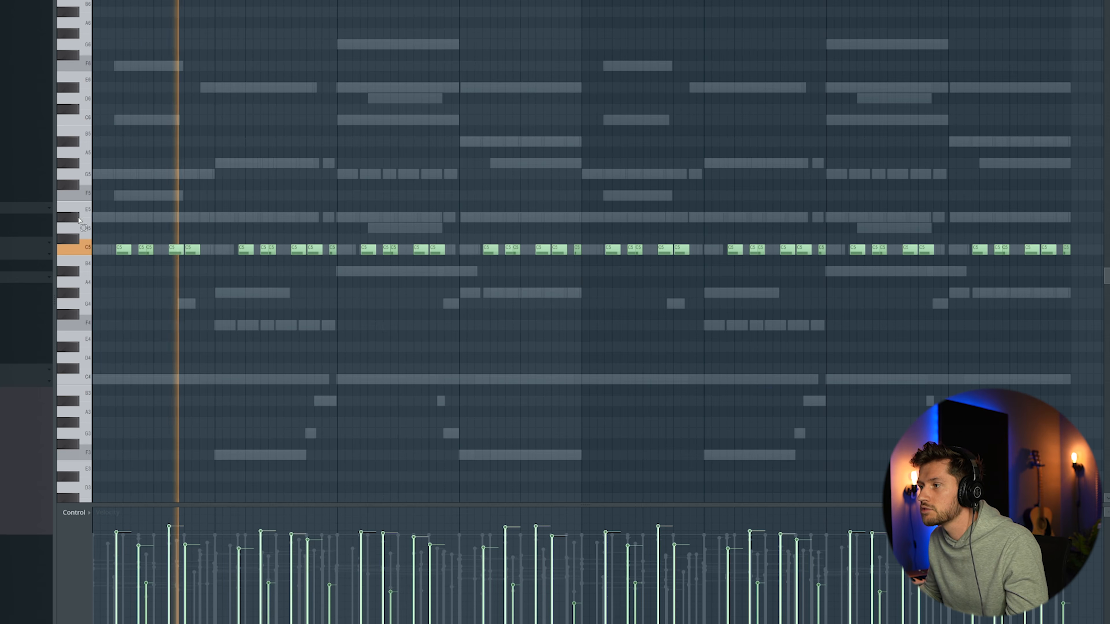
Step: Raise all anvil notes one octave to C6 and lower the ANVIL_COLD_9 channel volume during playback
{"action": "key", "text": "ctrl+a"}
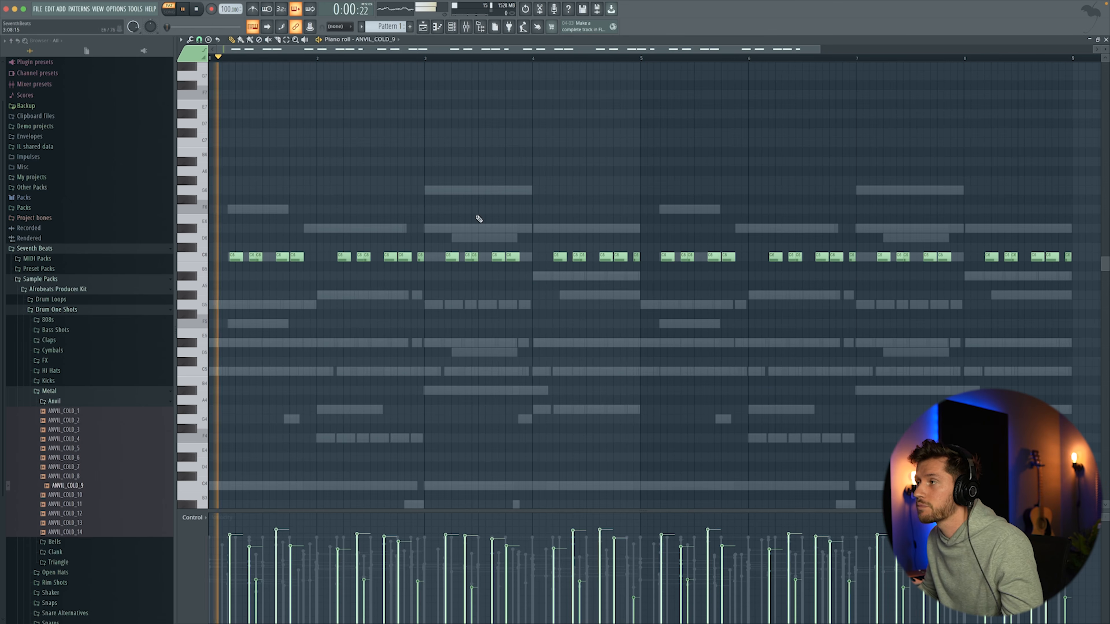
{"action": "left_click", "coordinate": [452, 27]}
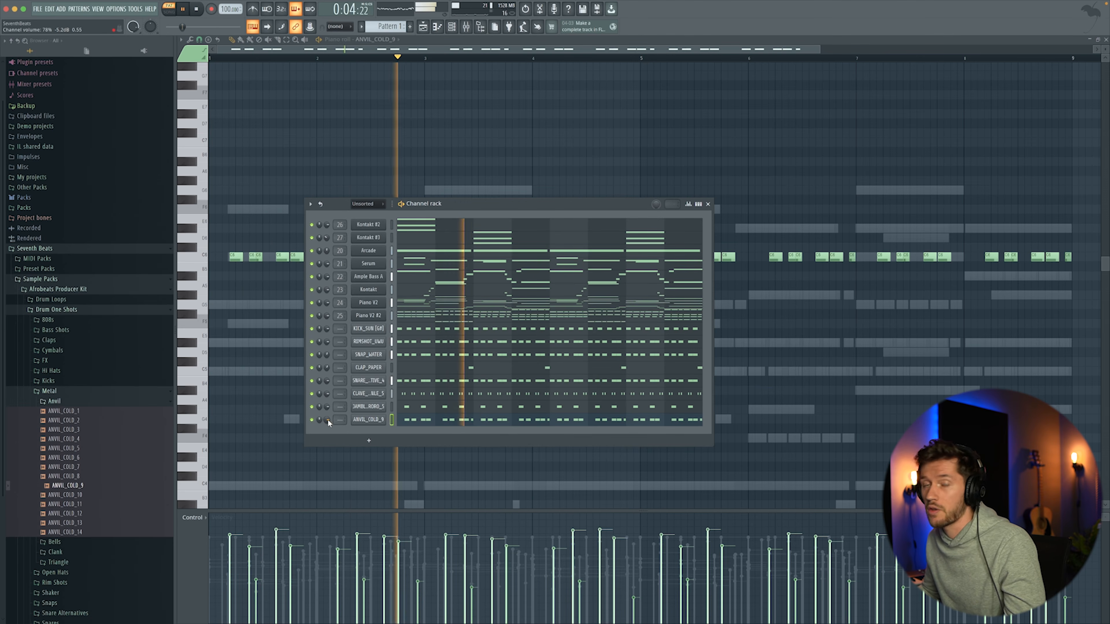
{"action": "left_click_drag", "start_coordinate": [328, 419], "coordinate": [328, 435]}
{"action": "key", "text": "space"}
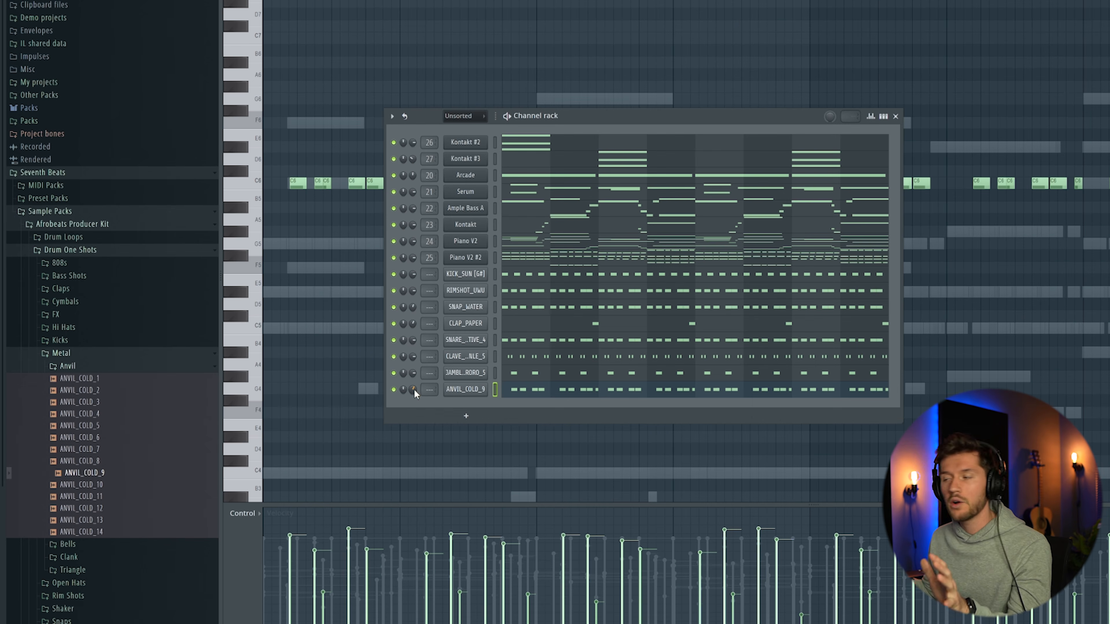
Step: Add CLAP_PAPER as a second clap channel, program a fast four-hit C5 roll with rising velocities in bar 8 and listen
{"action": "left_click", "coordinate": [105, 358]}
{"action": "left_click", "coordinate": [84, 335]}
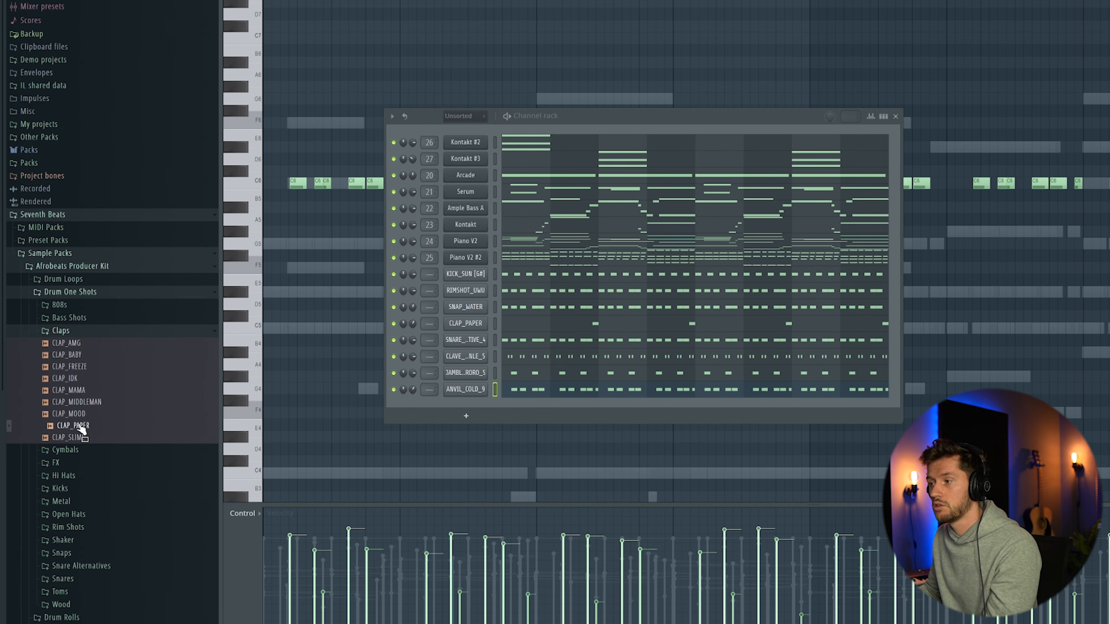
{"action": "left_click_drag", "start_coordinate": [455, 410], "coordinate": [457, 410]}
{"action": "left_click", "coordinate": [550, 408]}
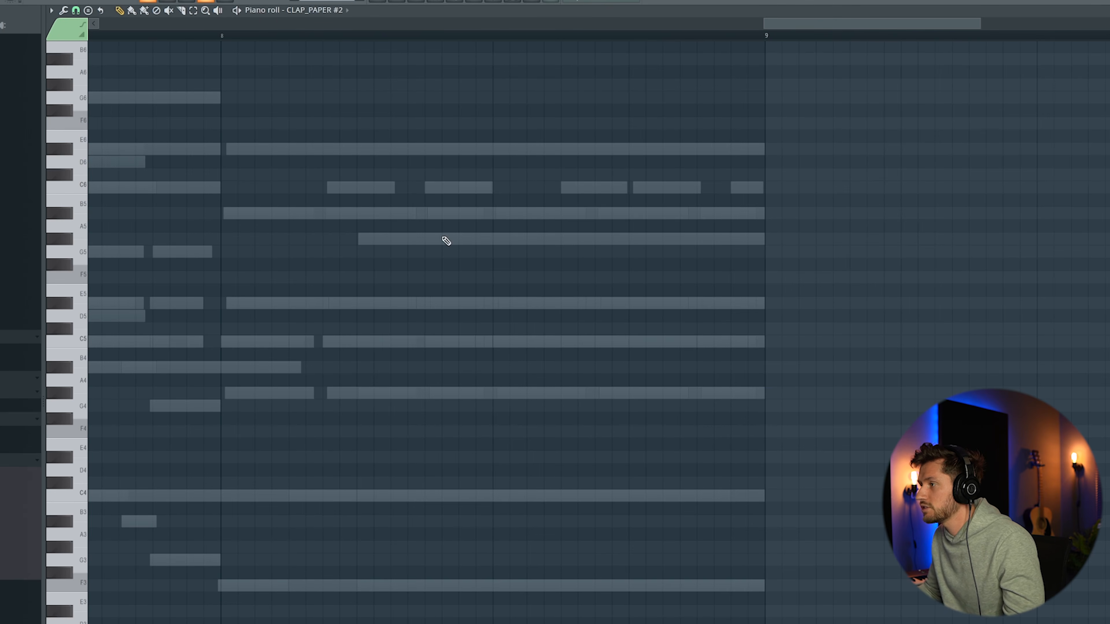
{"action": "left_click", "coordinate": [589, 343]}
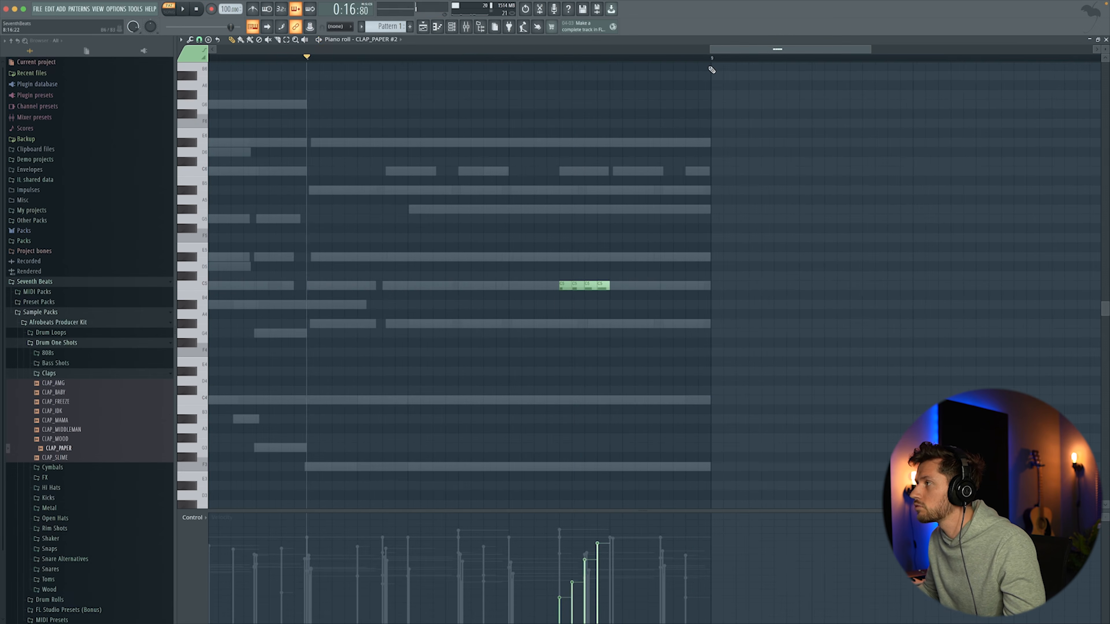
{"action": "key", "text": "space"}
{"action": "left_click_drag", "start_coordinate": [713, 51], "coordinate": [672, 50]}
{"action": "key", "text": "space"}
{"action": "left_click_drag", "start_coordinate": [706, 50], "coordinate": [715, 50]}
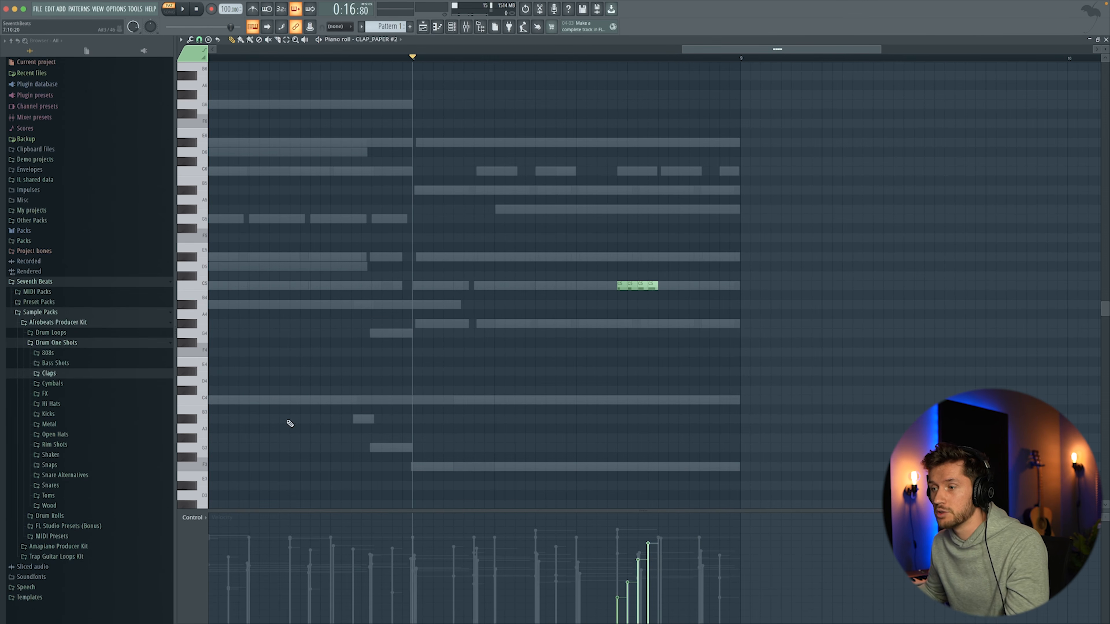
Step: Find the processed low toms in the drum one-shots and add TOM_LOW_PROCESSED_7 as a new channel
{"action": "left_click", "coordinate": [57, 498]}
{"action": "left_click", "coordinate": [65, 516]}
{"action": "left_click", "coordinate": [66, 508]}
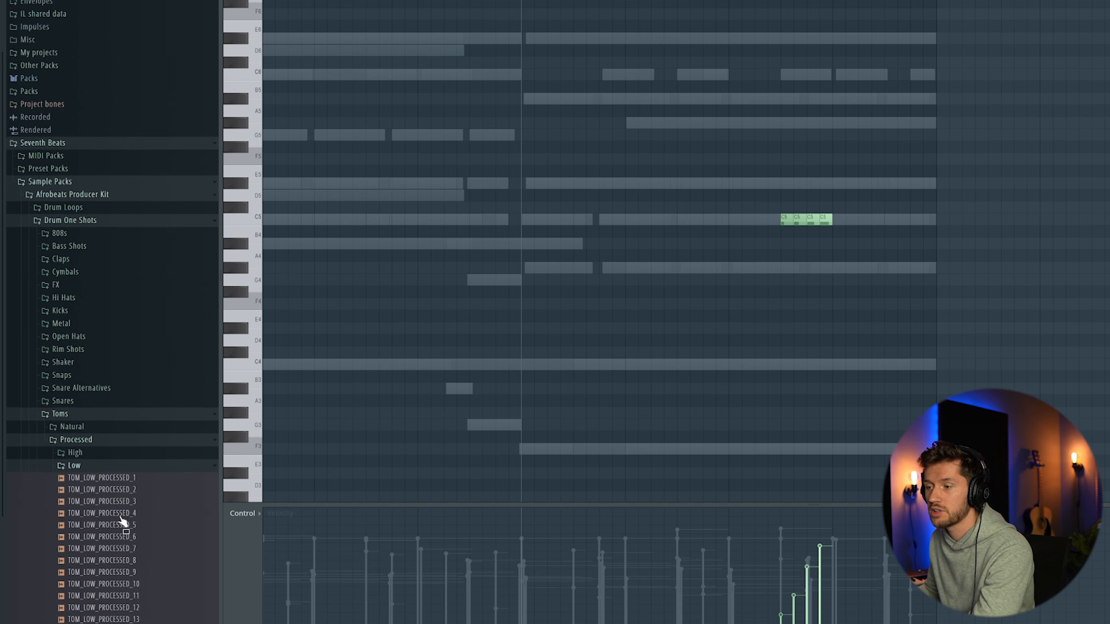
{"action": "scroll", "coordinate": [118, 412], "scroll_direction": "down", "scroll_amount": 3}
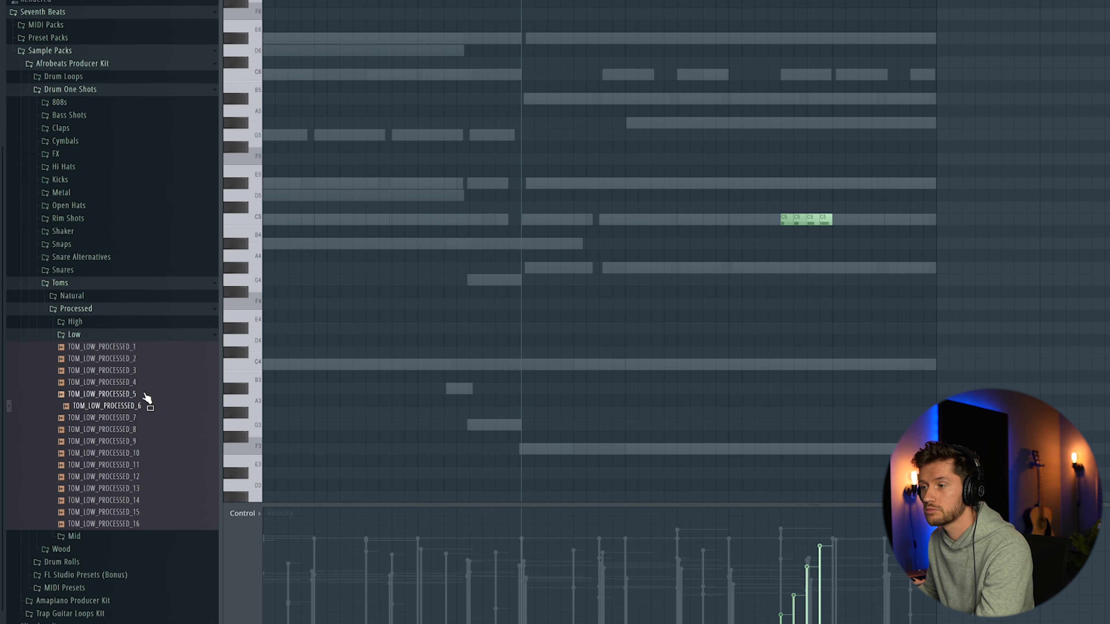
{"action": "key", "text": "F6"}
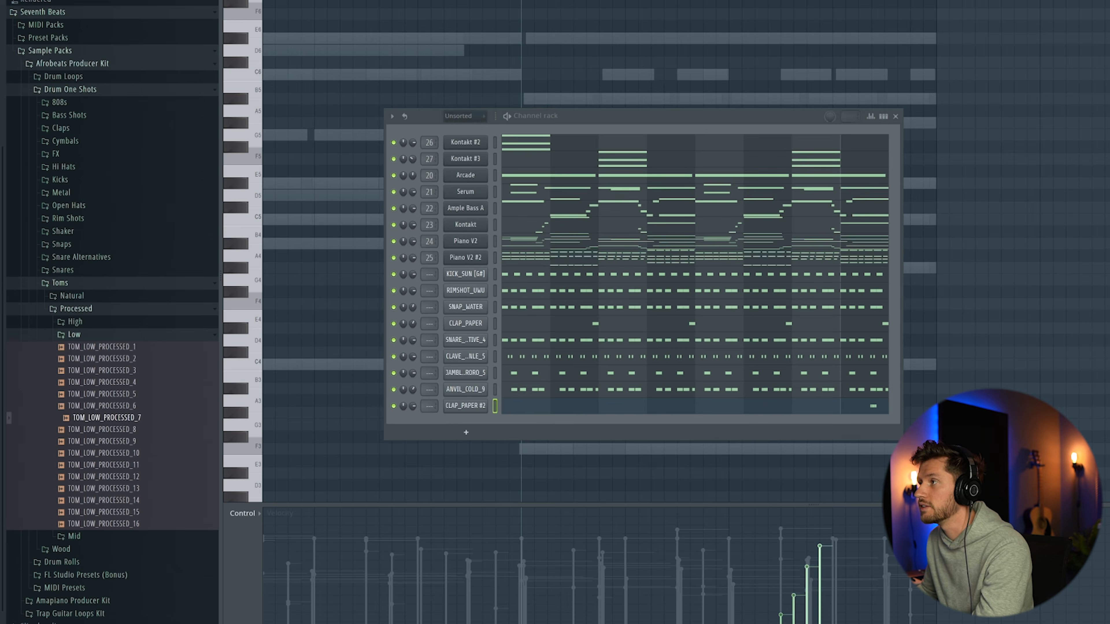
{"action": "left_click", "coordinate": [94, 334]}
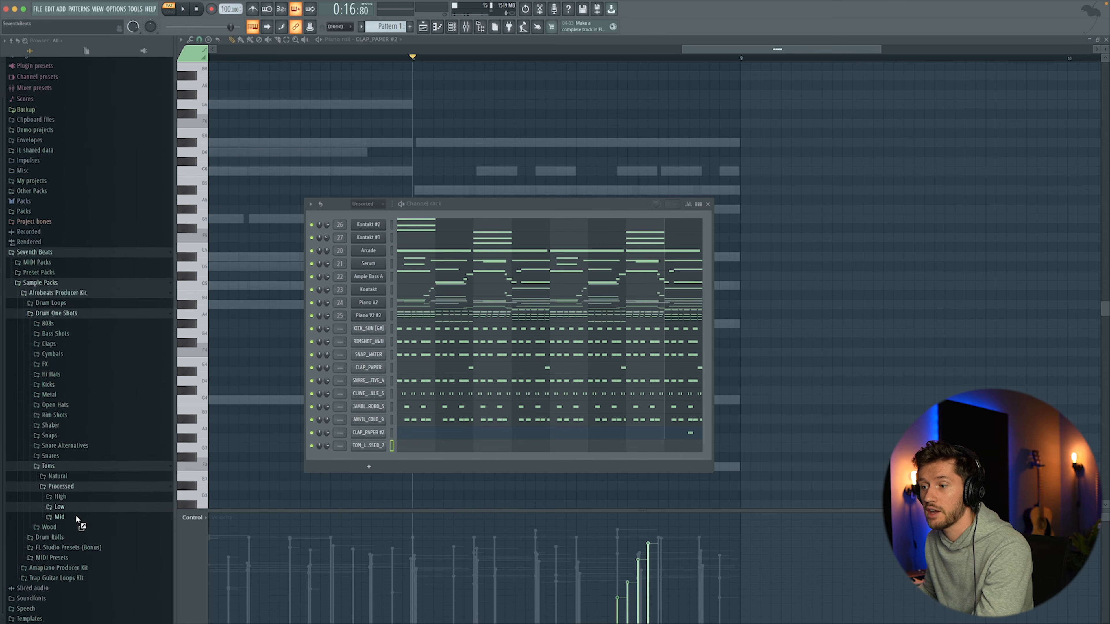
Step: Add TOM_MID_PROCESSED_14 and TOM_MID_PROCESSED_12 from the processed mid toms as new channels
{"action": "left_click", "coordinate": [76, 515]}
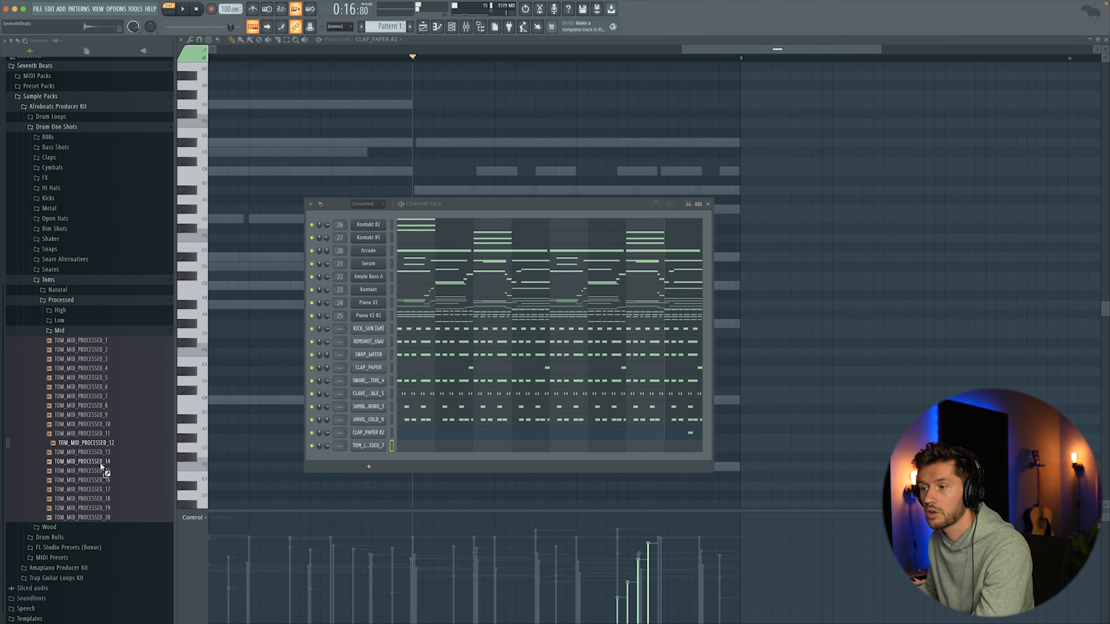
{"action": "left_click_drag", "start_coordinate": [376, 462], "coordinate": [372, 466]}
{"action": "scroll", "coordinate": [87, 440], "scroll_direction": "up", "scroll_amount": 1}
{"action": "left_click_drag", "start_coordinate": [372, 466], "coordinate": [372, 466]}
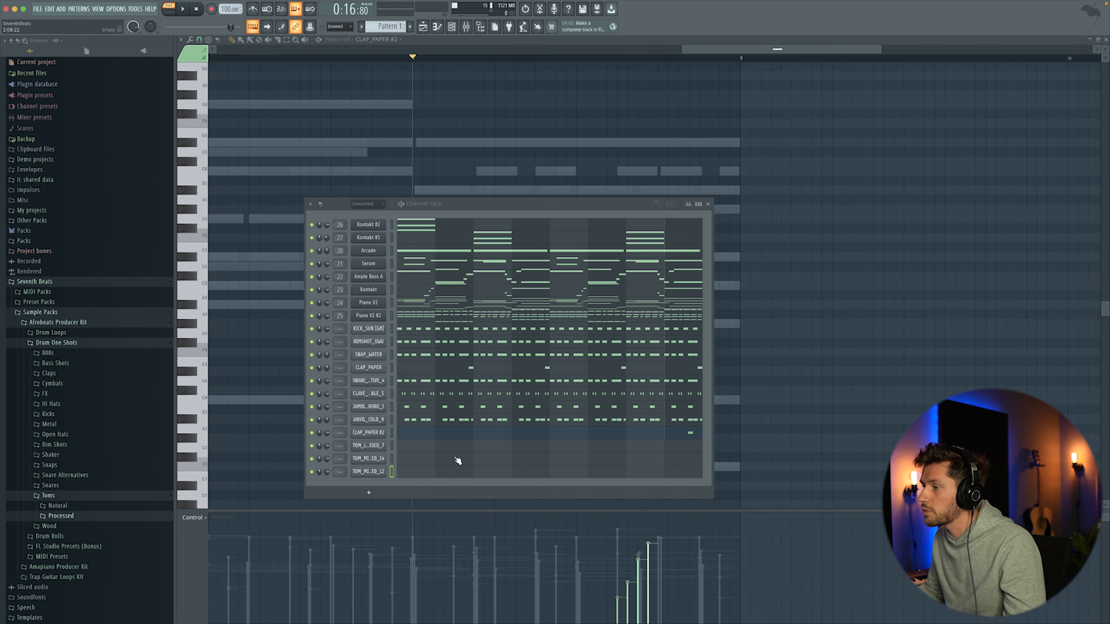
Step: Program a single C5 hit on beat four of bar 8 for TOM_MID_PROCESSED_14 and play it back
{"action": "left_click", "coordinate": [456, 458]}
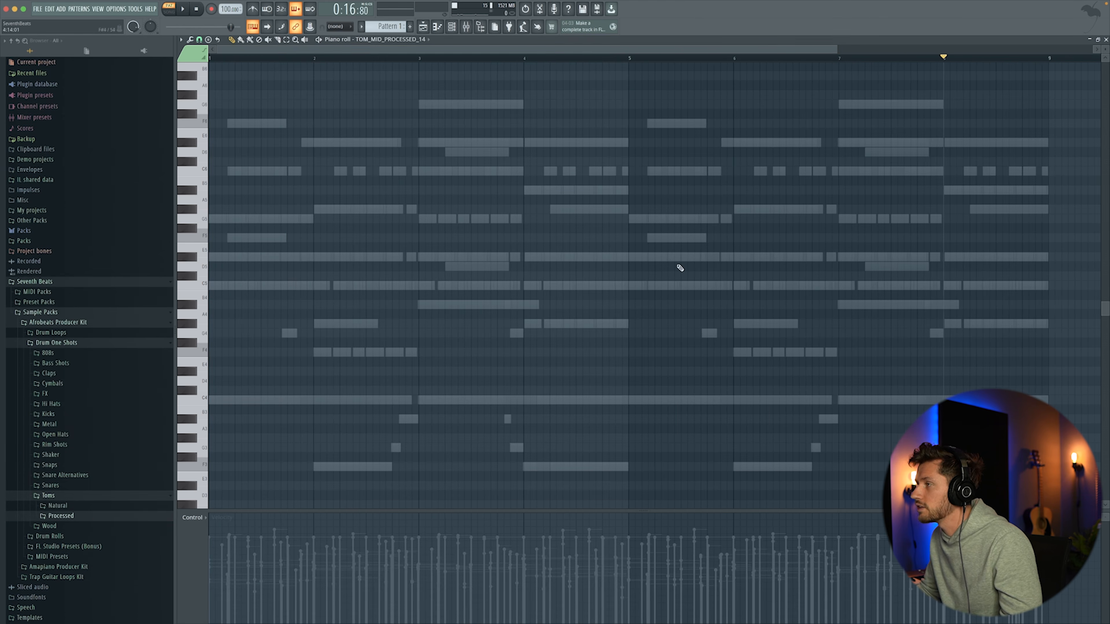
{"action": "left_click_drag", "start_coordinate": [501, 49], "coordinate": [847, 65]}
{"action": "left_click", "coordinate": [520, 286]}
{"action": "key", "text": "space"}
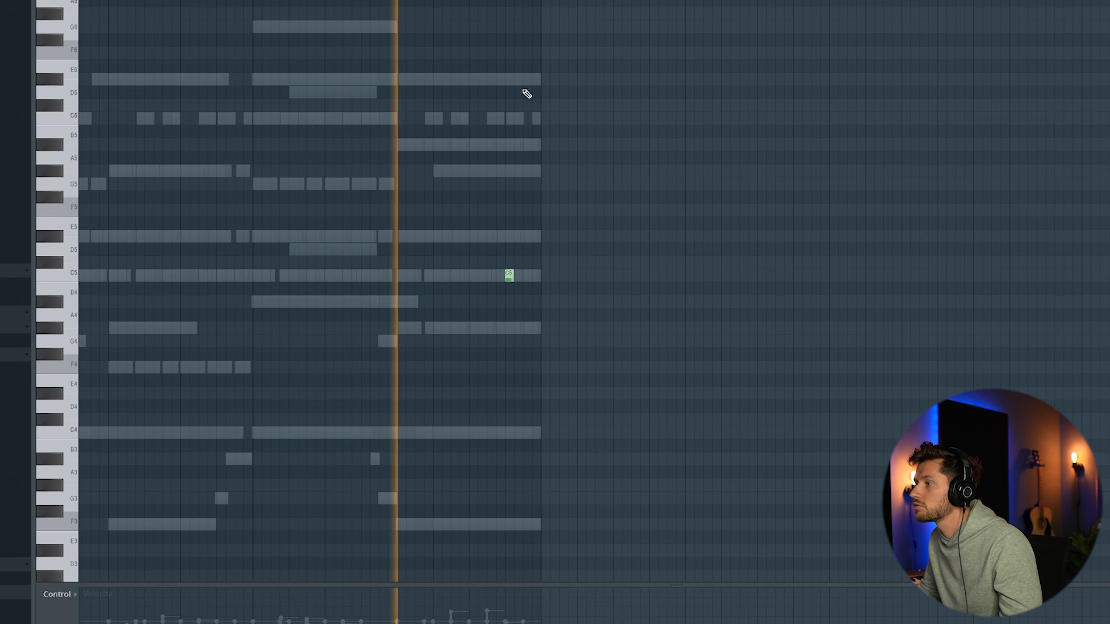
Step: For TOM_LOW_PROCESSED_7, set the snap to 1/3 step, program three consecutive C5 triplet hits on beat three of bar 8 and listen
{"action": "key", "text": "F6"}
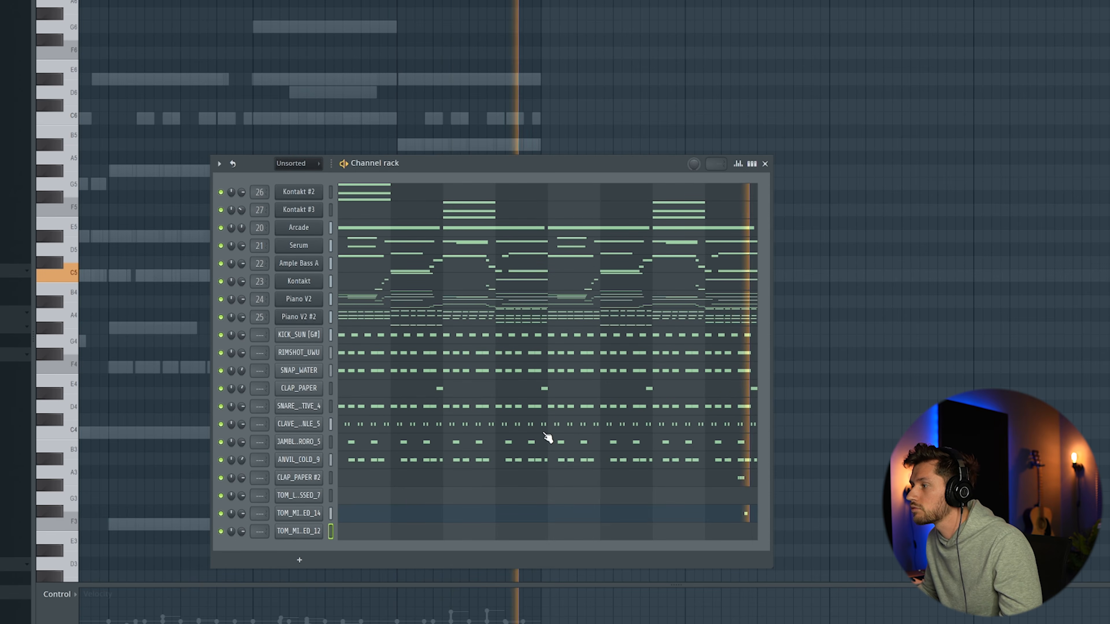
{"action": "left_click", "coordinate": [382, 497]}
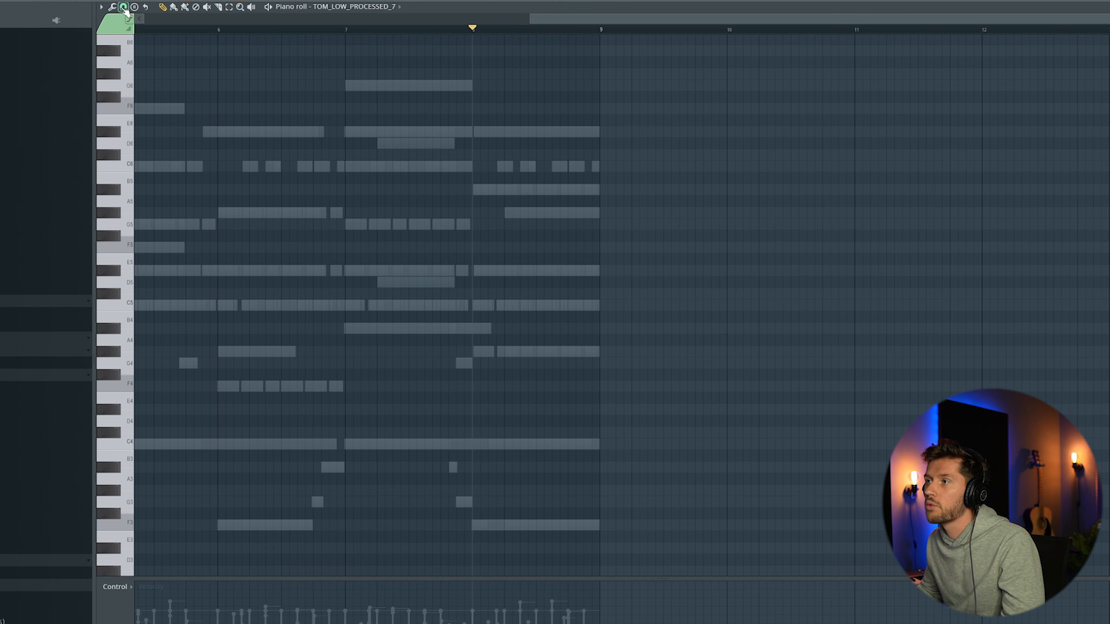
{"action": "left_click", "coordinate": [123, 7]}
{"action": "left_click", "coordinate": [136, 88]}
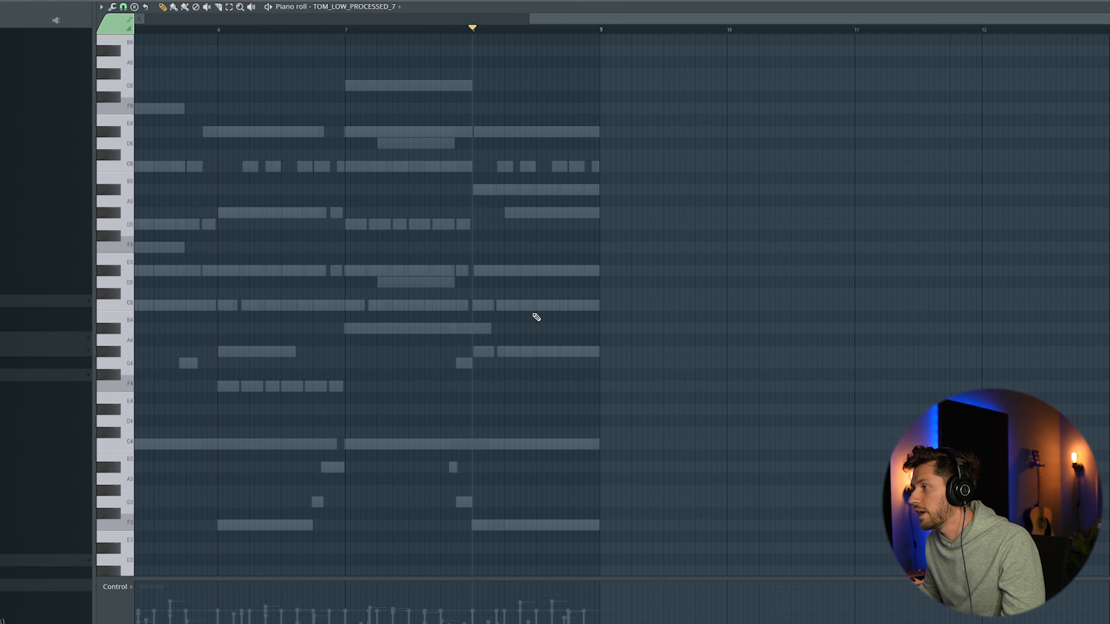
{"action": "left_click", "coordinate": [538, 306]}
{"action": "scroll", "coordinate": [1001, 34], "scroll_direction": "up", "scroll_amount": 2}
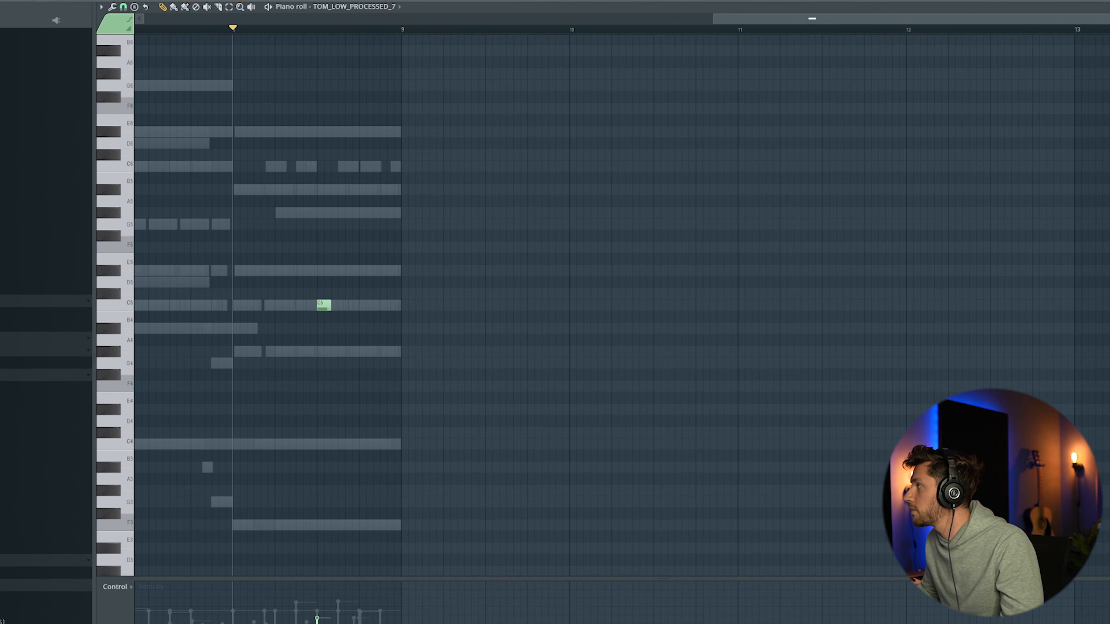
{"action": "left_click", "coordinate": [332, 294]}
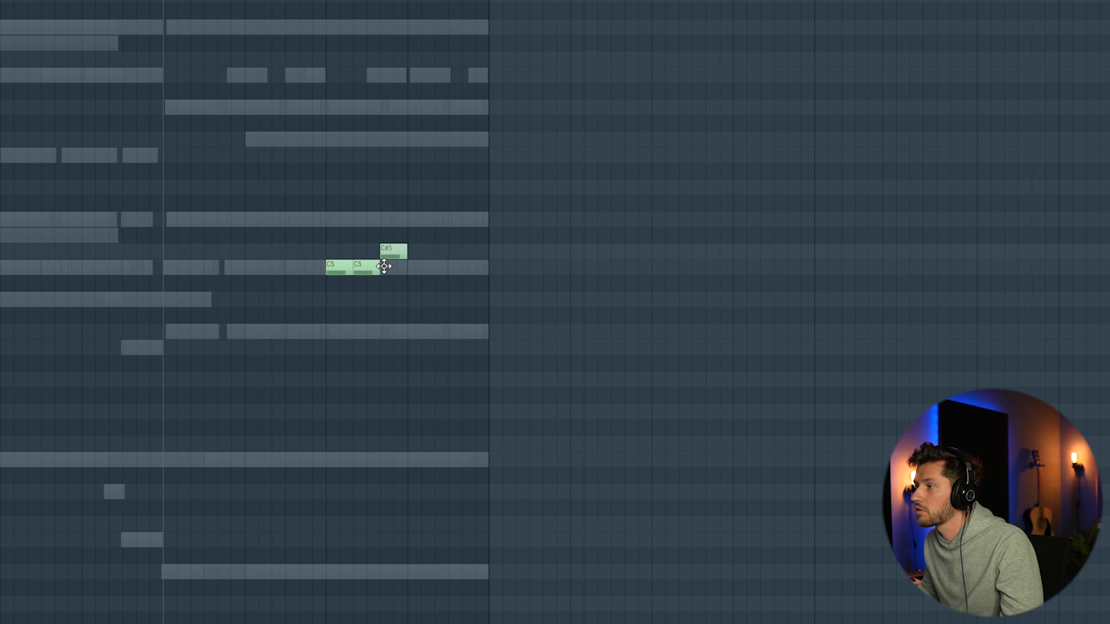
{"action": "left_click_drag", "start_coordinate": [384, 266], "coordinate": [384, 267]}
{"action": "key", "text": "space"}
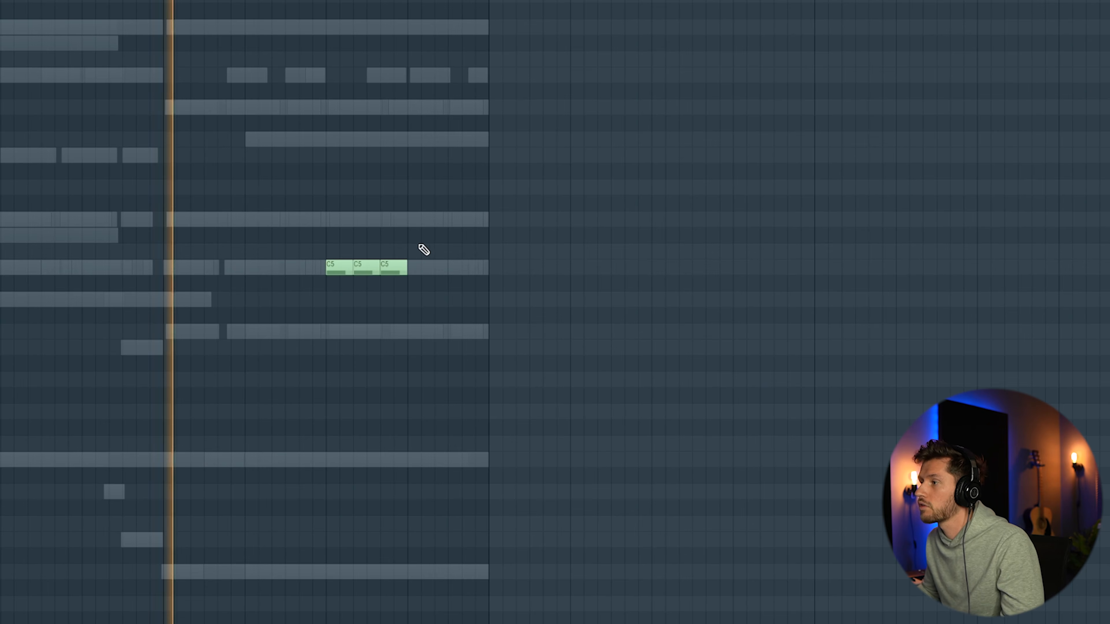
{"action": "key", "text": "space"}
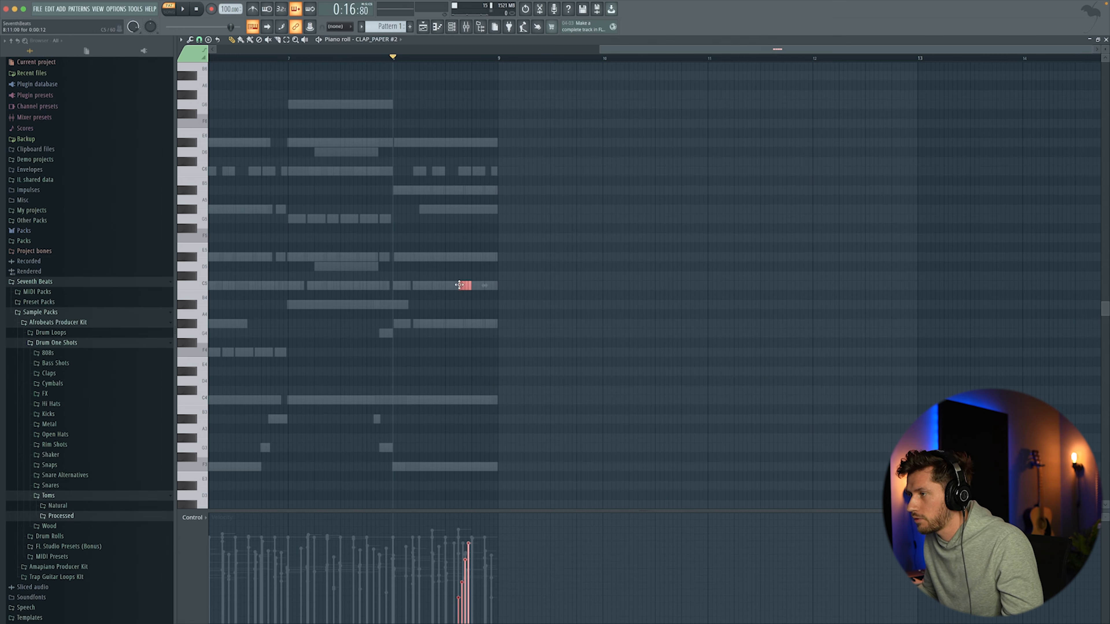
Step: Move the second CLAP_PAPER channel's four-hit roll one beat earlier in bar 8 and play it back
{"action": "left_click_drag", "start_coordinate": [460, 285], "coordinate": [442, 286]}
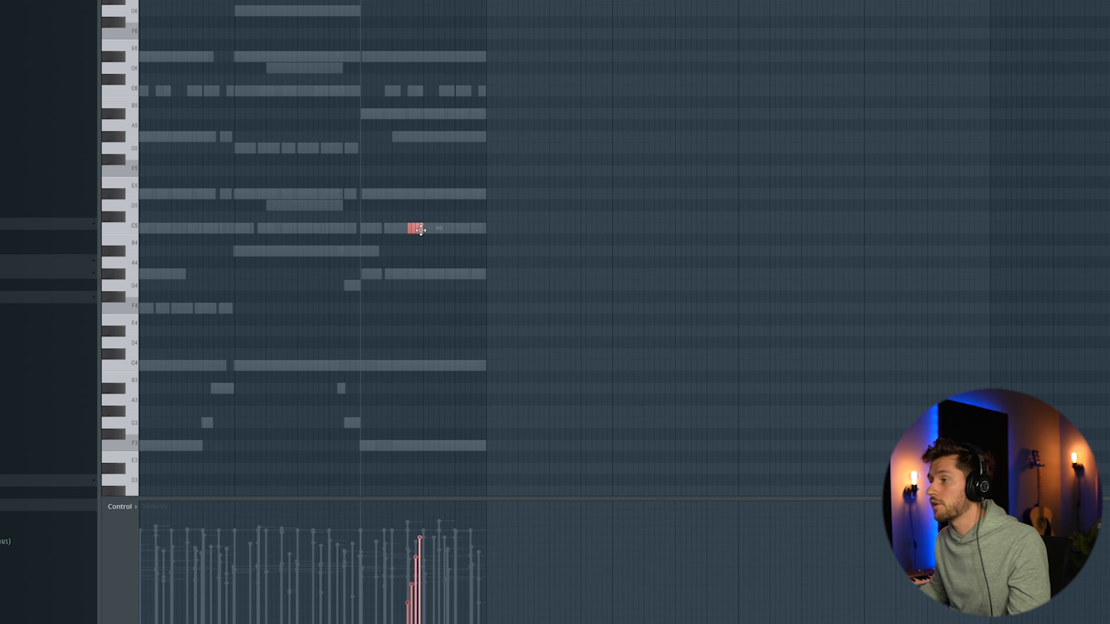
{"action": "key", "text": "space"}
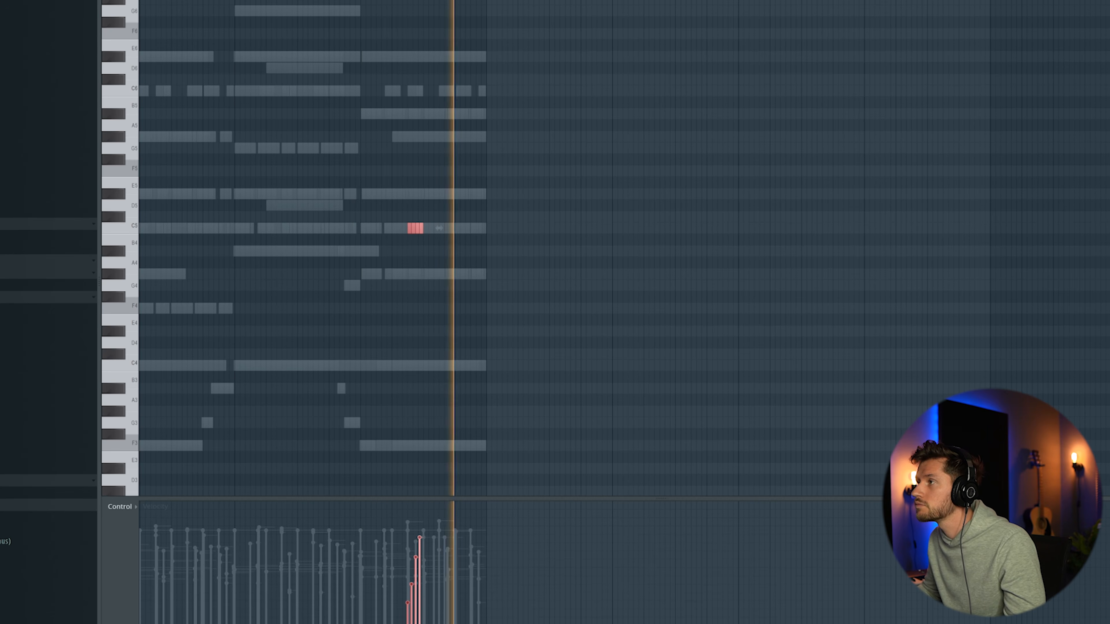
Step: For TOM_MID_PROCESSED_12, set the snap to Line, program one C5 hit halfway through beat four of bar 8 and listen
{"action": "key", "text": "F6"}
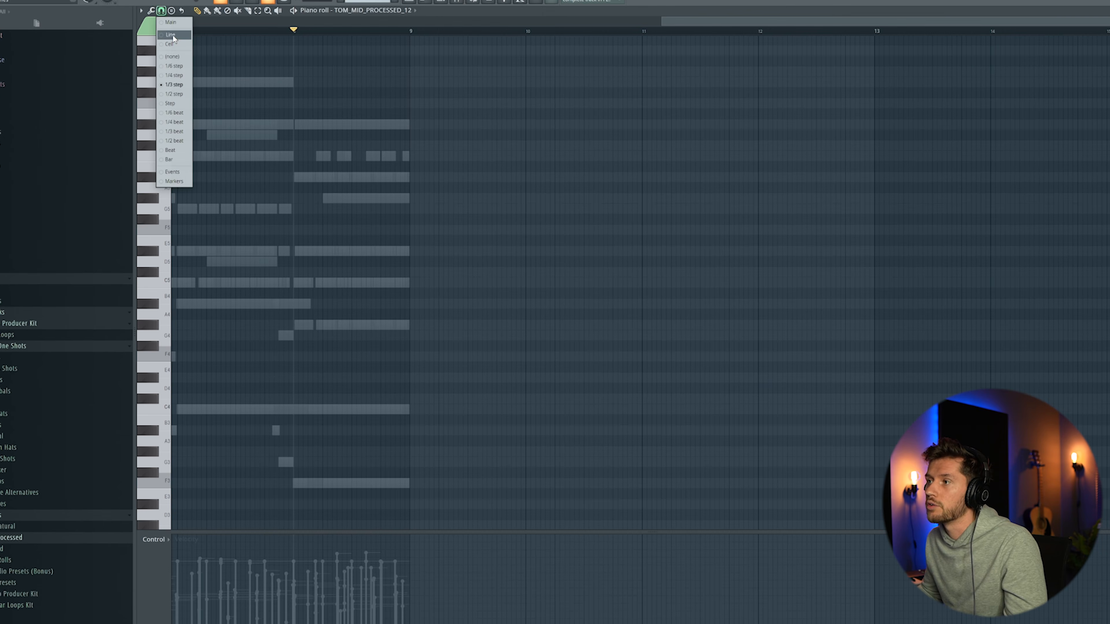
{"action": "left_click", "coordinate": [172, 34]}
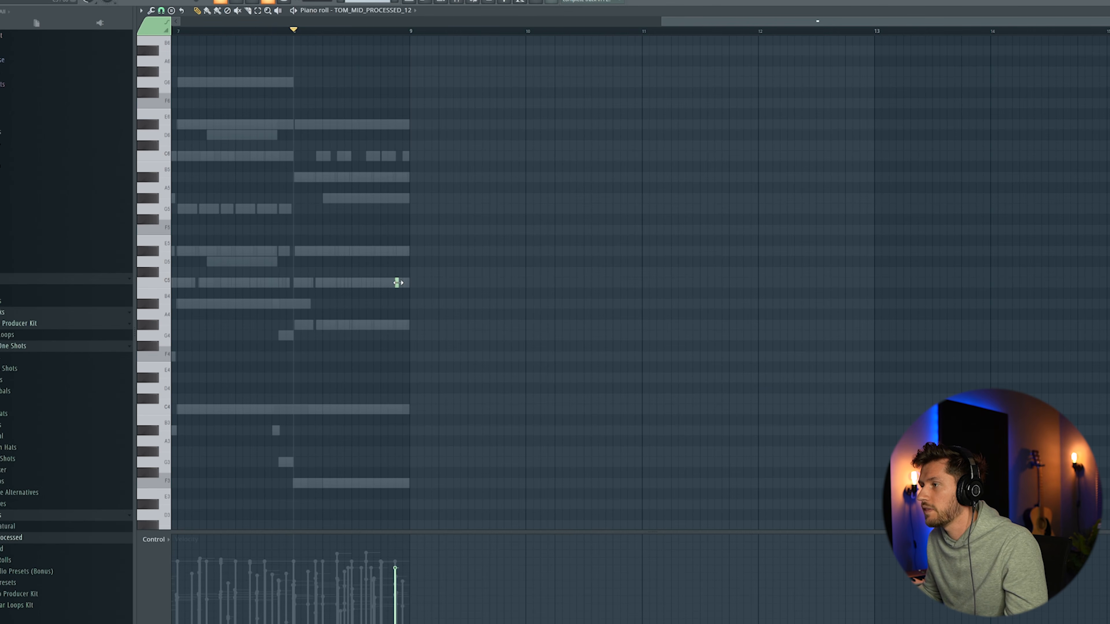
{"action": "key", "text": "space"}
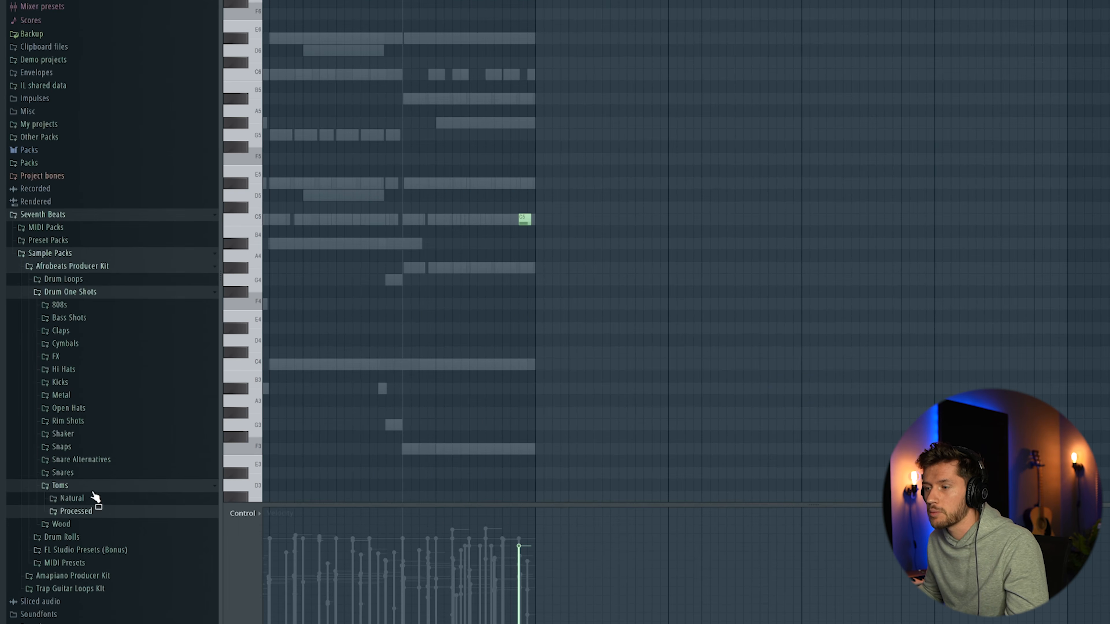
Step: Add NGOMA_GOD_1 from the natural toms as a new channel, program one C5 hit halfway through beat three of bar 8 and listen
{"action": "left_click", "coordinate": [96, 495]}
{"action": "scroll", "coordinate": [125, 519], "scroll_direction": "down", "scroll_amount": 3}
{"action": "left_click", "coordinate": [124, 474]}
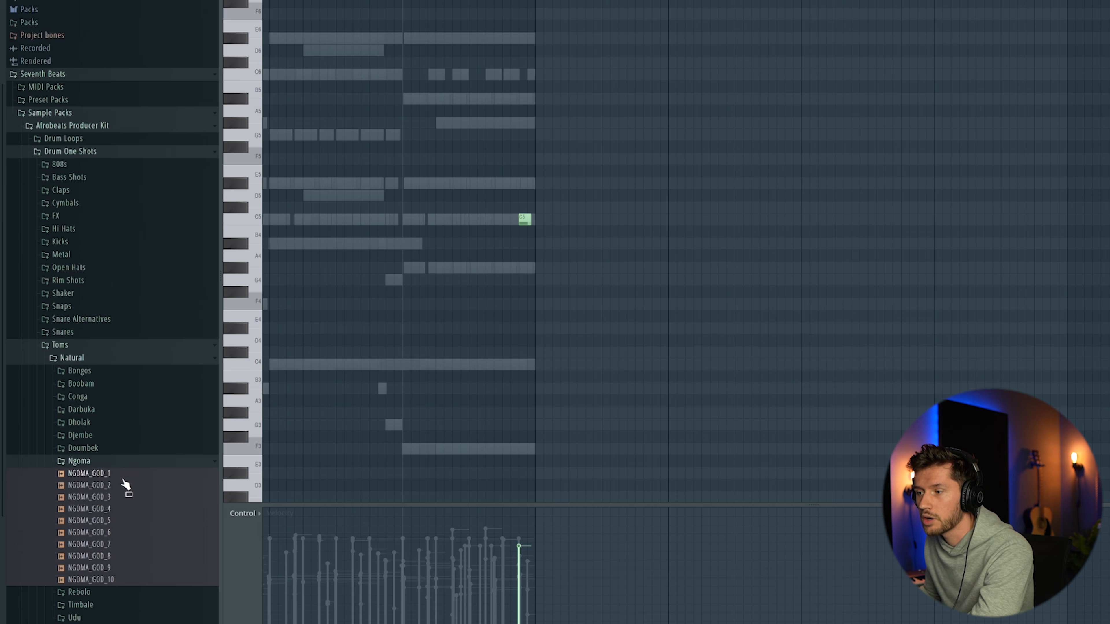
{"action": "scroll", "coordinate": [122, 482], "scroll_direction": "down", "scroll_amount": 1}
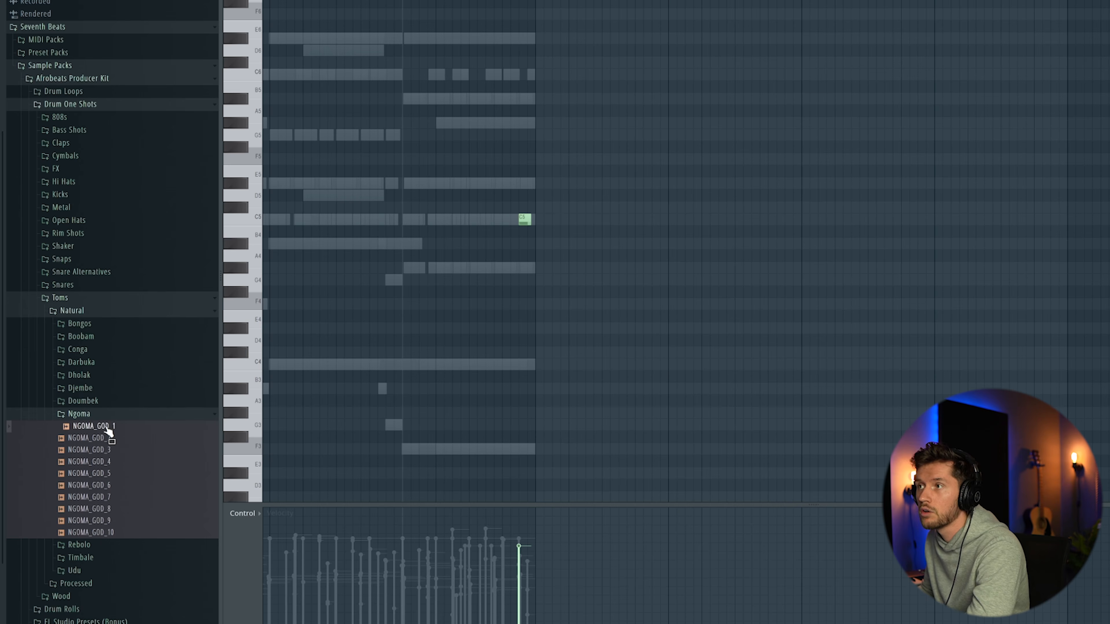
{"action": "key", "text": "F6"}
{"action": "left_click_drag", "start_coordinate": [94, 426], "coordinate": [112, 409]}
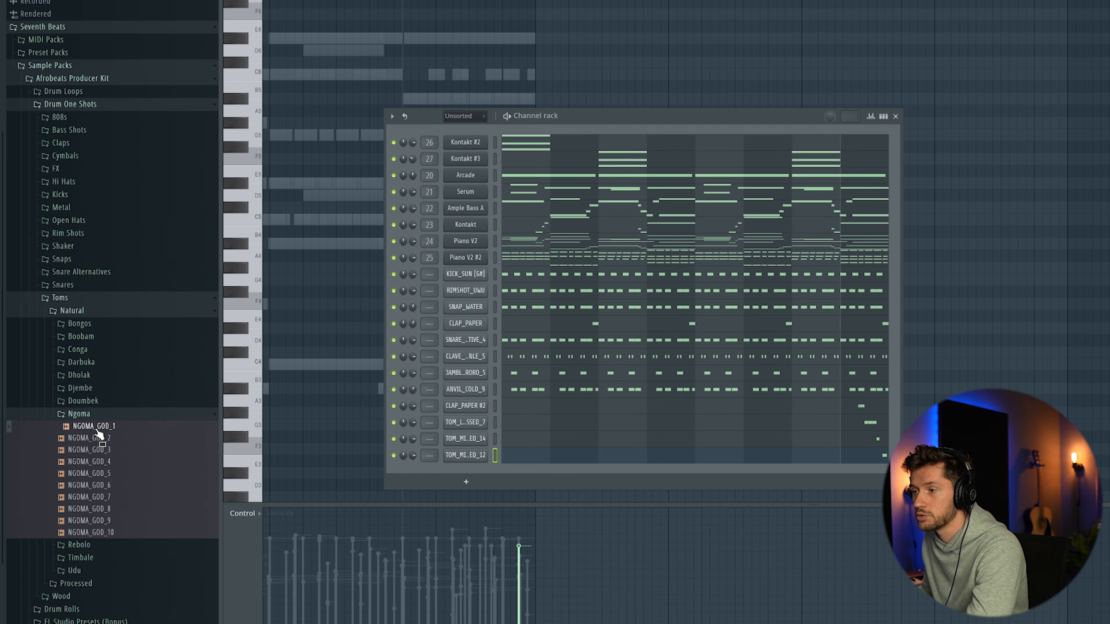
{"action": "left_click_drag", "start_coordinate": [97, 430], "coordinate": [466, 474]}
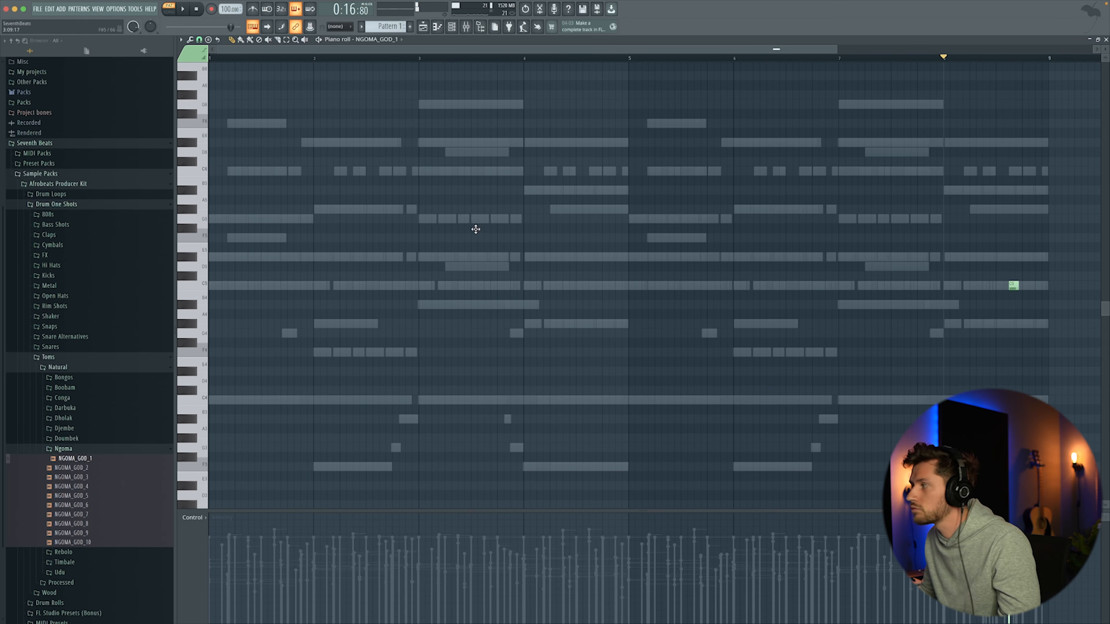
{"action": "key", "text": "space"}
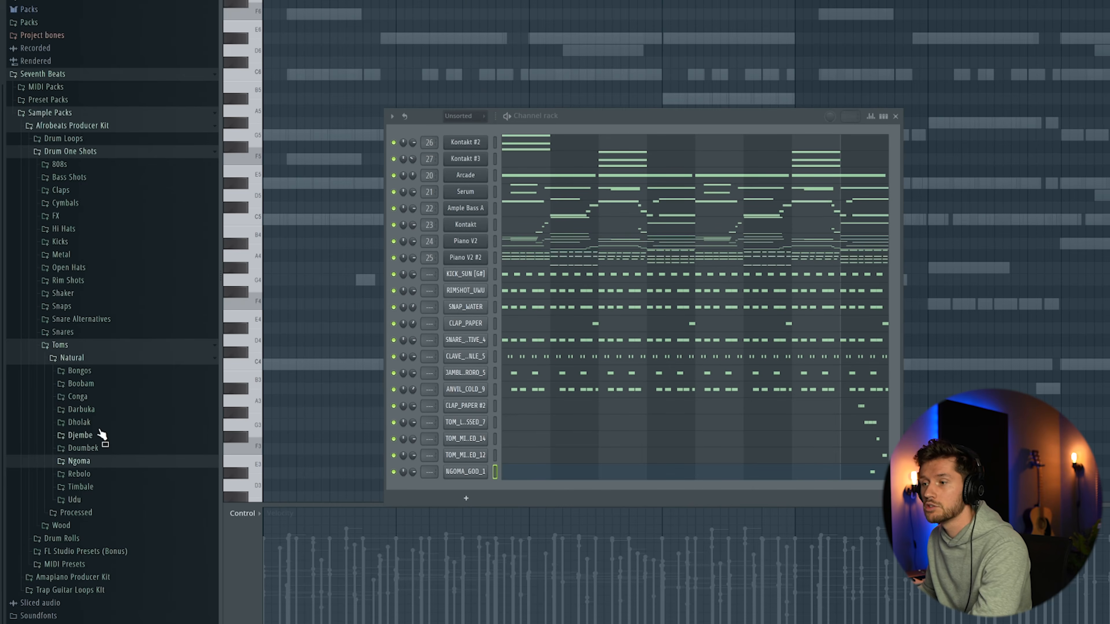
Step: Add REBOLO_HOLY_4 as a new channel and program end-of-bar hits, C5 in bars 1 and 3 and D5 in bars 2 and 4
{"action": "left_click", "coordinate": [101, 474]}
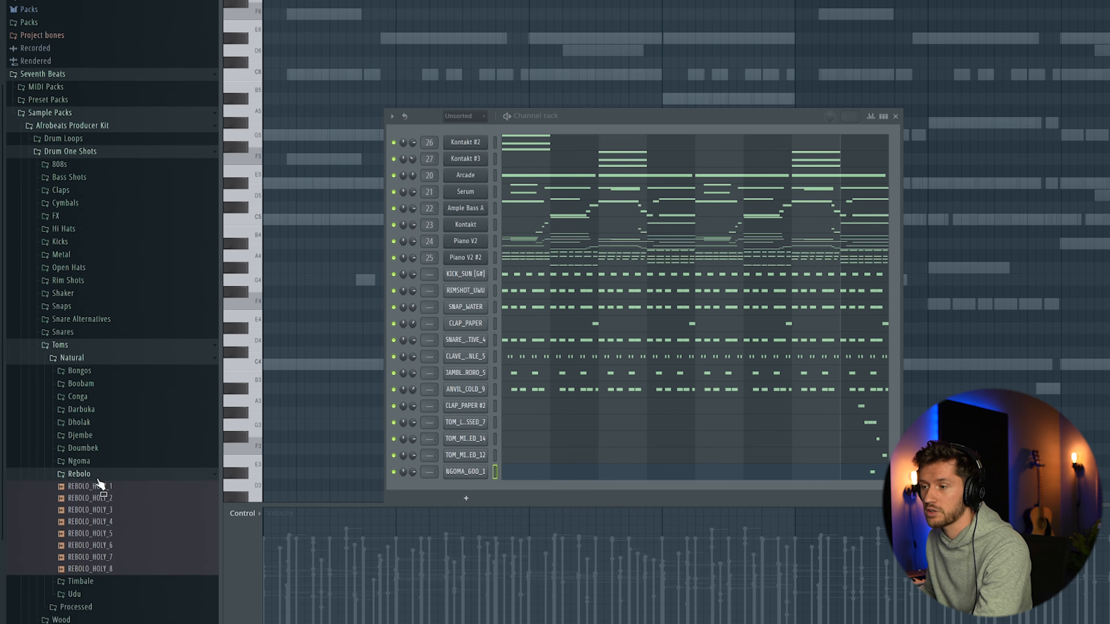
{"action": "scroll", "coordinate": [103, 477], "scroll_direction": "down", "scroll_amount": 3}
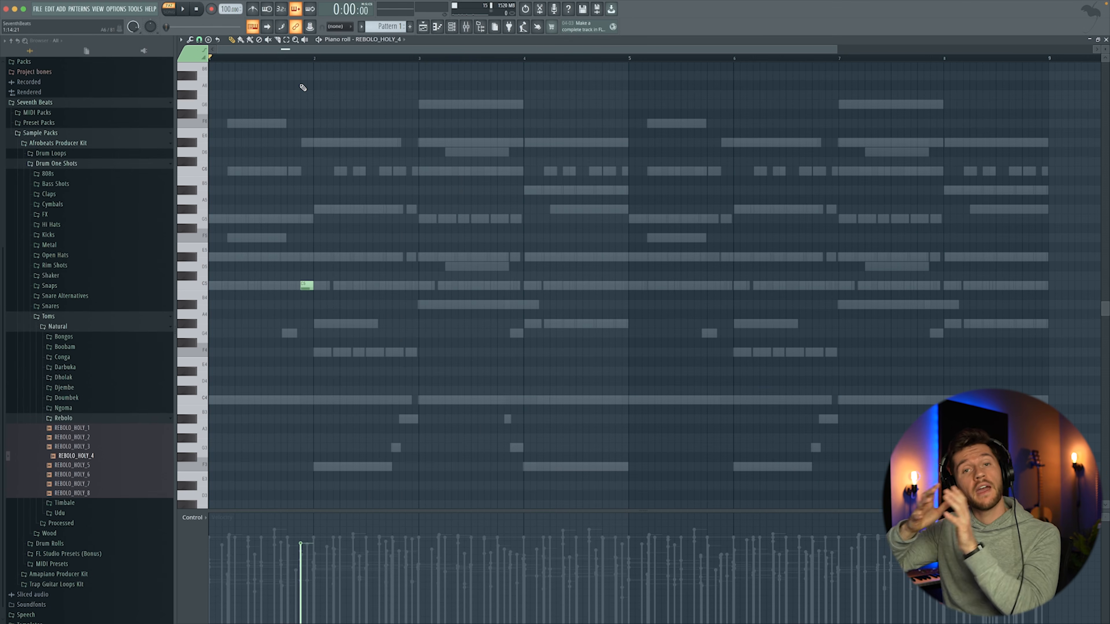
{"action": "key", "text": "space"}
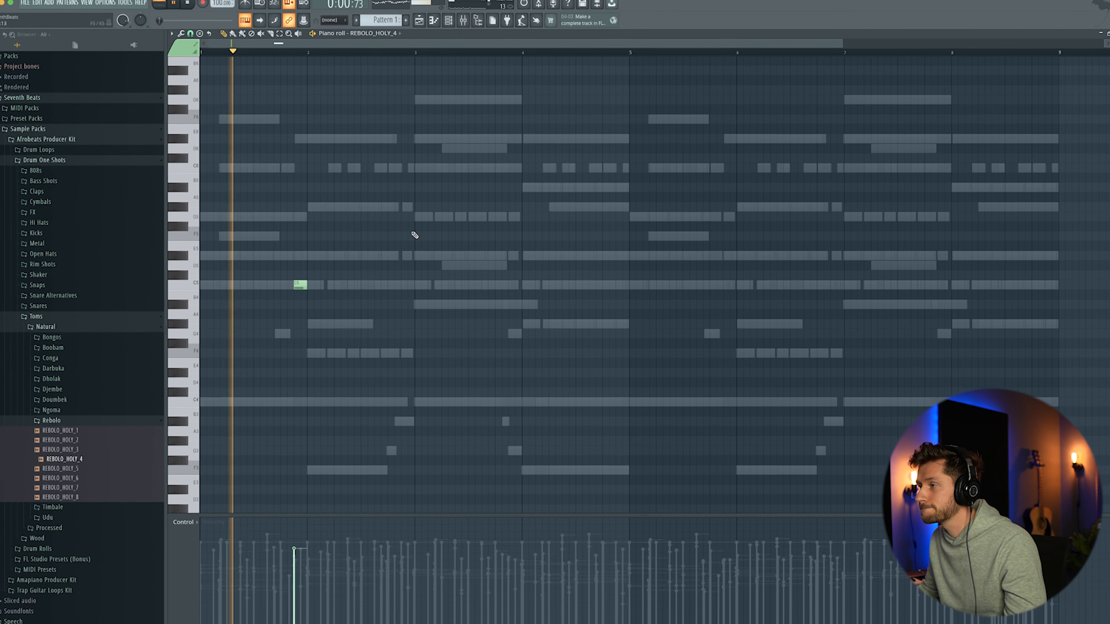
{"action": "left_click", "coordinate": [405, 267]}
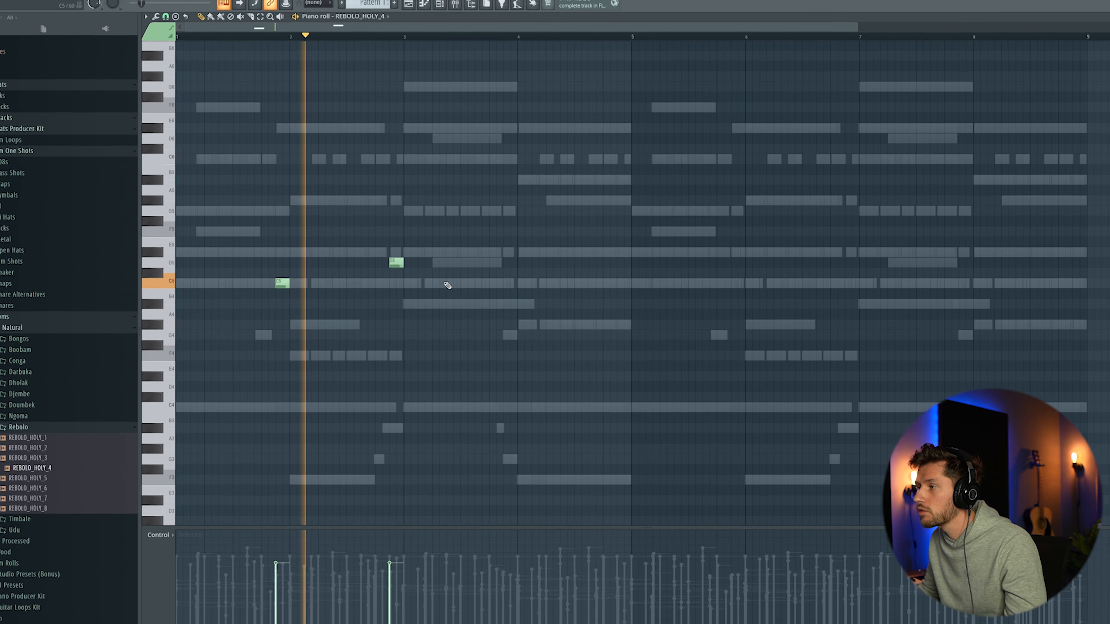
{"action": "left_click", "coordinate": [511, 284]}
{"action": "left_click", "coordinate": [625, 262]}
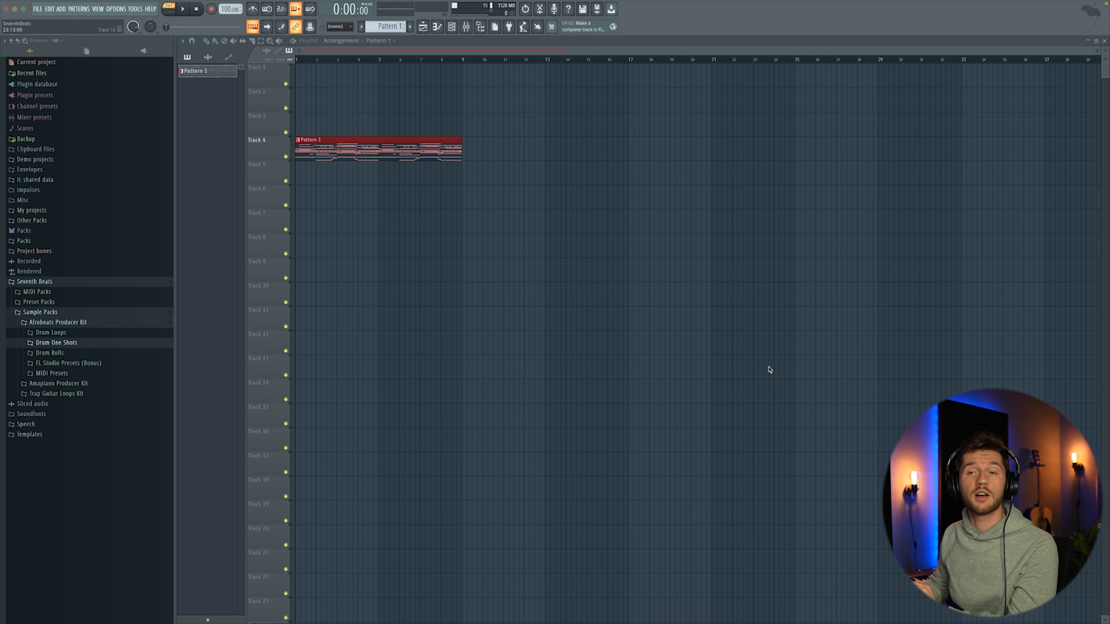
Step: Place SHAKERLOOP_7TH from the shaker loops at bar 1 of Track 1 and play it back with its clip settings open
{"action": "left_click", "coordinate": [66, 333]}
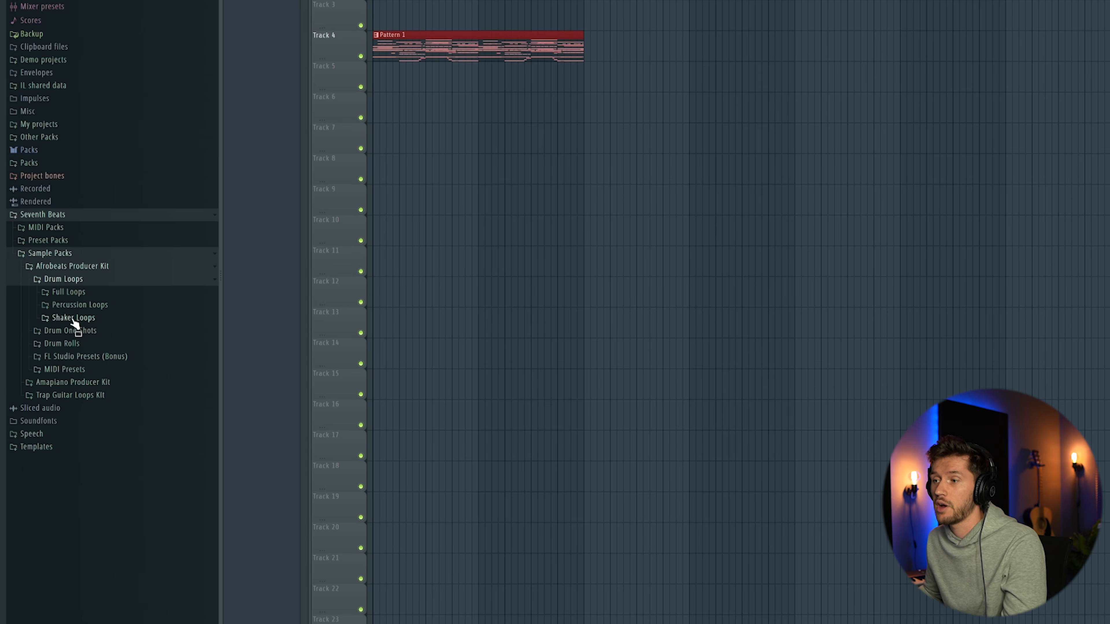
{"action": "left_click", "coordinate": [72, 319]}
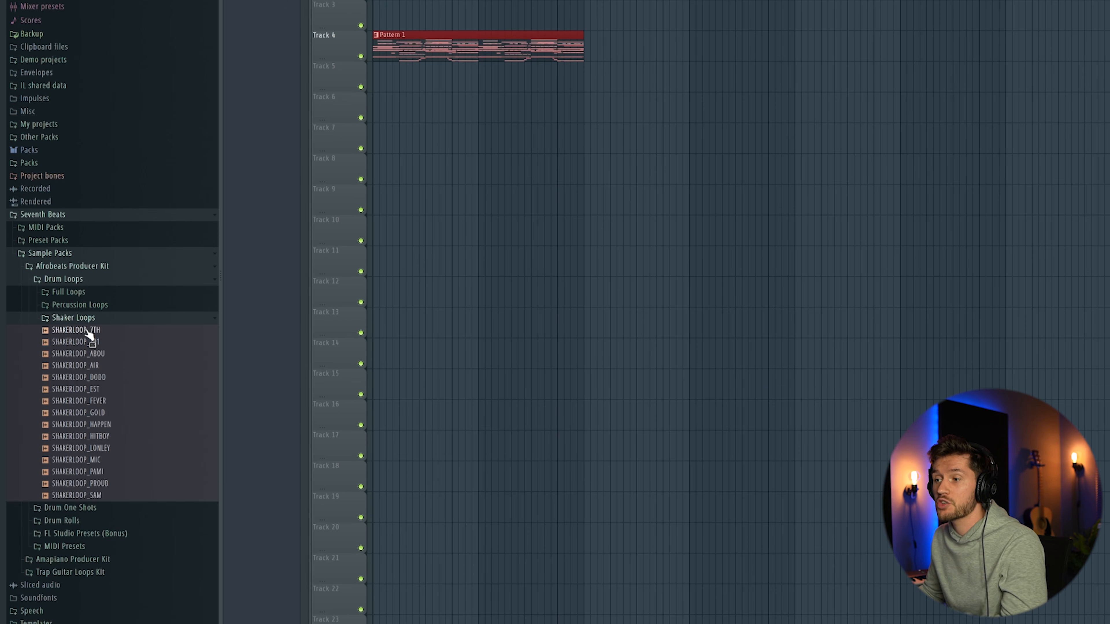
{"action": "left_click_drag", "start_coordinate": [90, 335], "coordinate": [465, 71]}
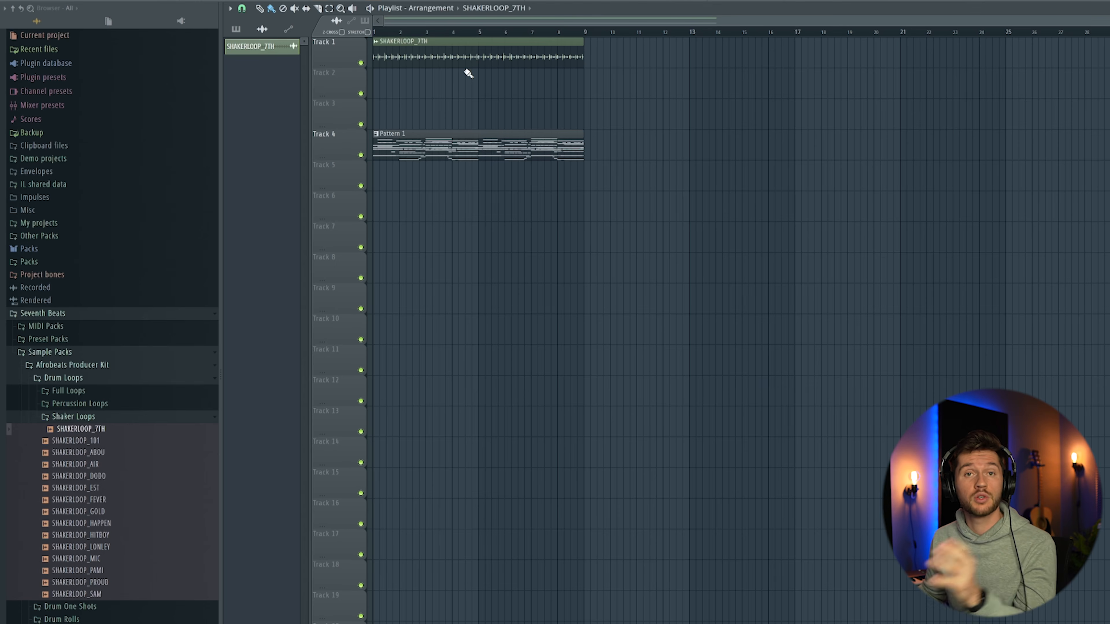
{"action": "double_click", "coordinate": [468, 53]}
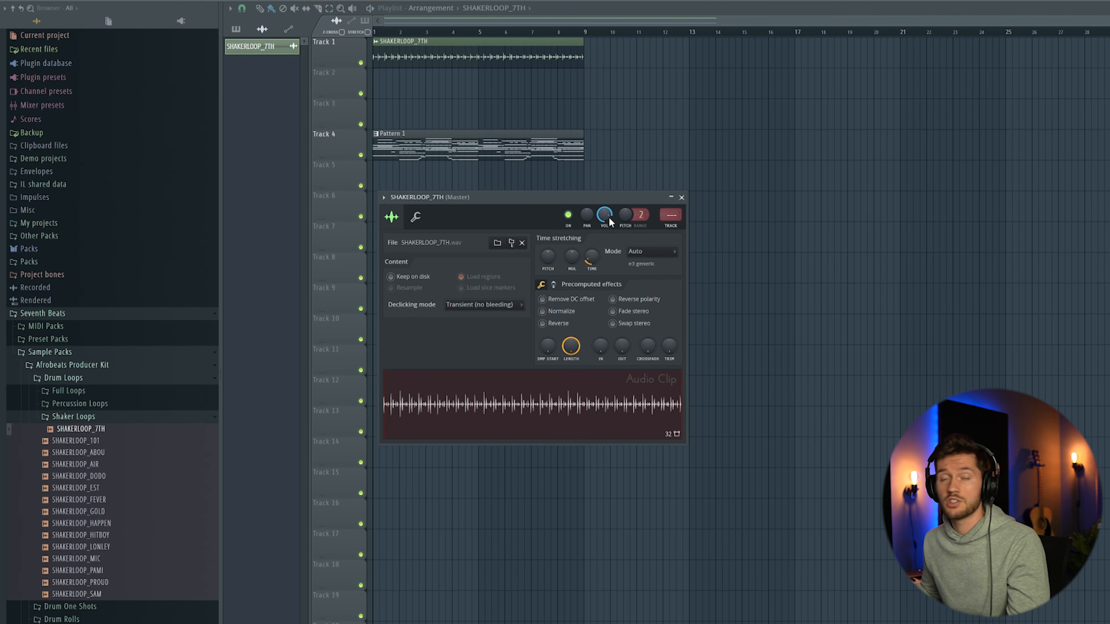
{"action": "key", "text": "space"}
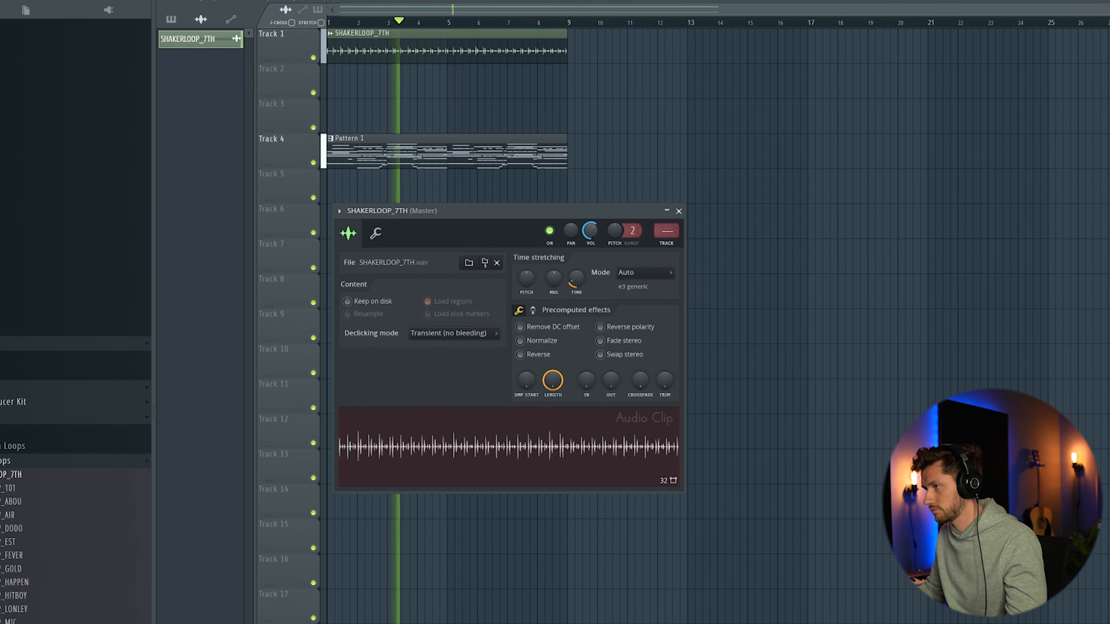
{"action": "left_click", "coordinate": [678, 215]}
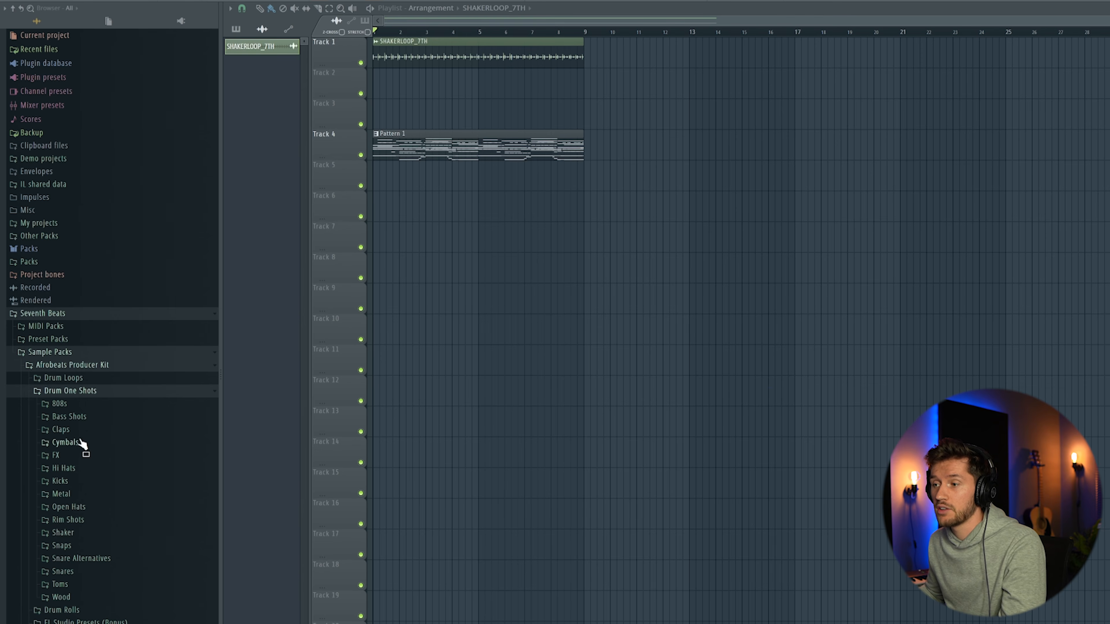
Step: Place IMPACT_MARS from the FX impacts one-shots at bar 1 of Track 8 and play the arrangement
{"action": "left_click", "coordinate": [66, 458]}
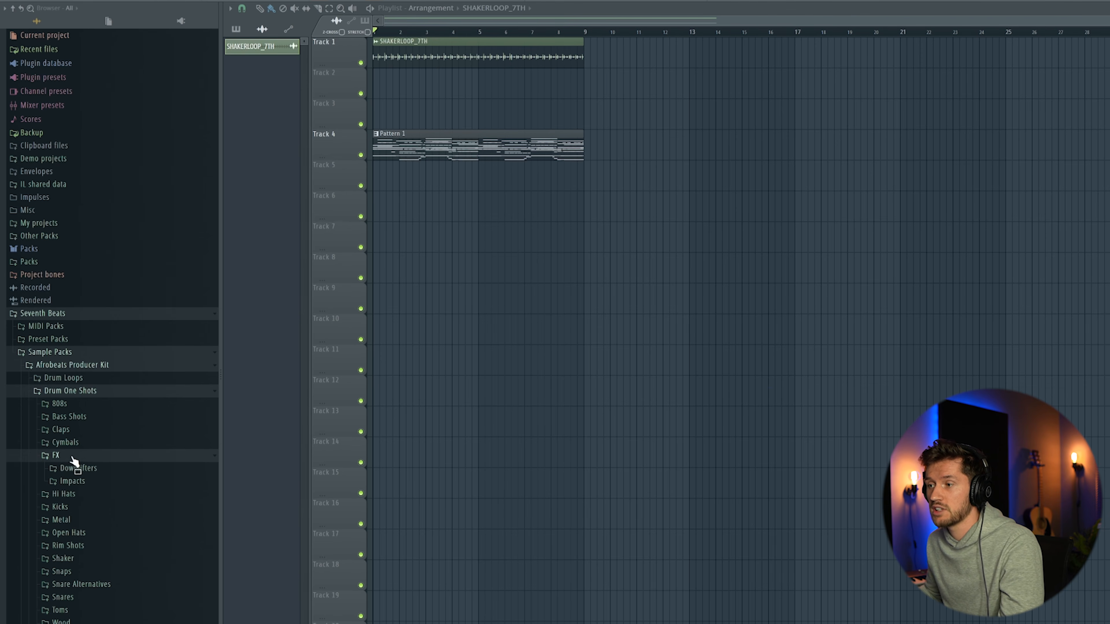
{"action": "left_click", "coordinate": [85, 485]}
{"action": "scroll", "coordinate": [105, 528], "scroll_direction": "down", "scroll_amount": 2}
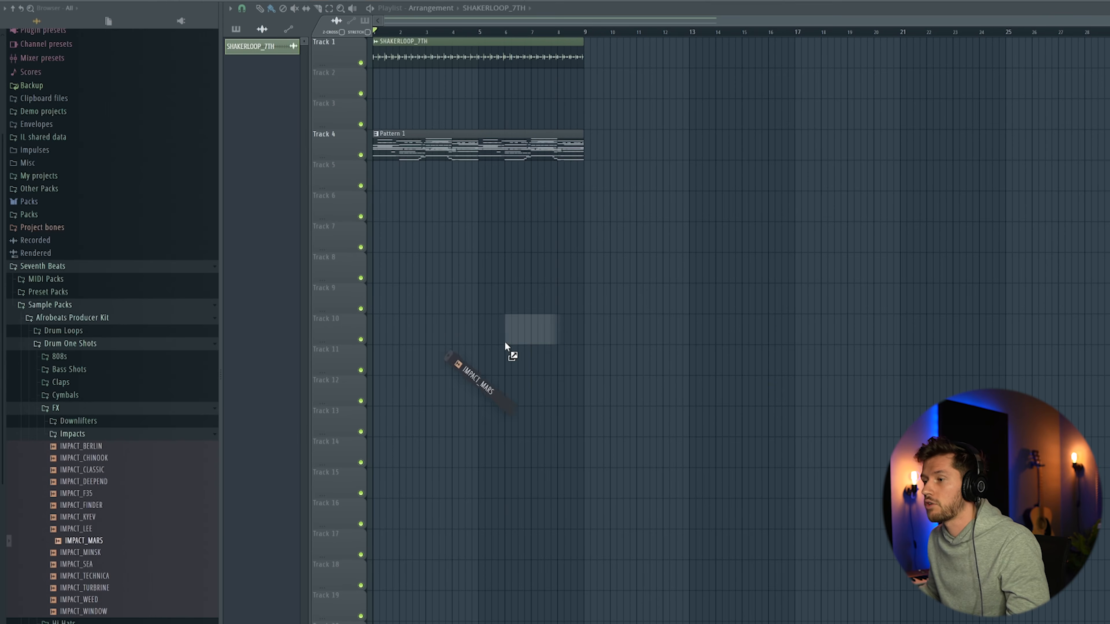
{"action": "left_click_drag", "start_coordinate": [504, 342], "coordinate": [391, 256]}
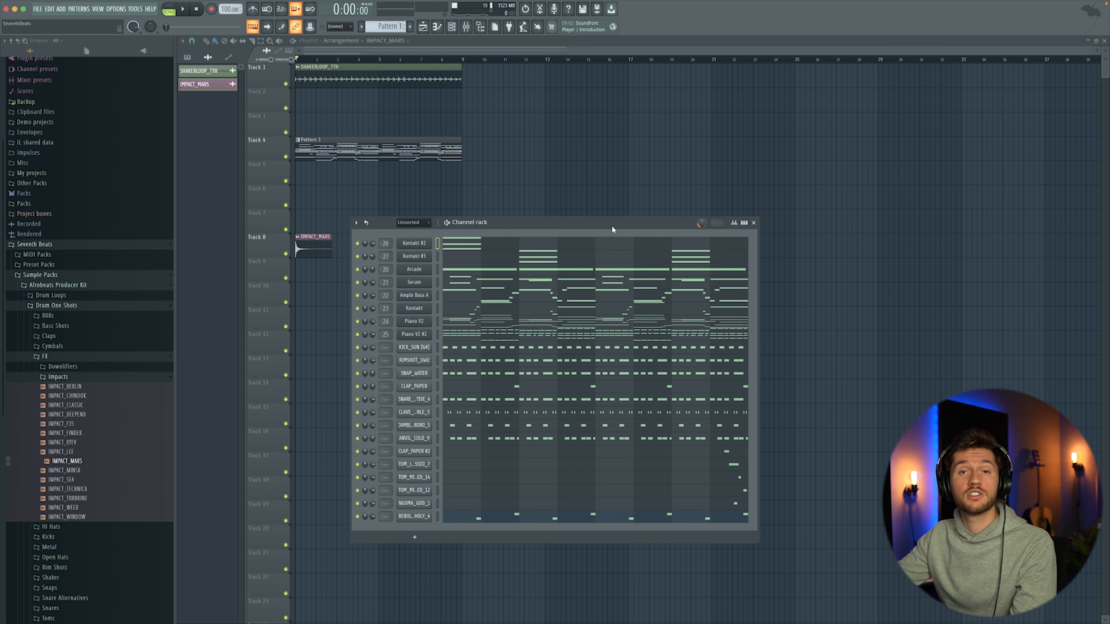
{"action": "key", "text": "space"}
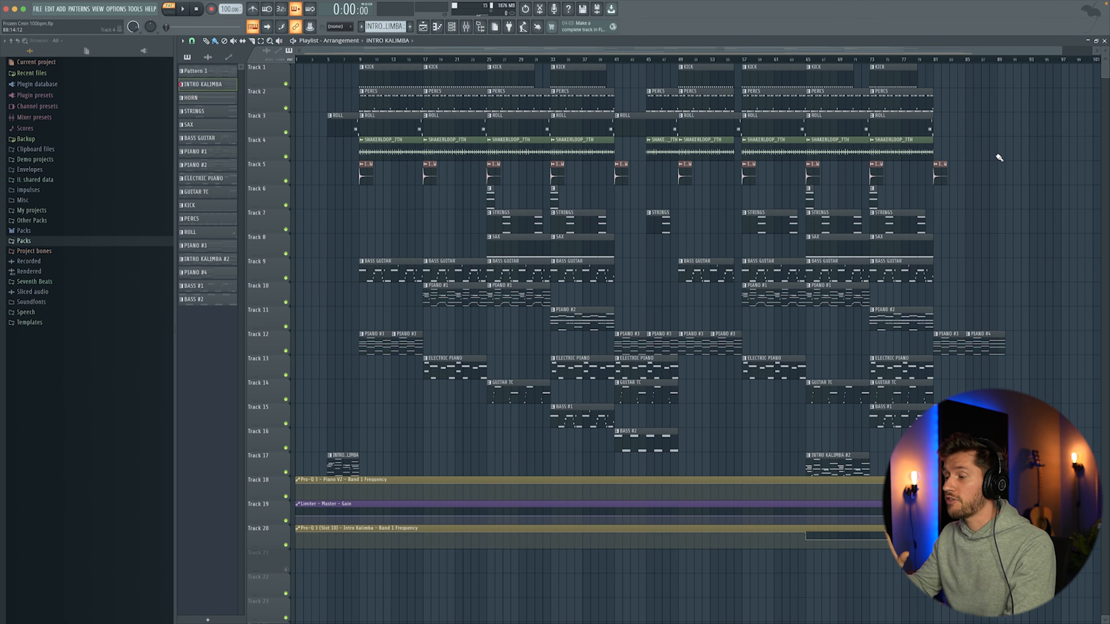
Step: In the full arrangement, examine the INTRO KALIMBA clip's notes and Analog Lab V instrument, listen to it and return to the playlist
{"action": "double_click", "coordinate": [343, 458]}
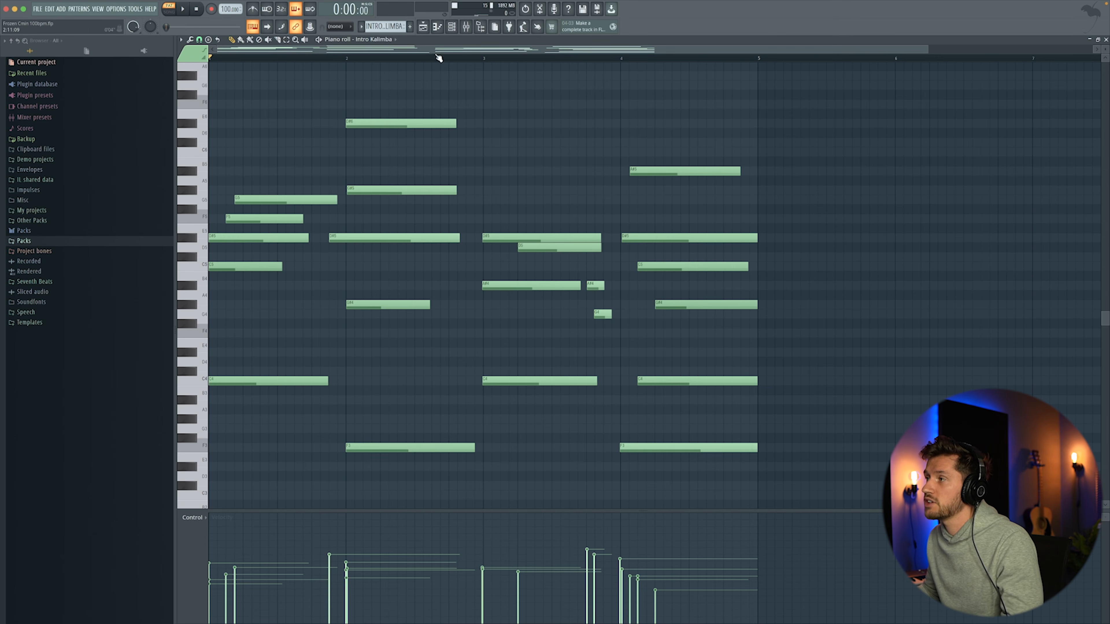
{"action": "left_click", "coordinate": [453, 27]}
{"action": "left_click", "coordinate": [348, 245]}
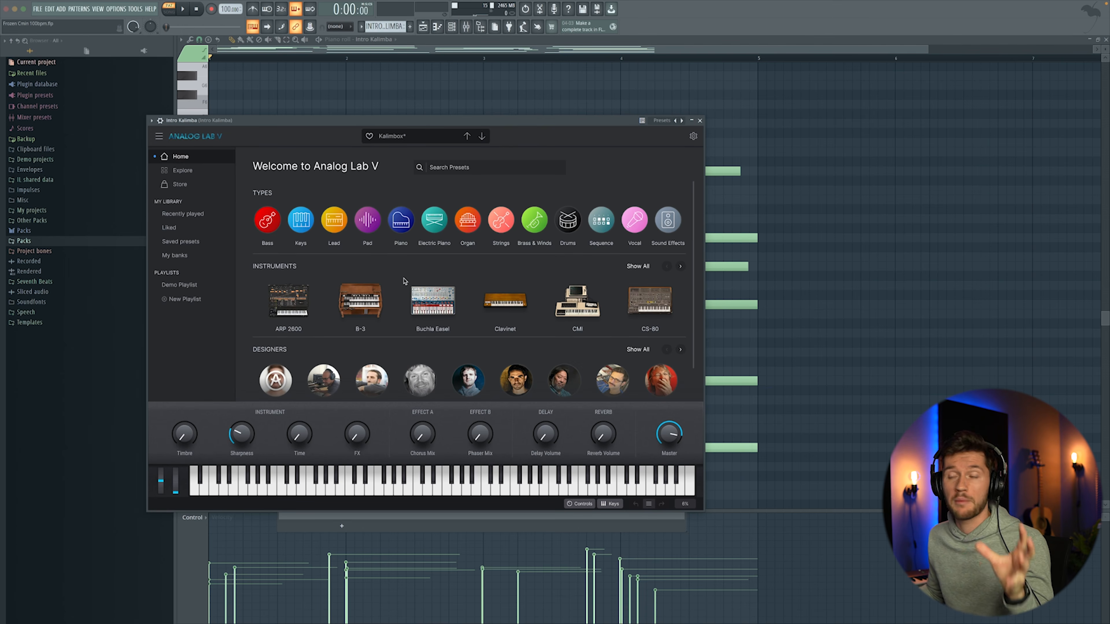
{"action": "left_click", "coordinate": [700, 121]}
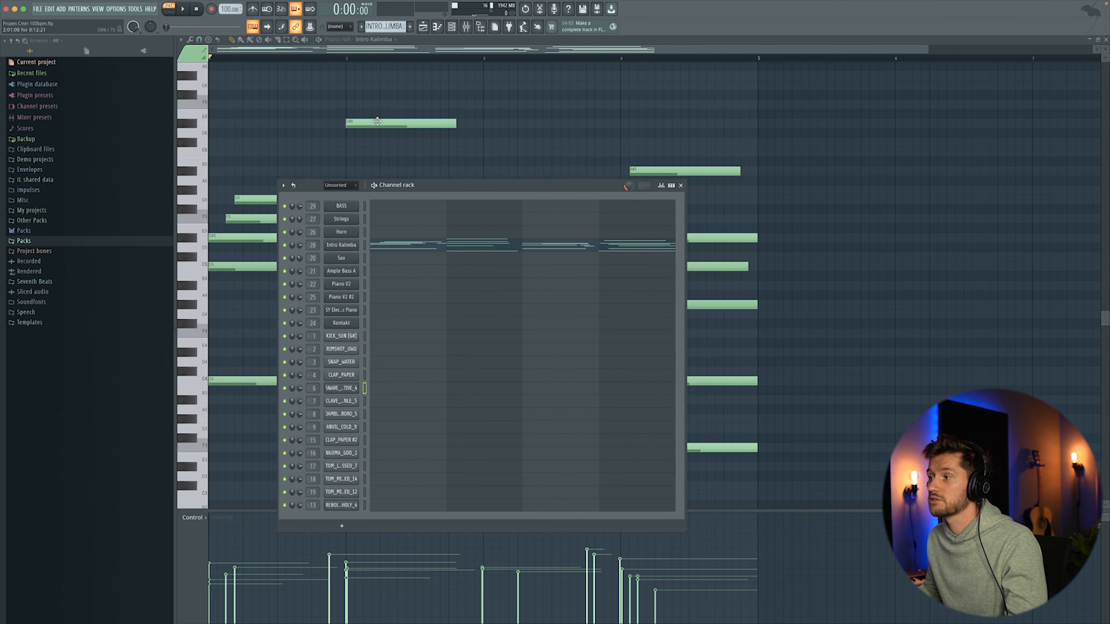
{"action": "key", "text": "space"}
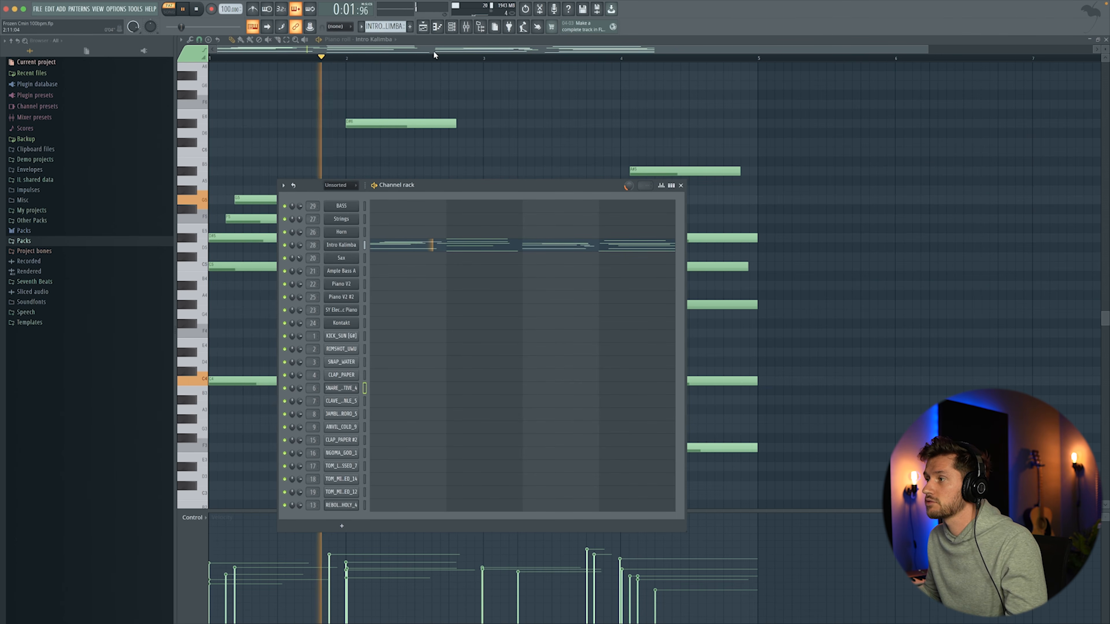
{"action": "key", "text": "F6"}
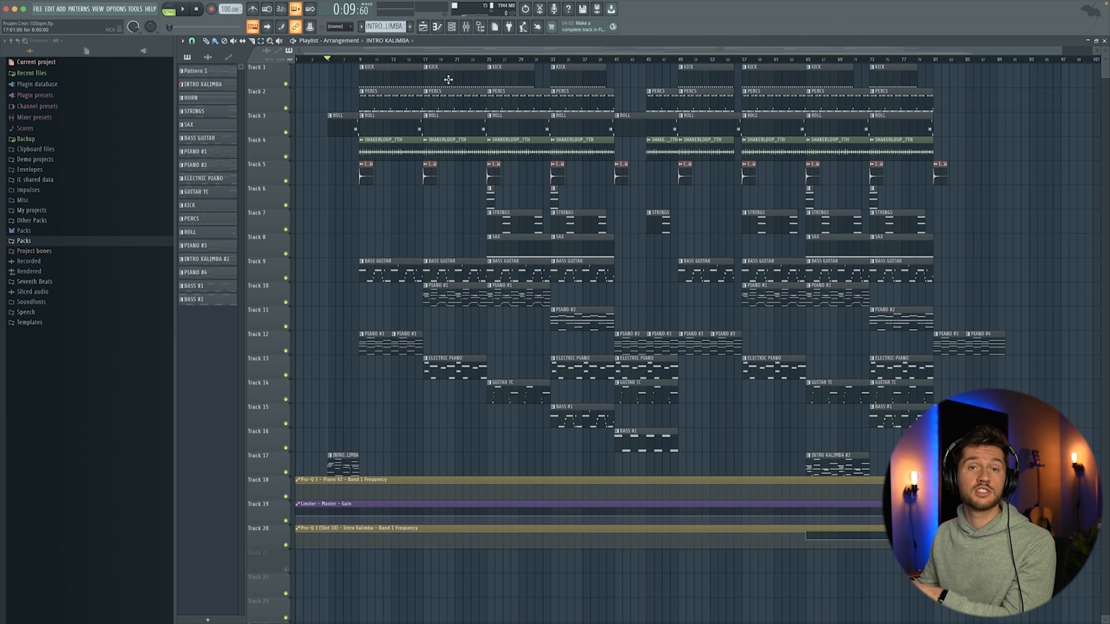
Step: Play the arrangement, examine all the chords of the second PIANO #3 clip on Track 12 and return to the playlist
{"action": "key", "text": "space"}
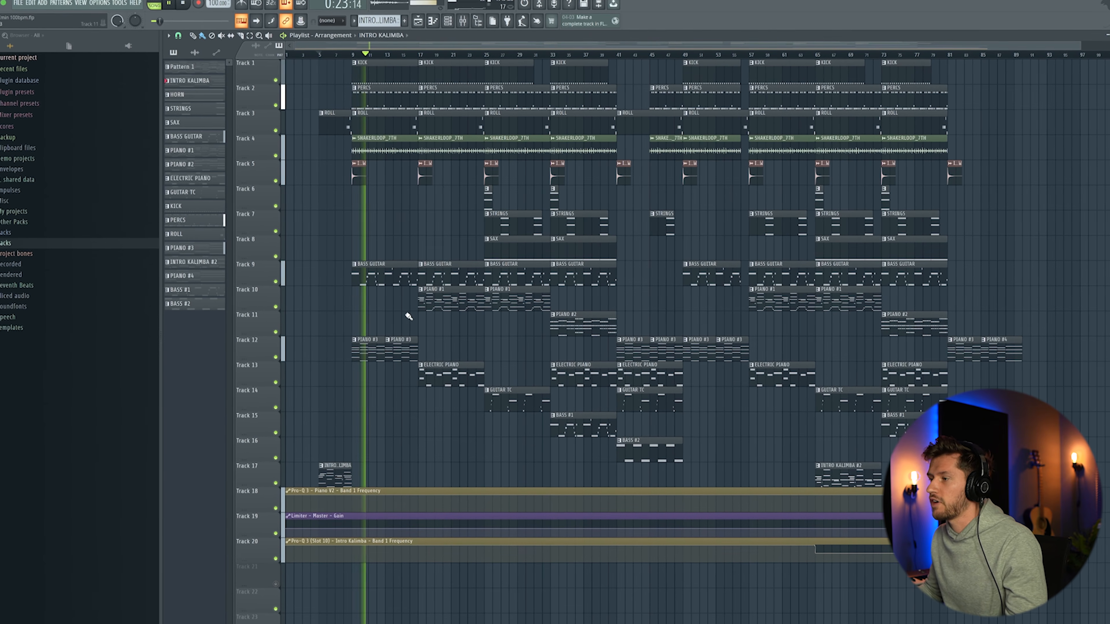
{"action": "double_click", "coordinate": [401, 346]}
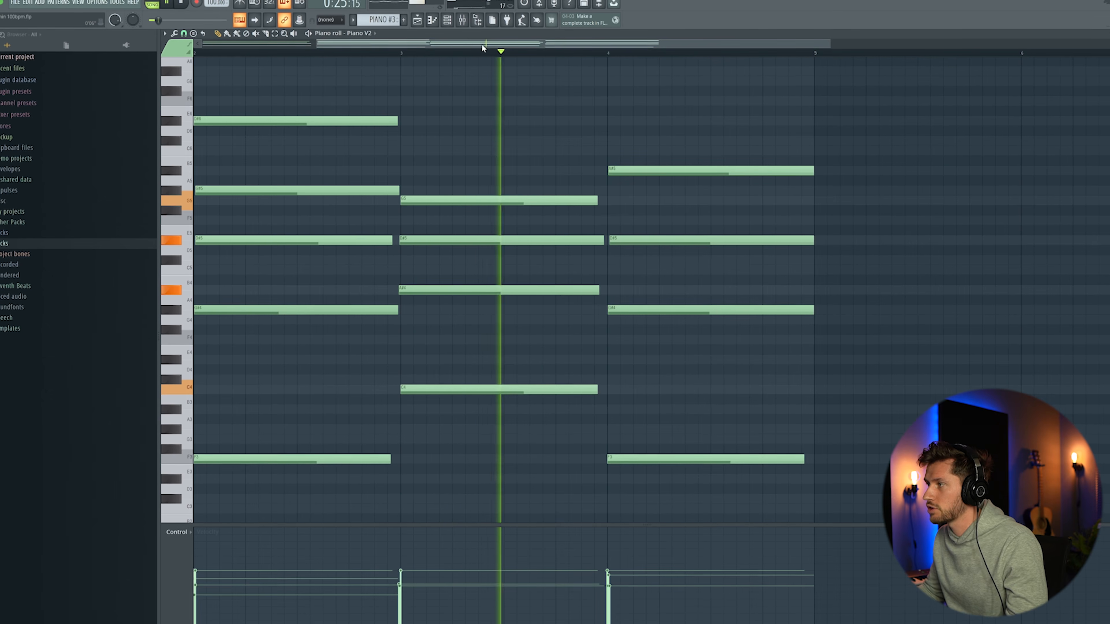
{"action": "left_click_drag", "start_coordinate": [482, 45], "coordinate": [314, 56]}
{"action": "left_click_drag", "start_coordinate": [715, 40], "coordinate": [816, 55]}
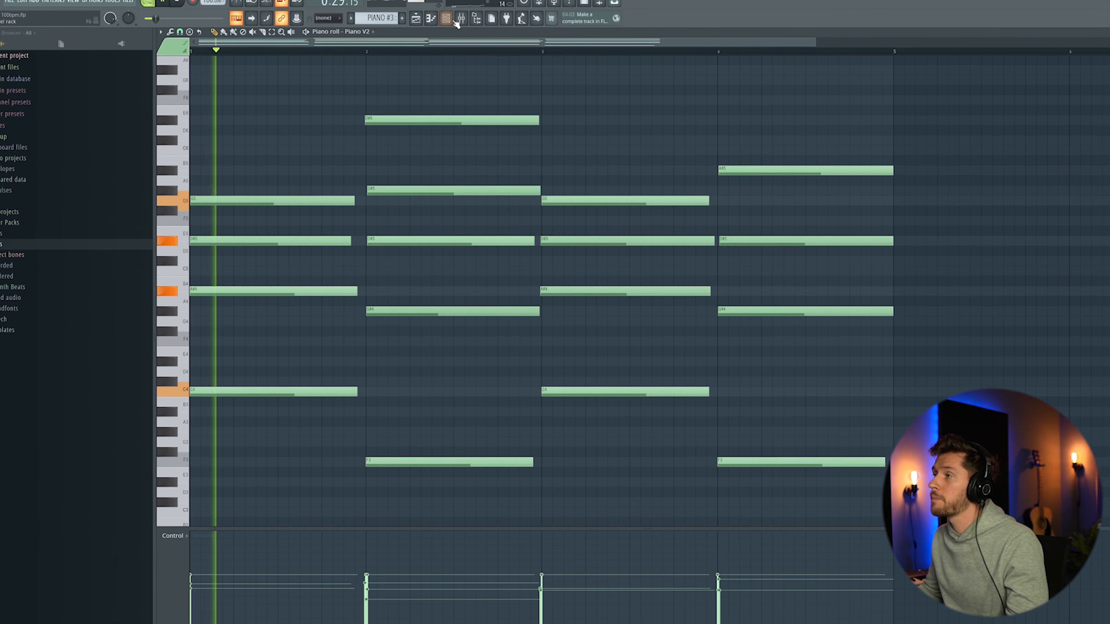
{"action": "left_click", "coordinate": [417, 19]}
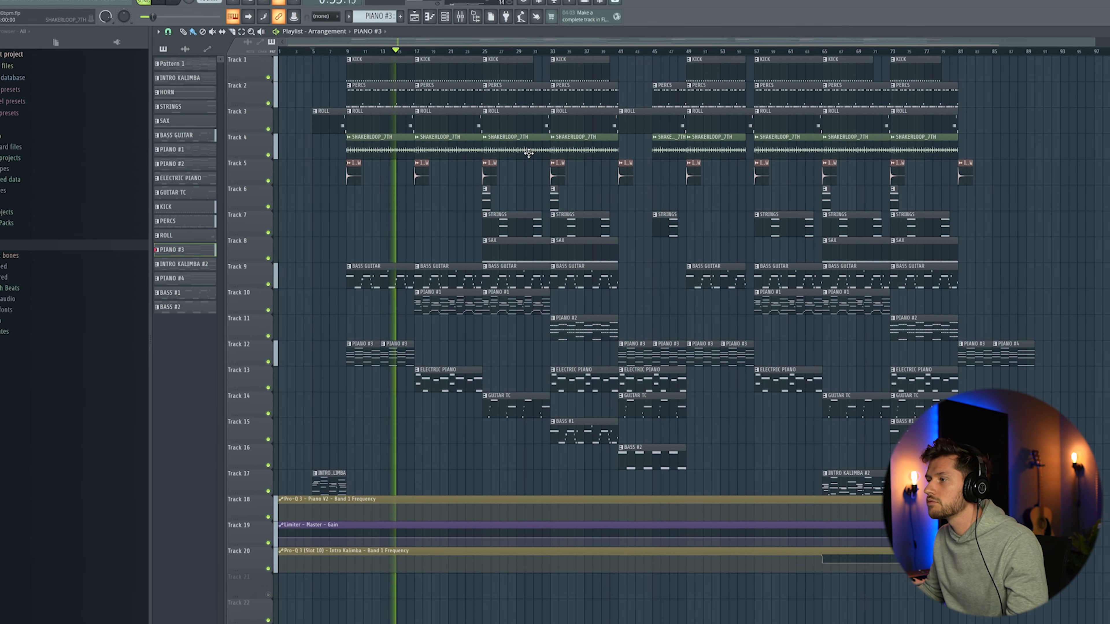
Step: Examine the full eight-bar note line of the first BASS GUITAR clip on Track 9 during playback, then return to the playlist
{"action": "double_click", "coordinate": [379, 268]}
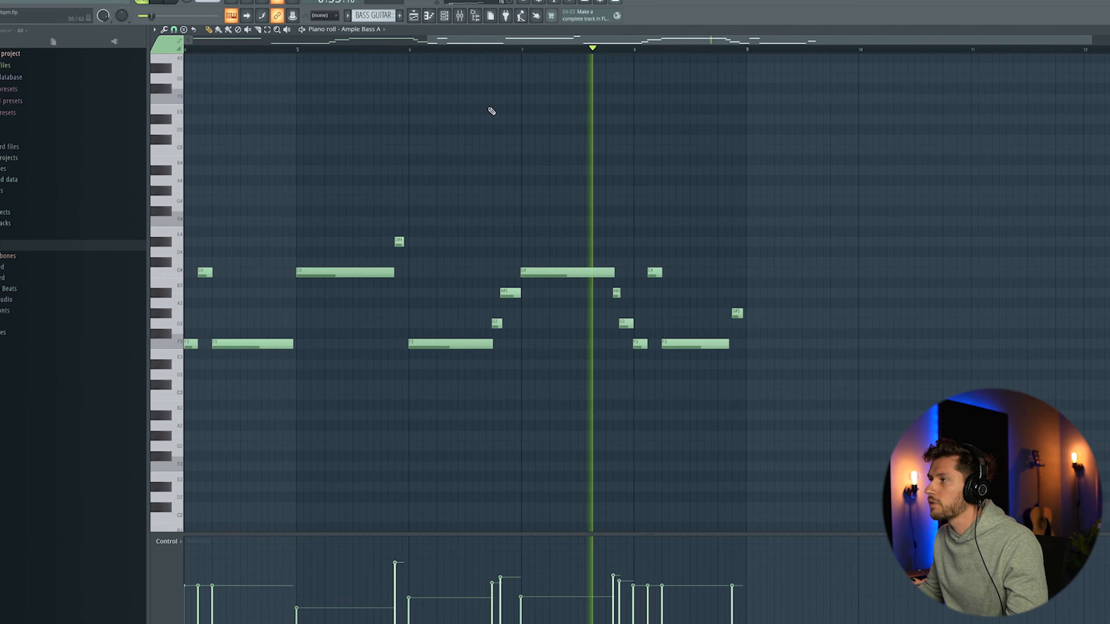
{"action": "left_click_drag", "start_coordinate": [483, 40], "coordinate": [245, 41]}
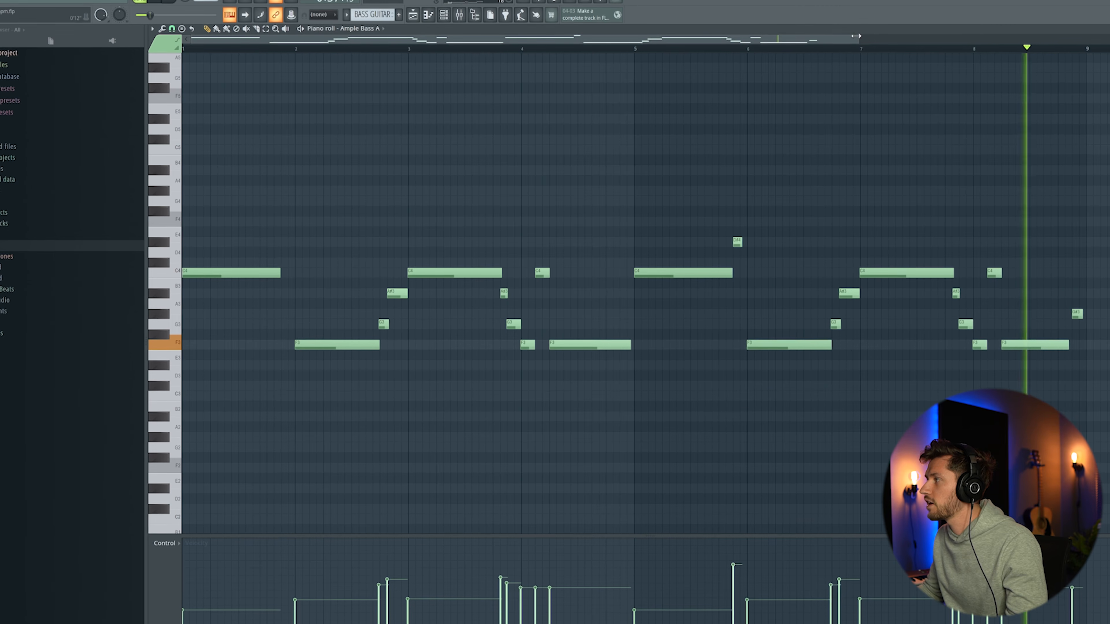
{"action": "left_click_drag", "start_coordinate": [856, 36], "coordinate": [981, 38]}
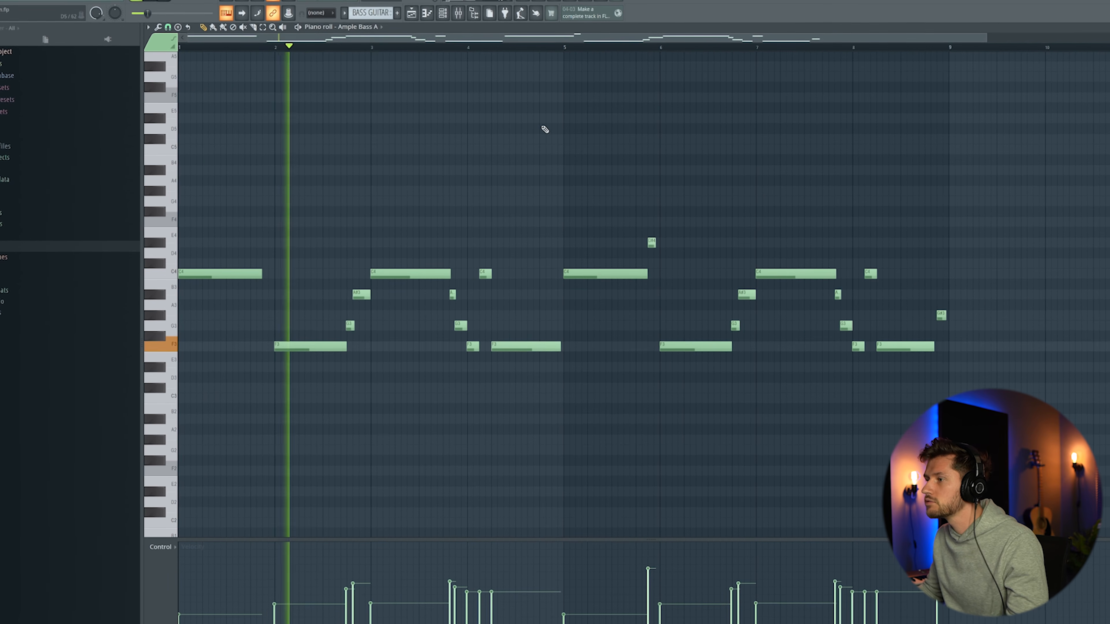
{"action": "left_click", "coordinate": [412, 13]}
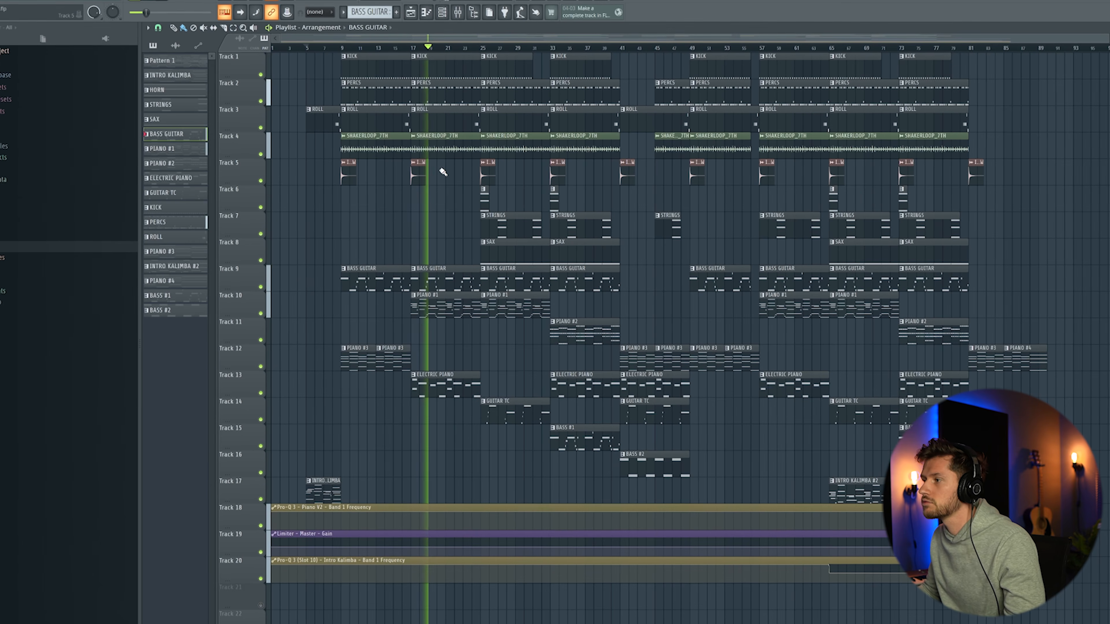